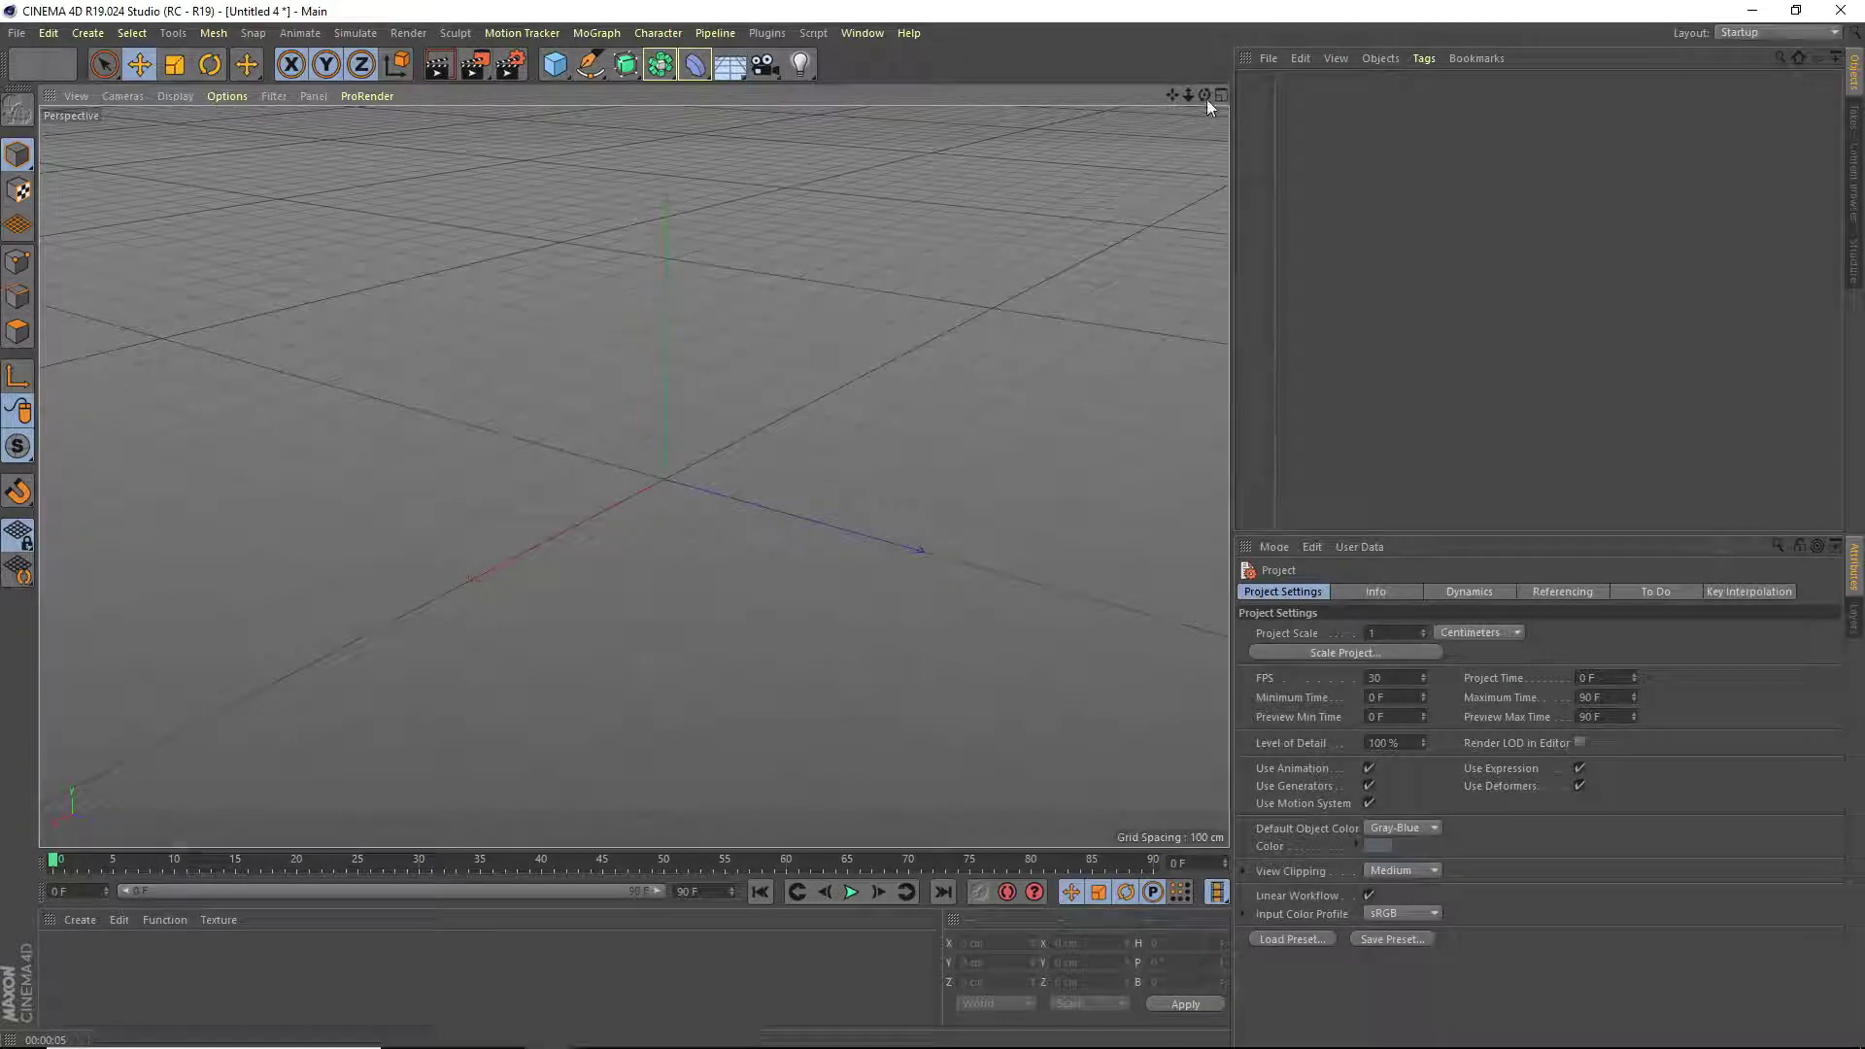
Add a plane primitive and set its width and height to 5000 cm each.
drag(1205, 95, 1162, 105)
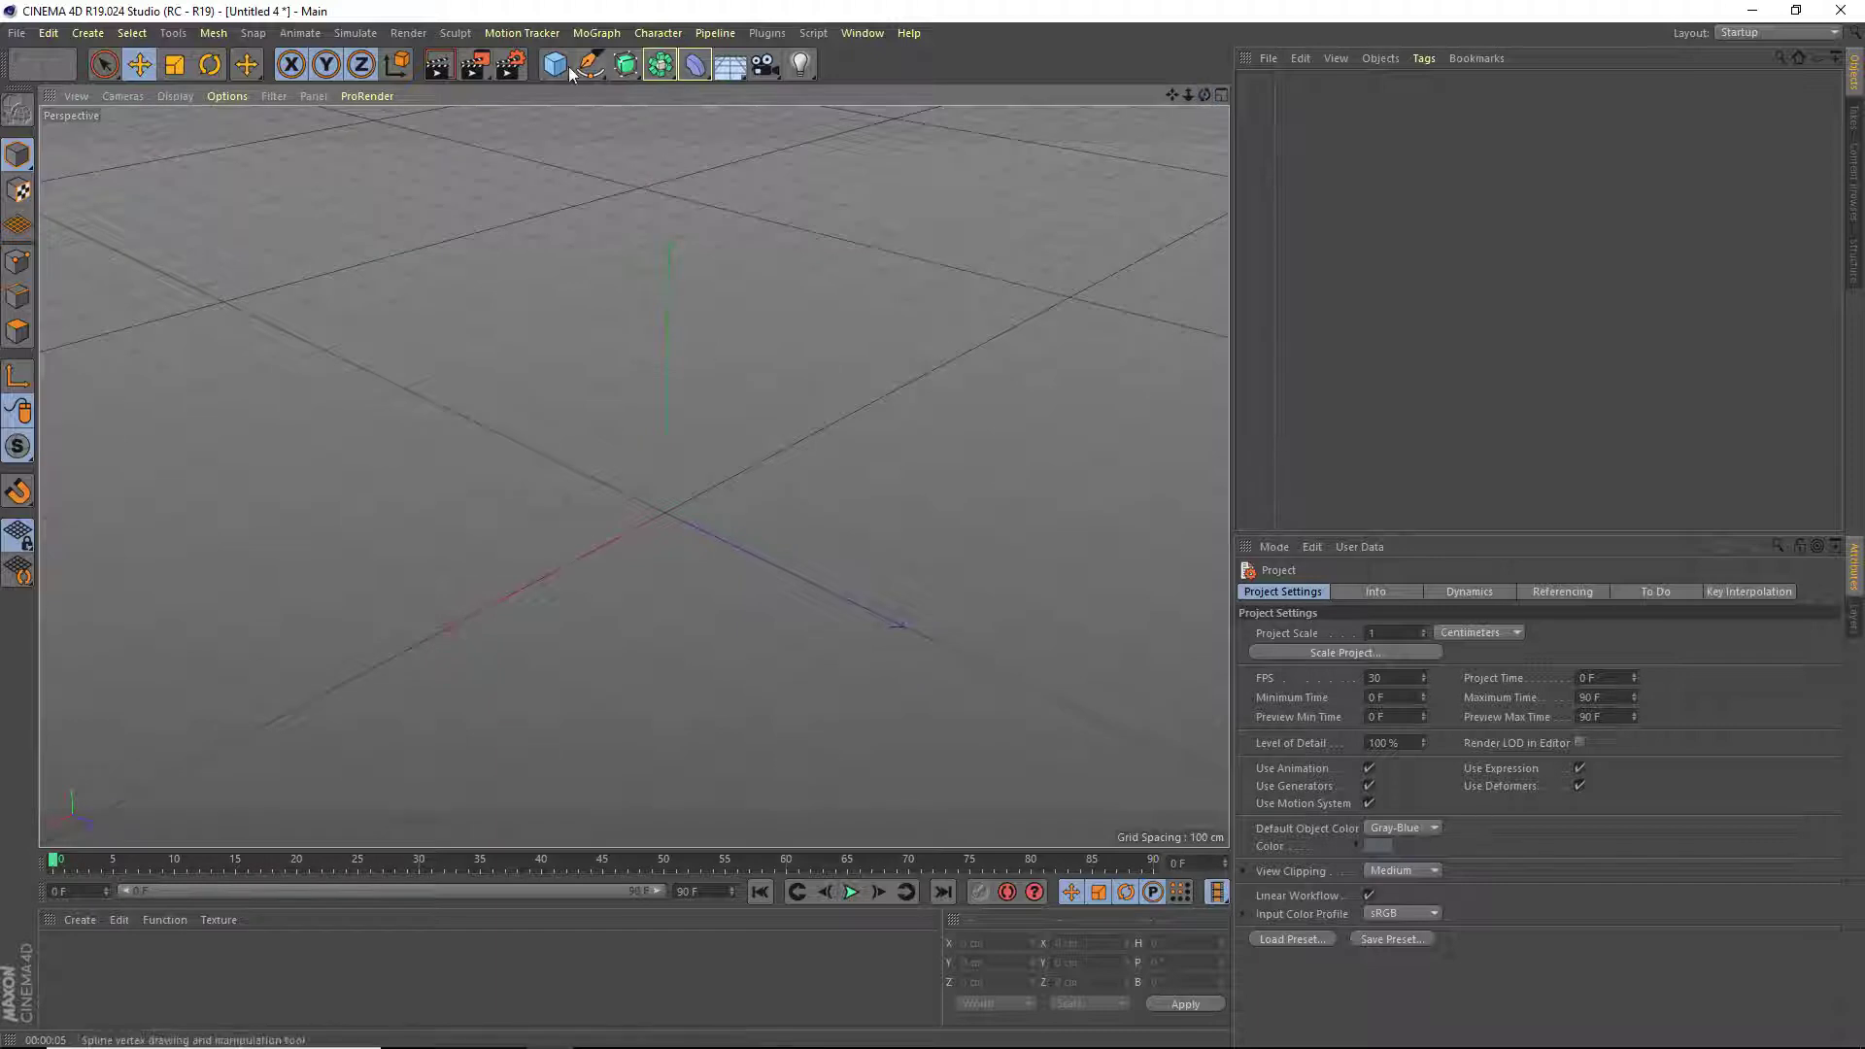
drag(568, 66, 738, 148)
double_click(1373, 633)
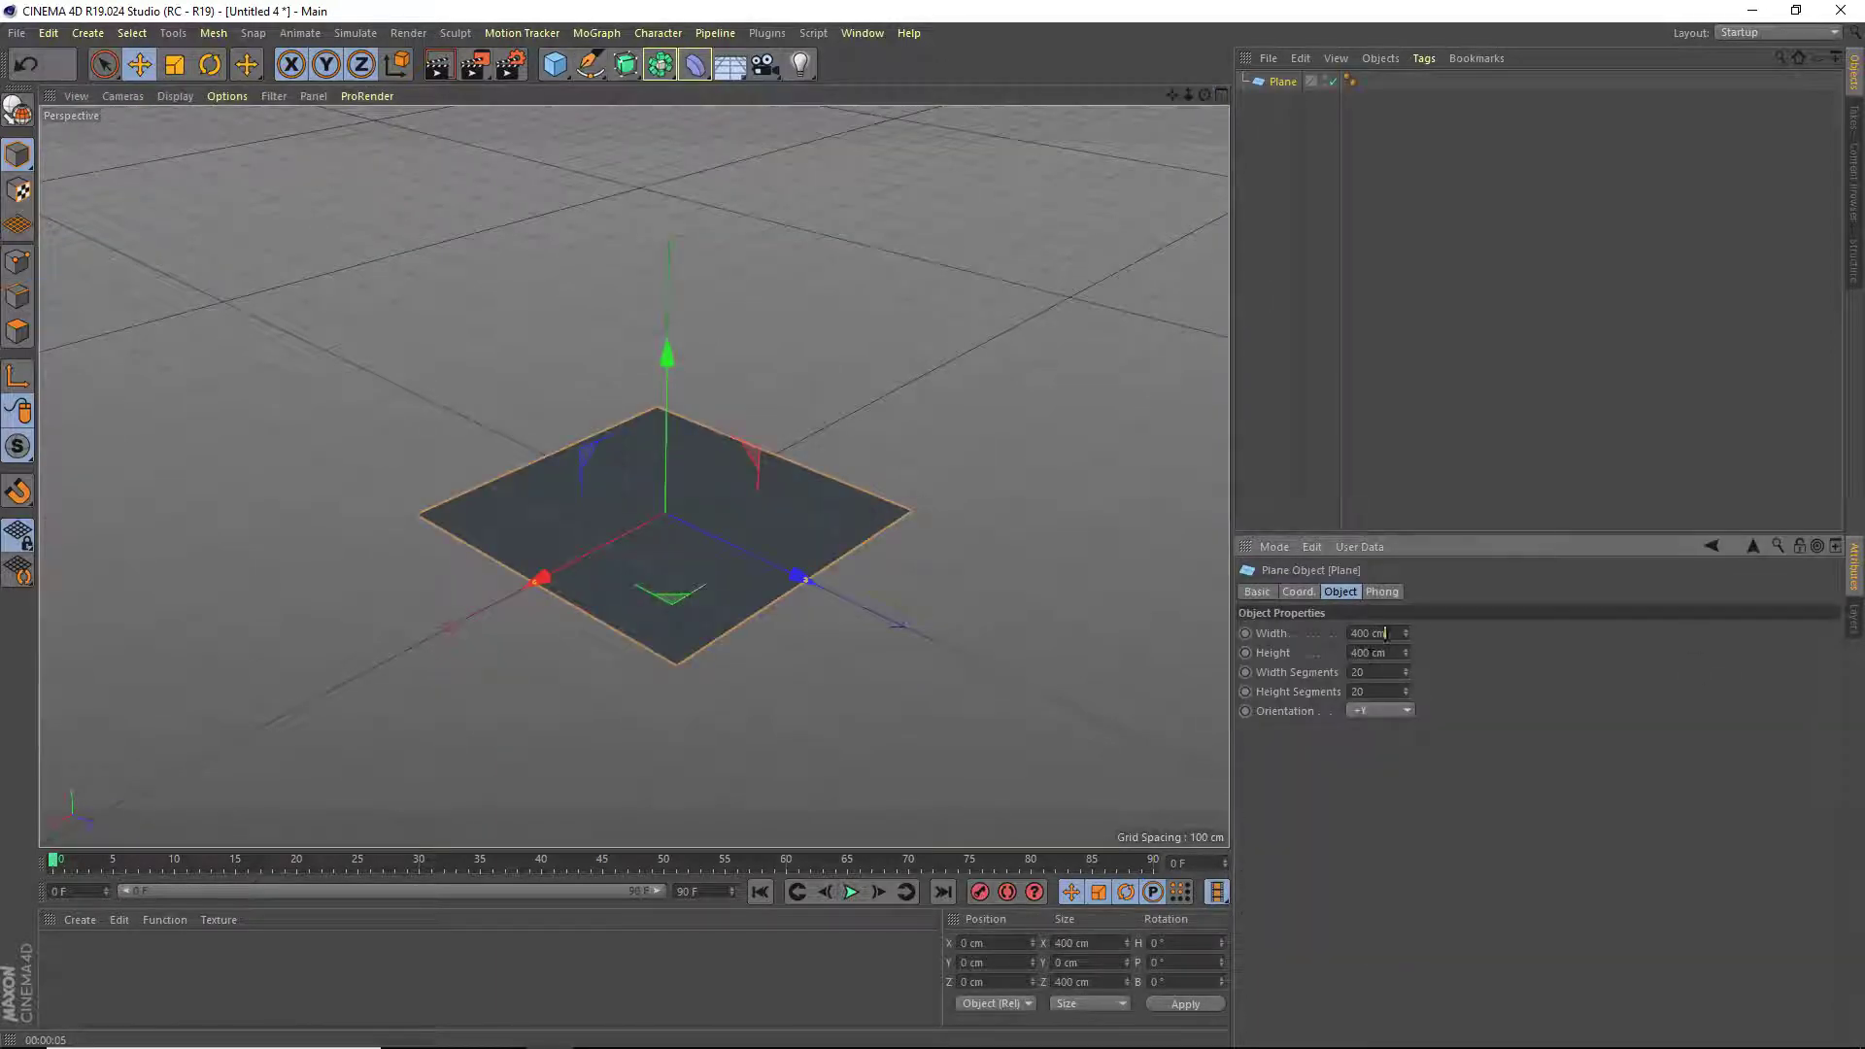
text(20)
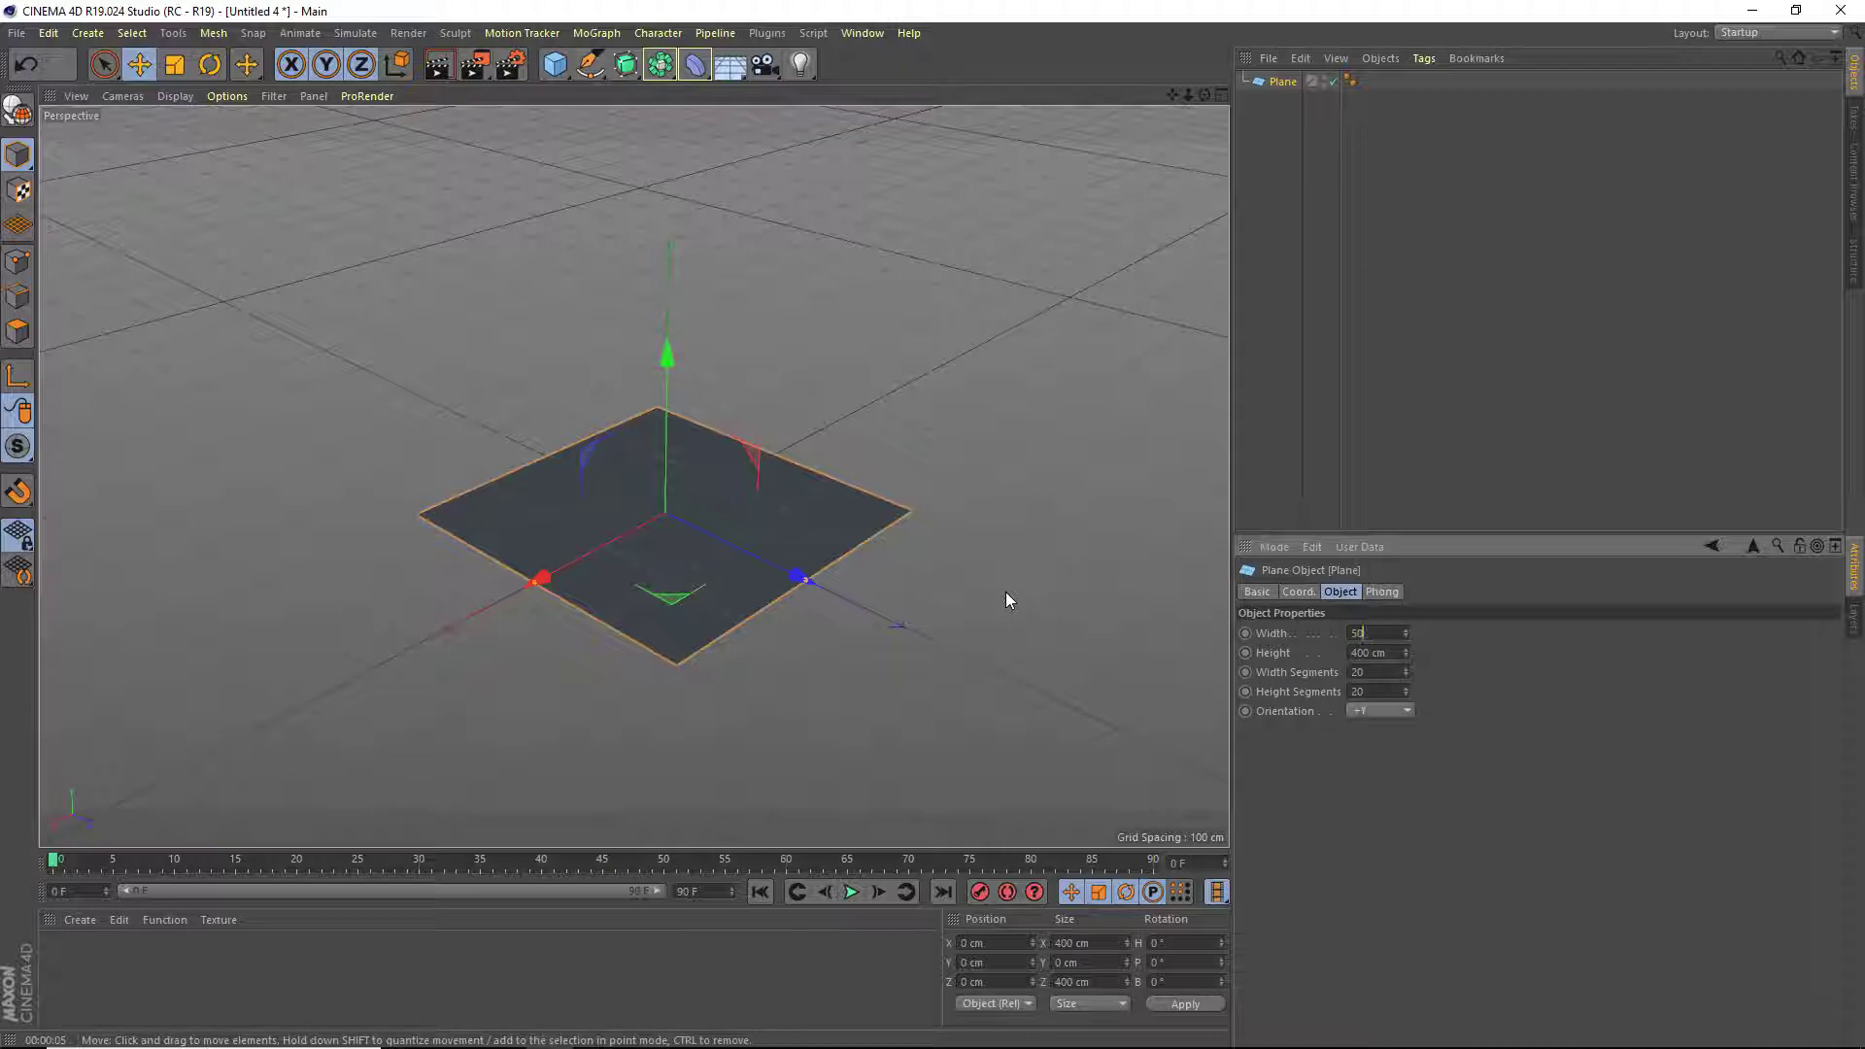
key(Return)
key(ctrl+c)
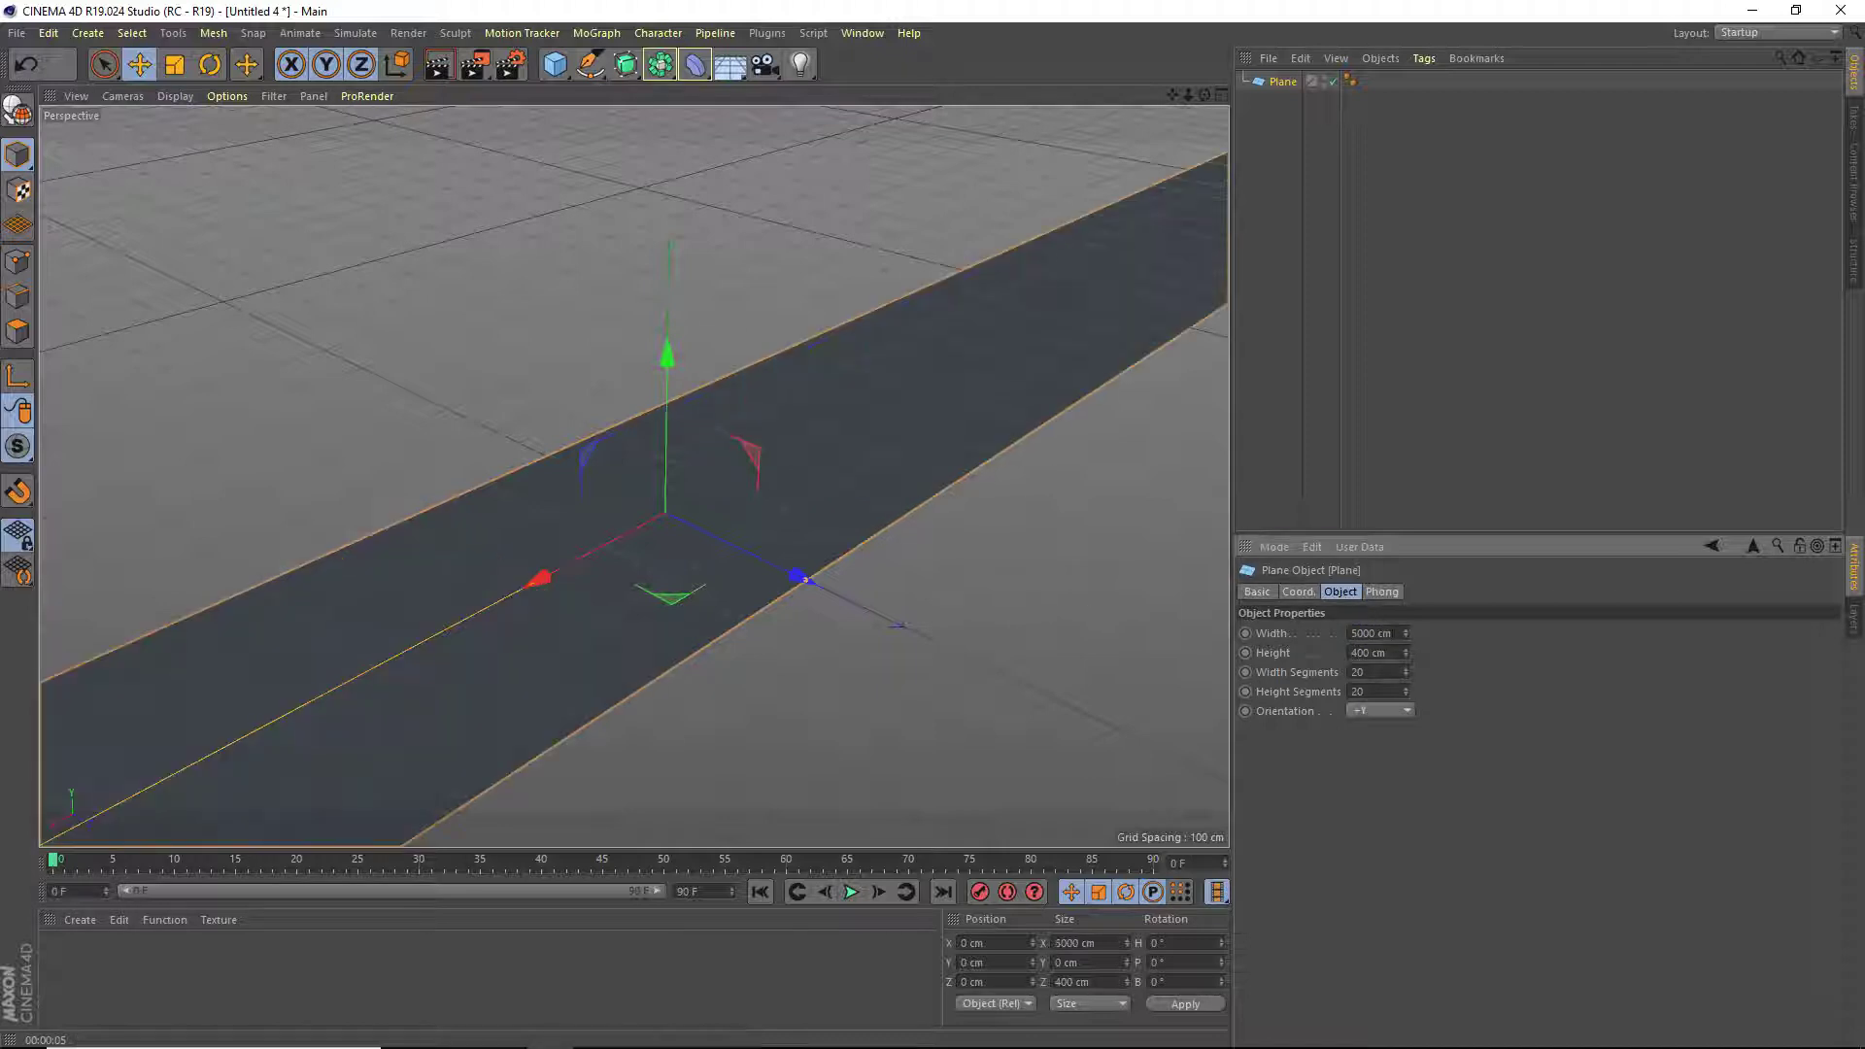
drag(1398, 652, 993, 652)
key(ctrl+v)
key(Return)
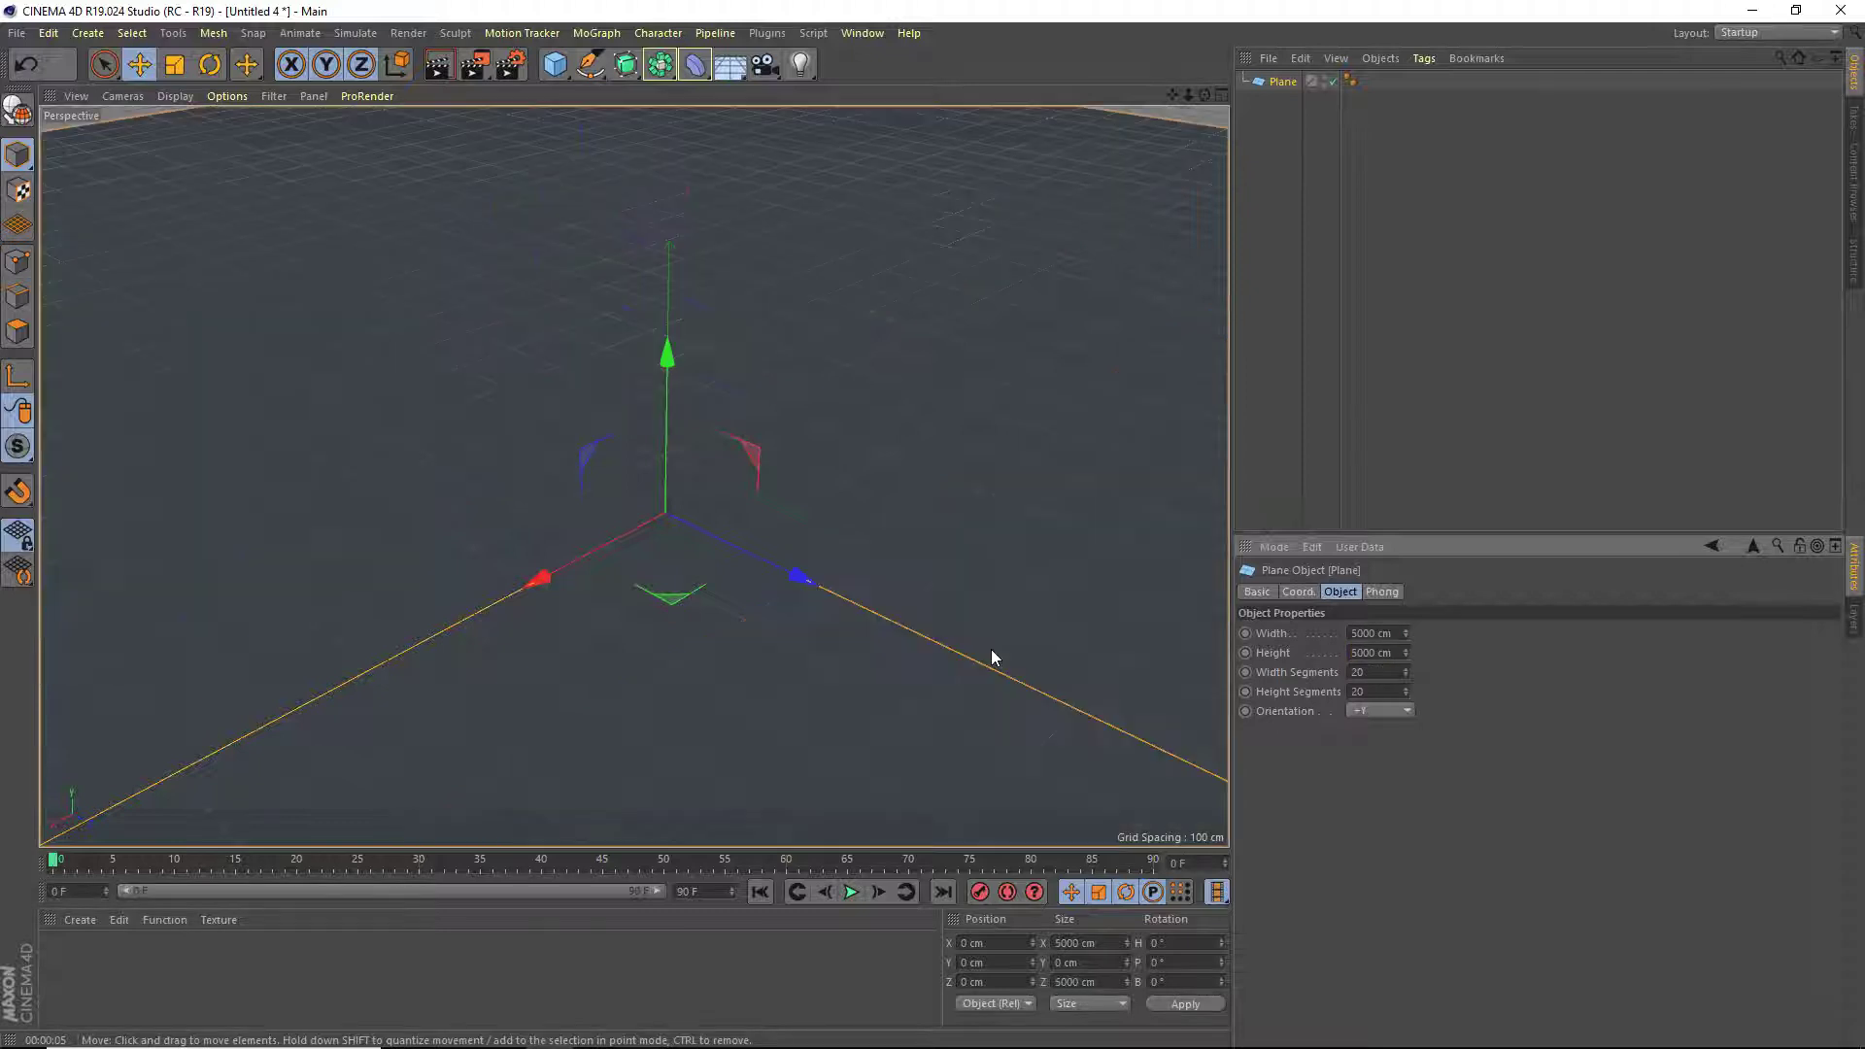
Create a new material, apply it to the plane and rename the material Floor.
double_click(84, 964)
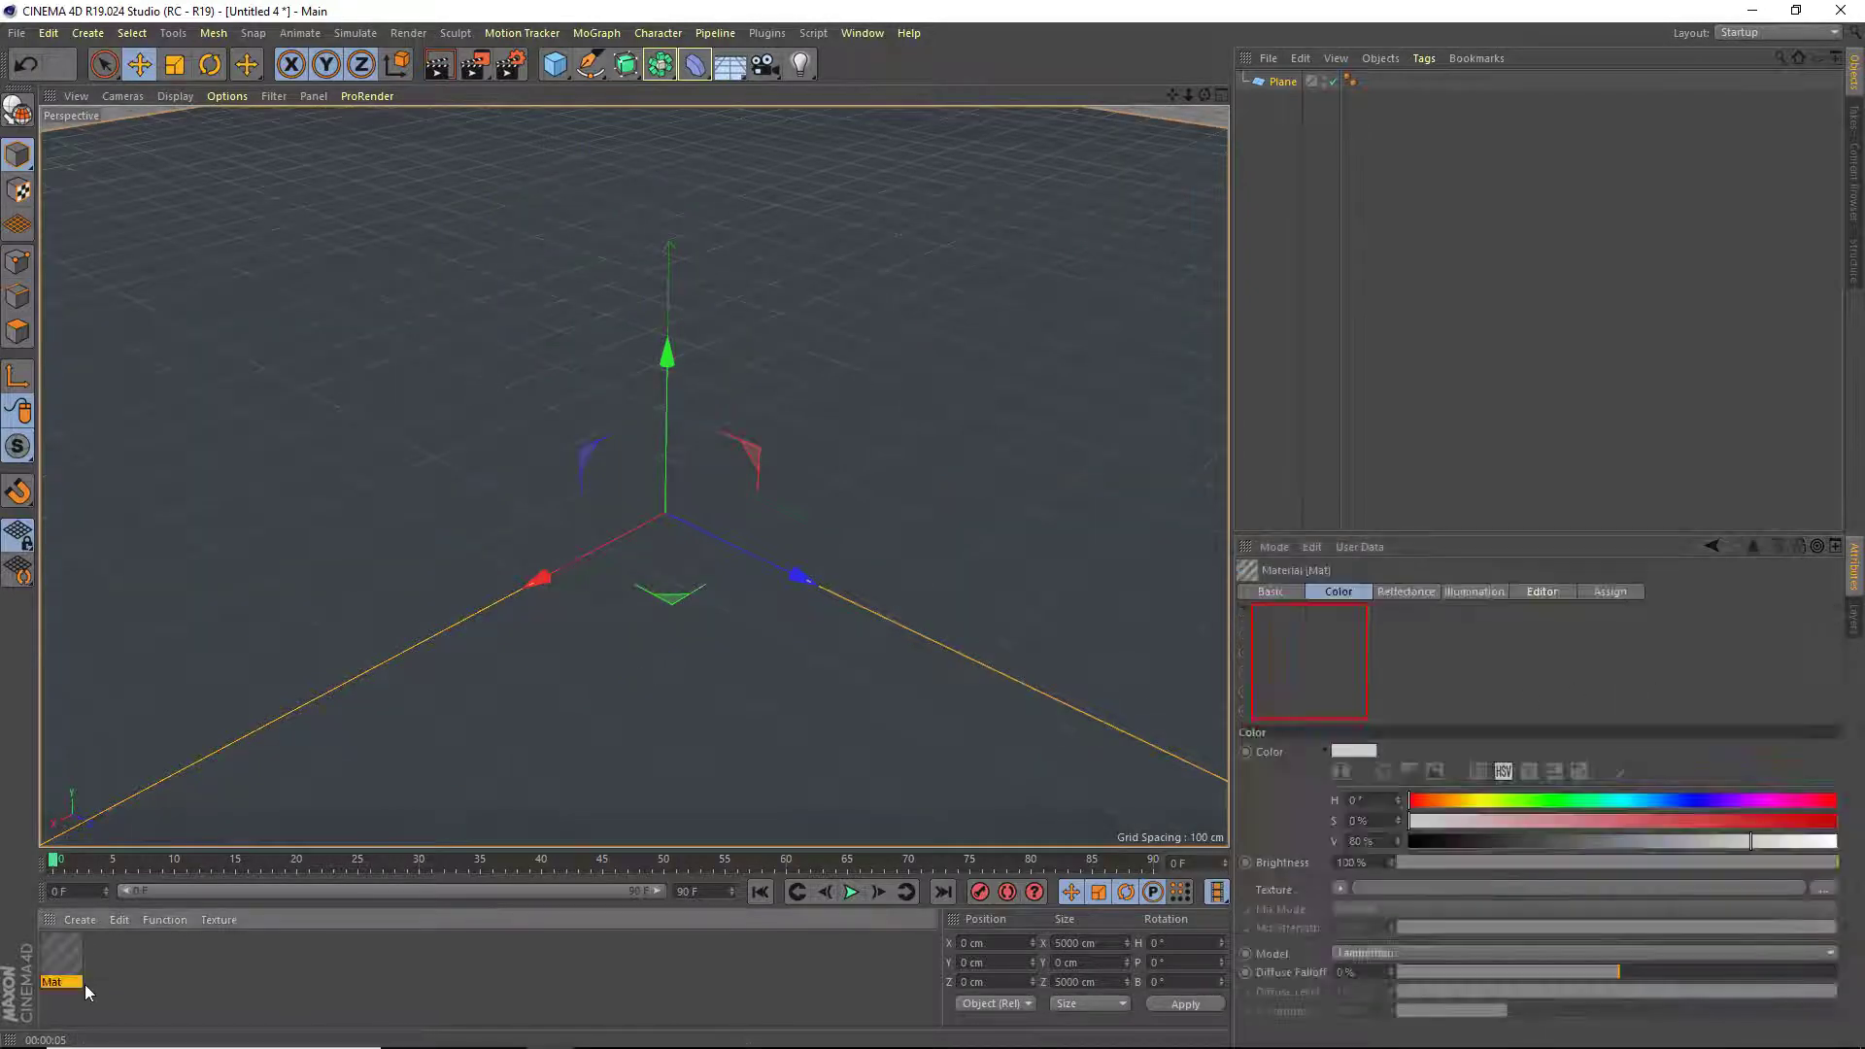
drag(60, 954, 316, 699)
double_click(51, 981)
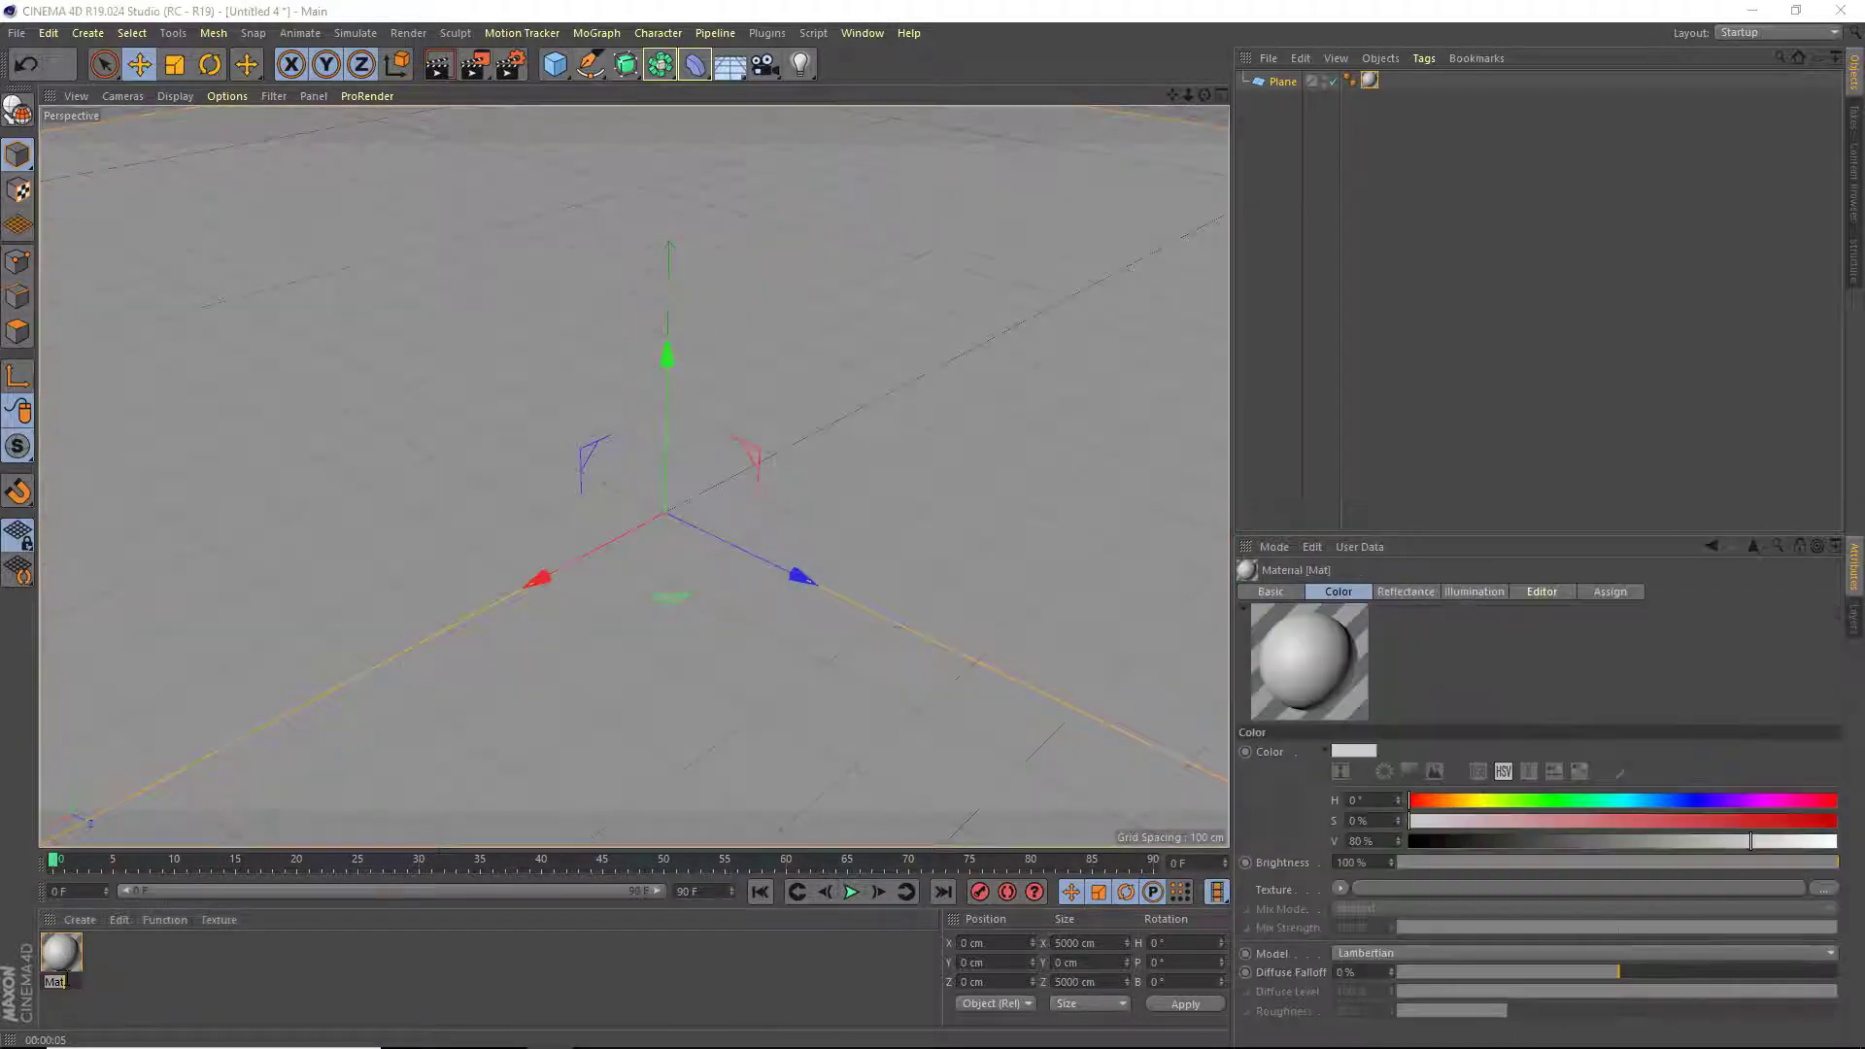
text(Floor)
key(Return)
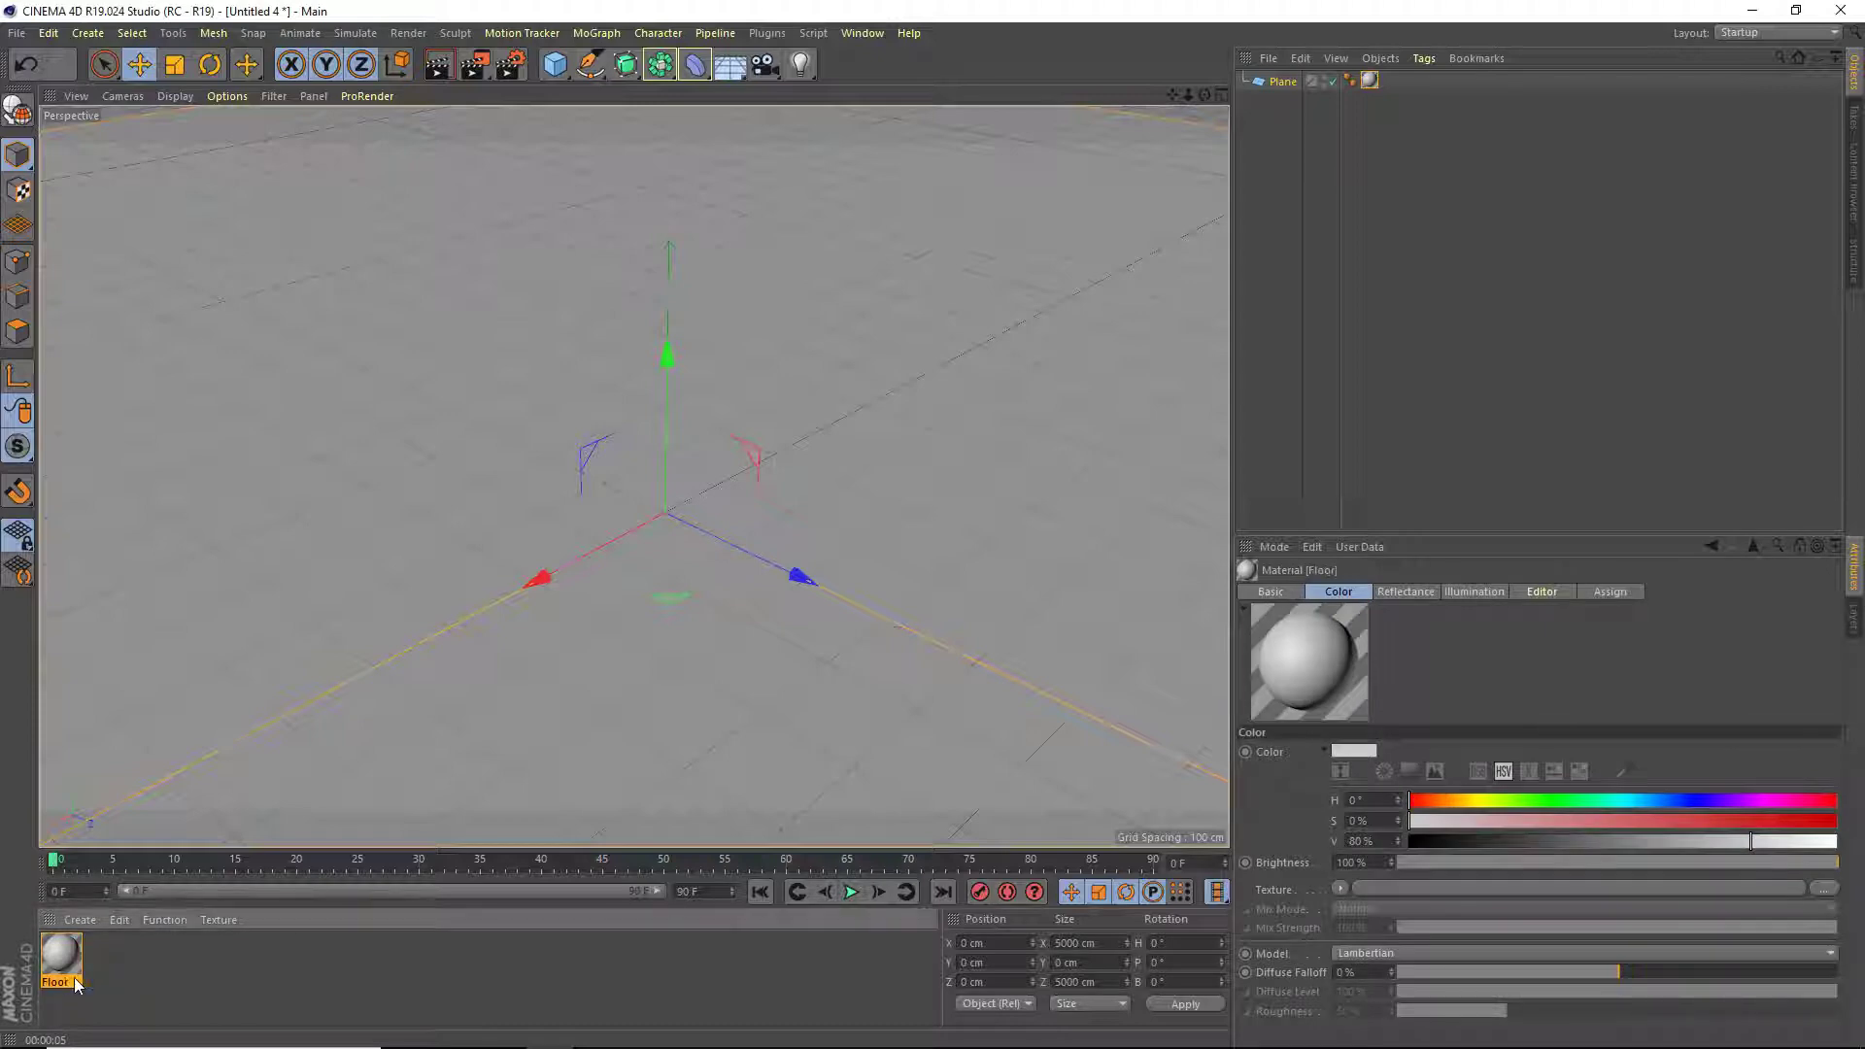
Set the brightness value (V) of the Floor material's color to 85%.
double_click(60, 962)
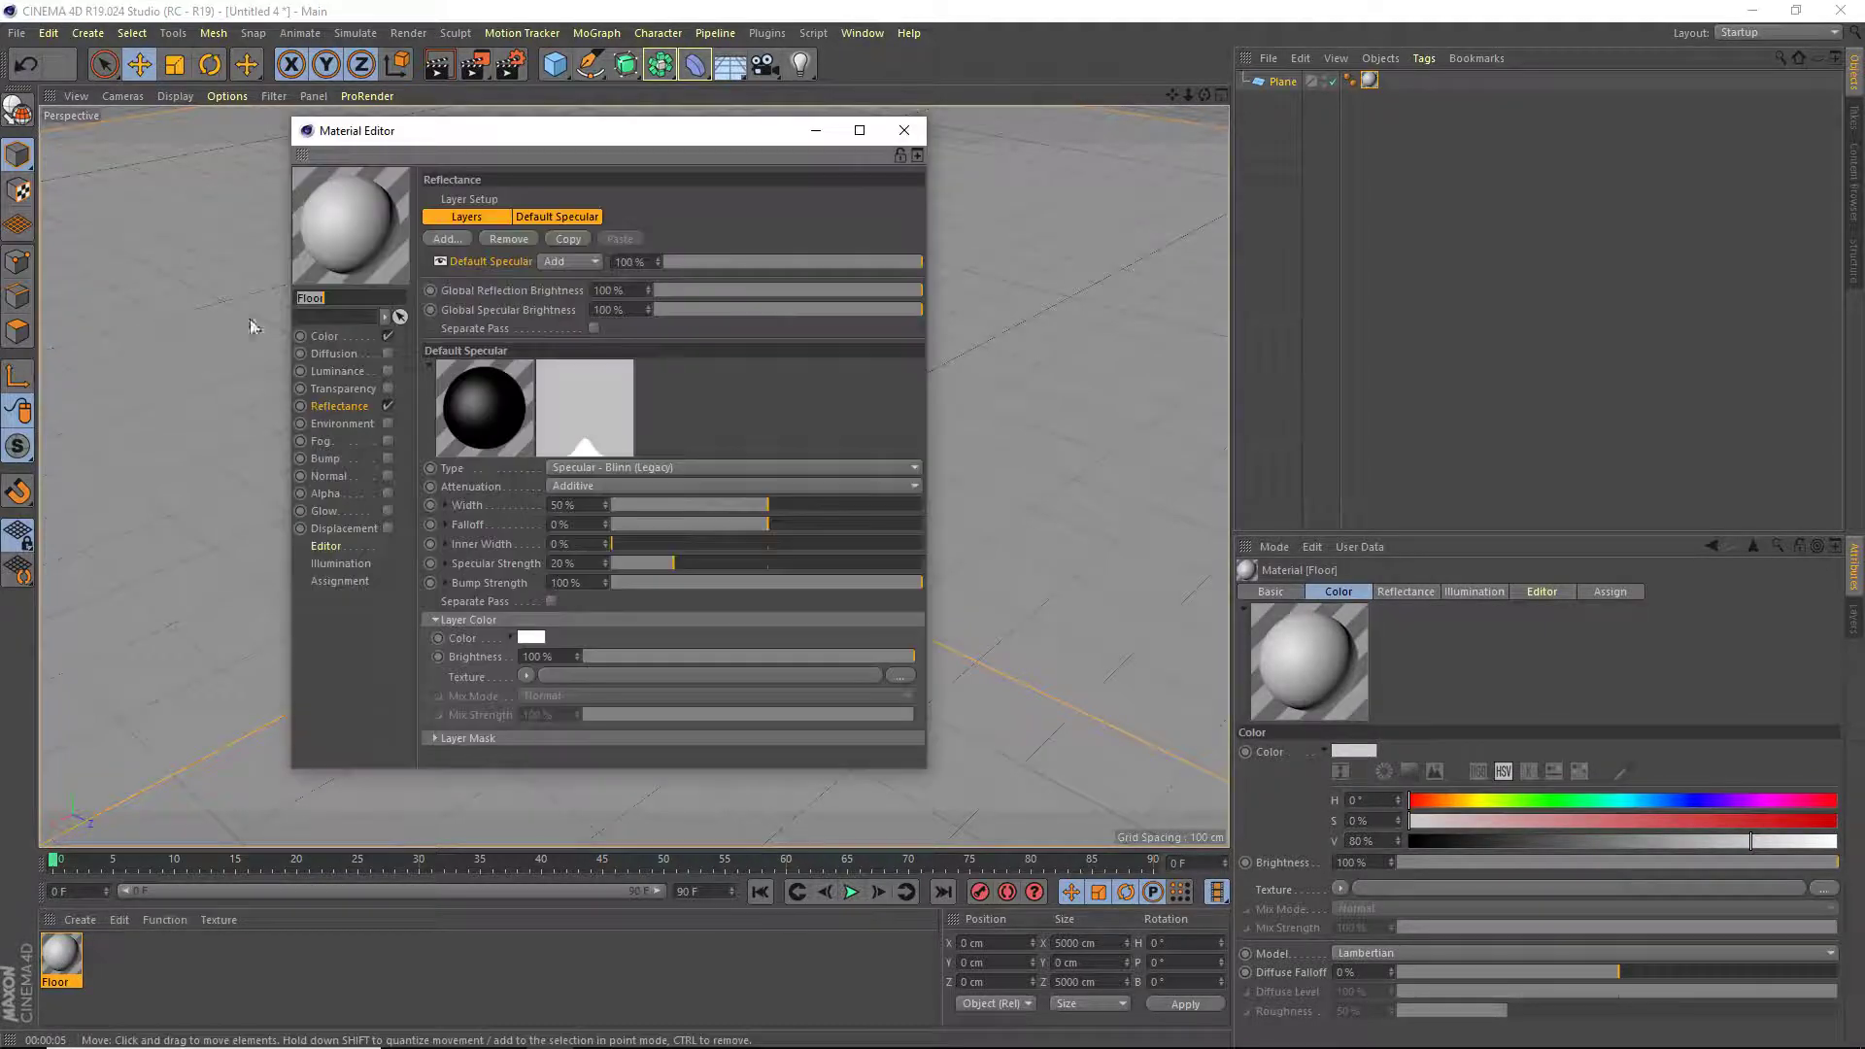
click(324, 337)
drag(561, 288, 188, 252)
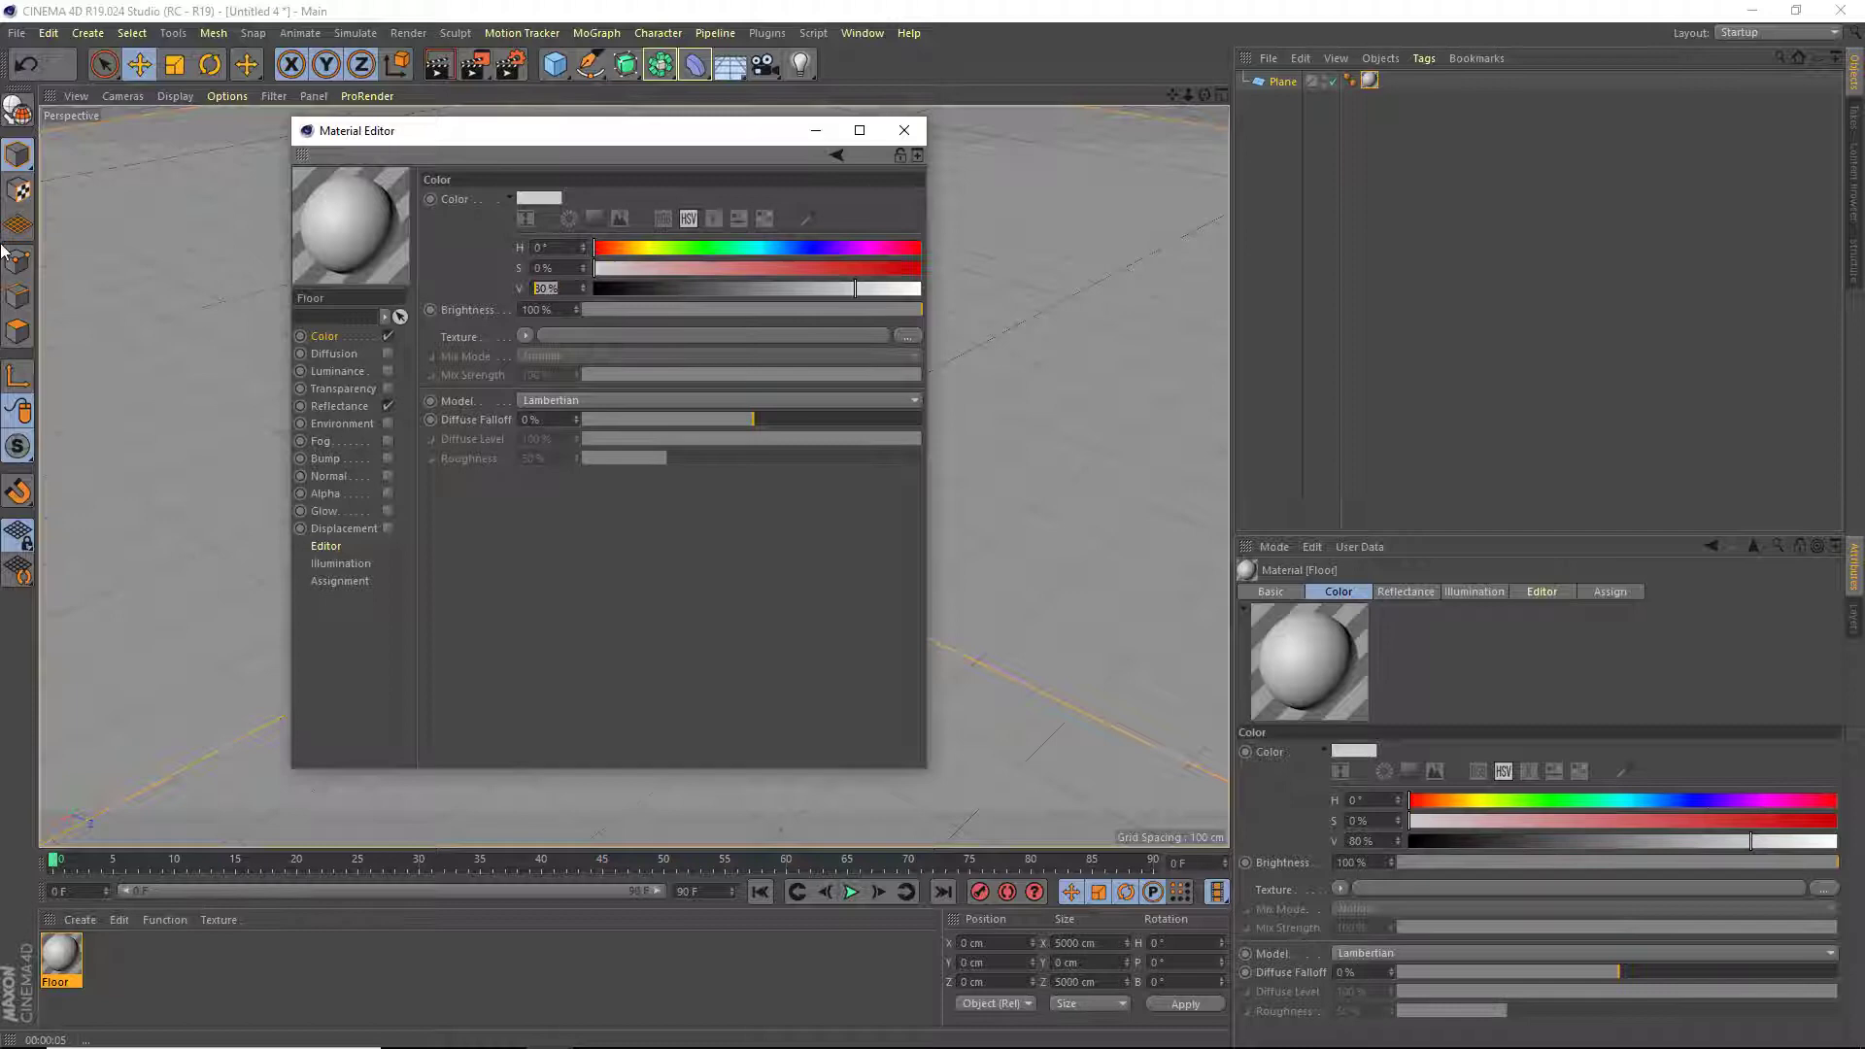
text(85)
key(Return)
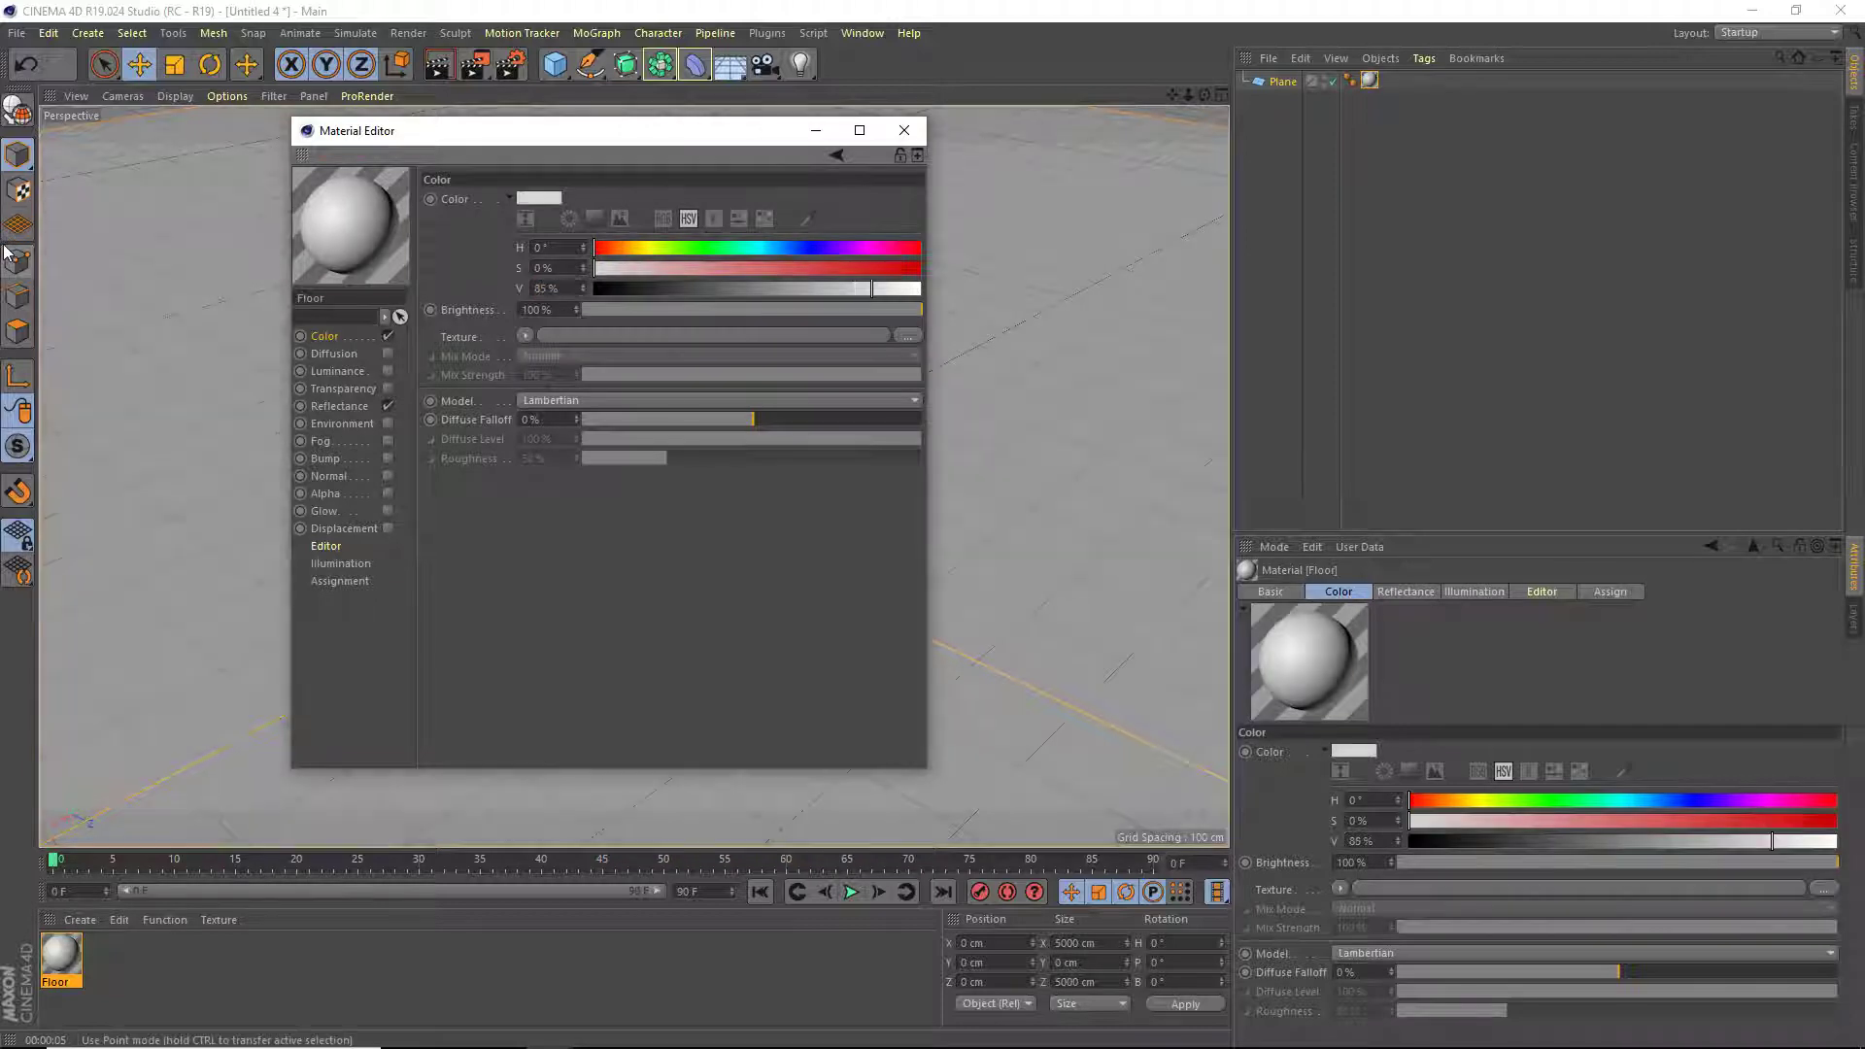
click(339, 406)
drag(785, 262, 767, 261)
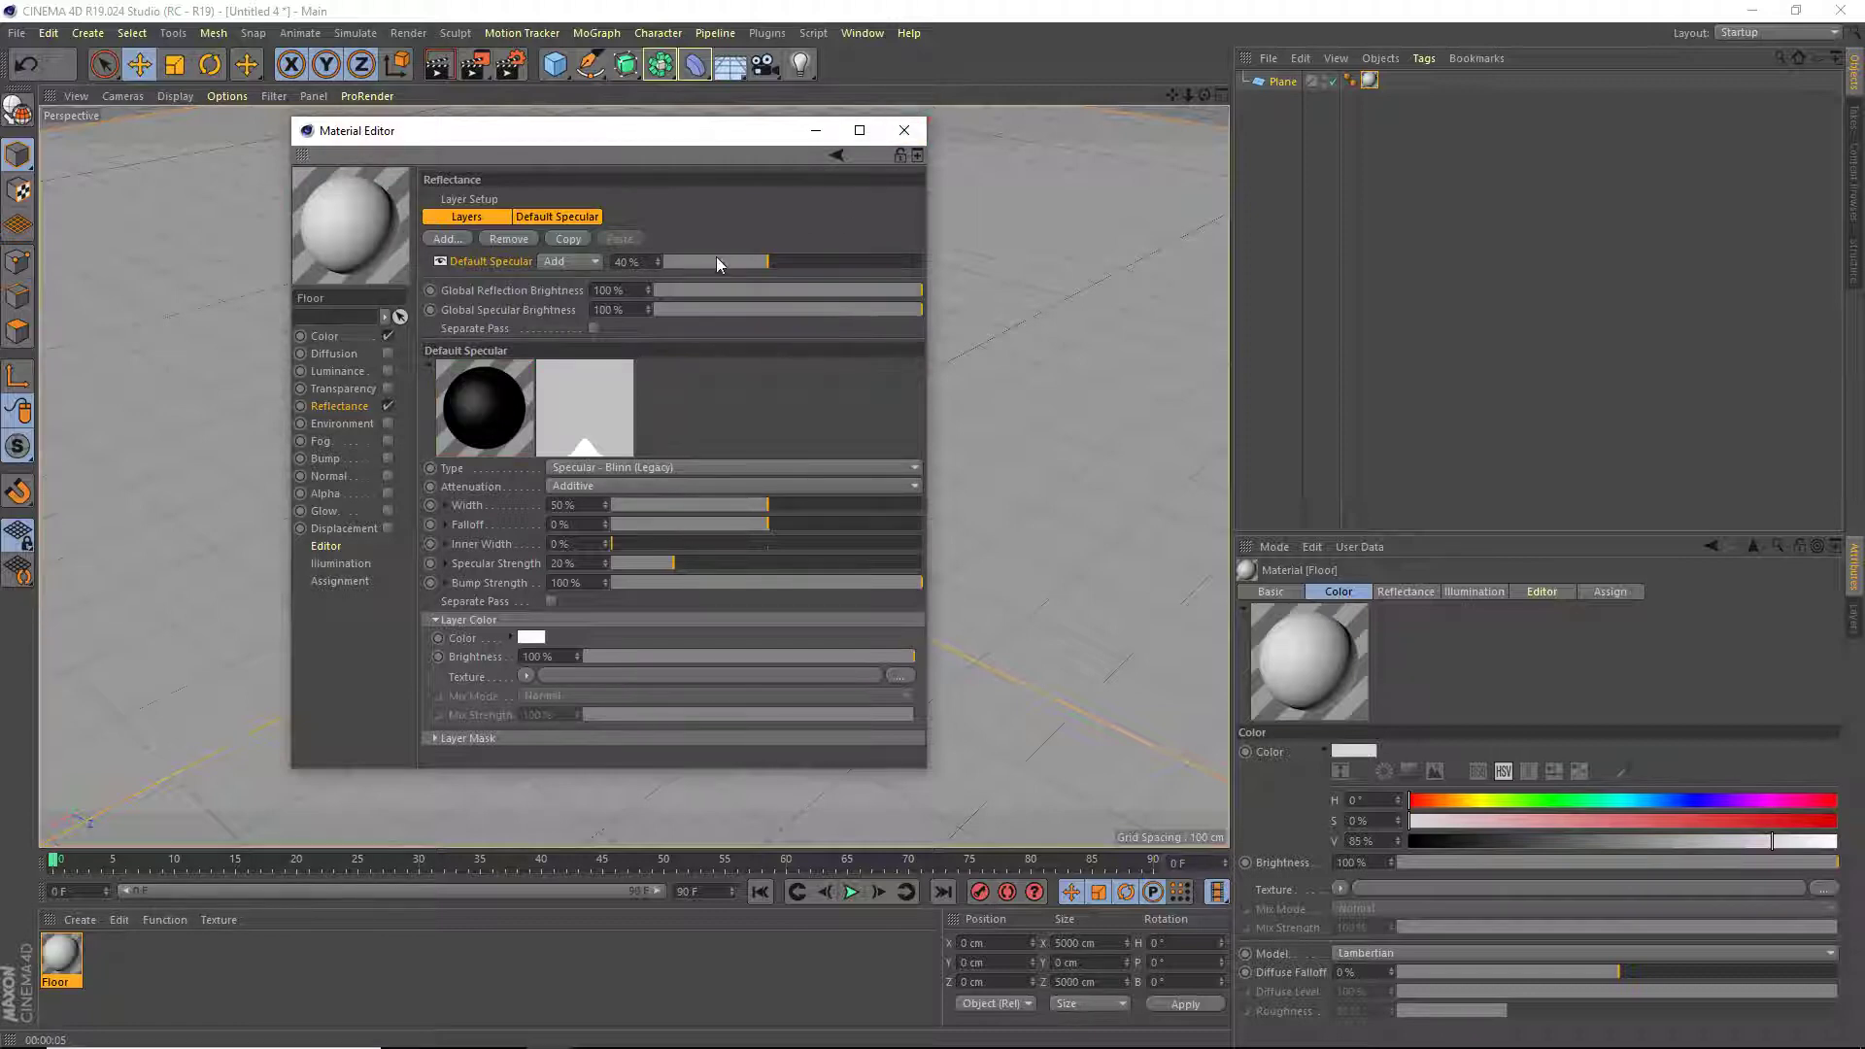
drag(785, 259, 1008, 266)
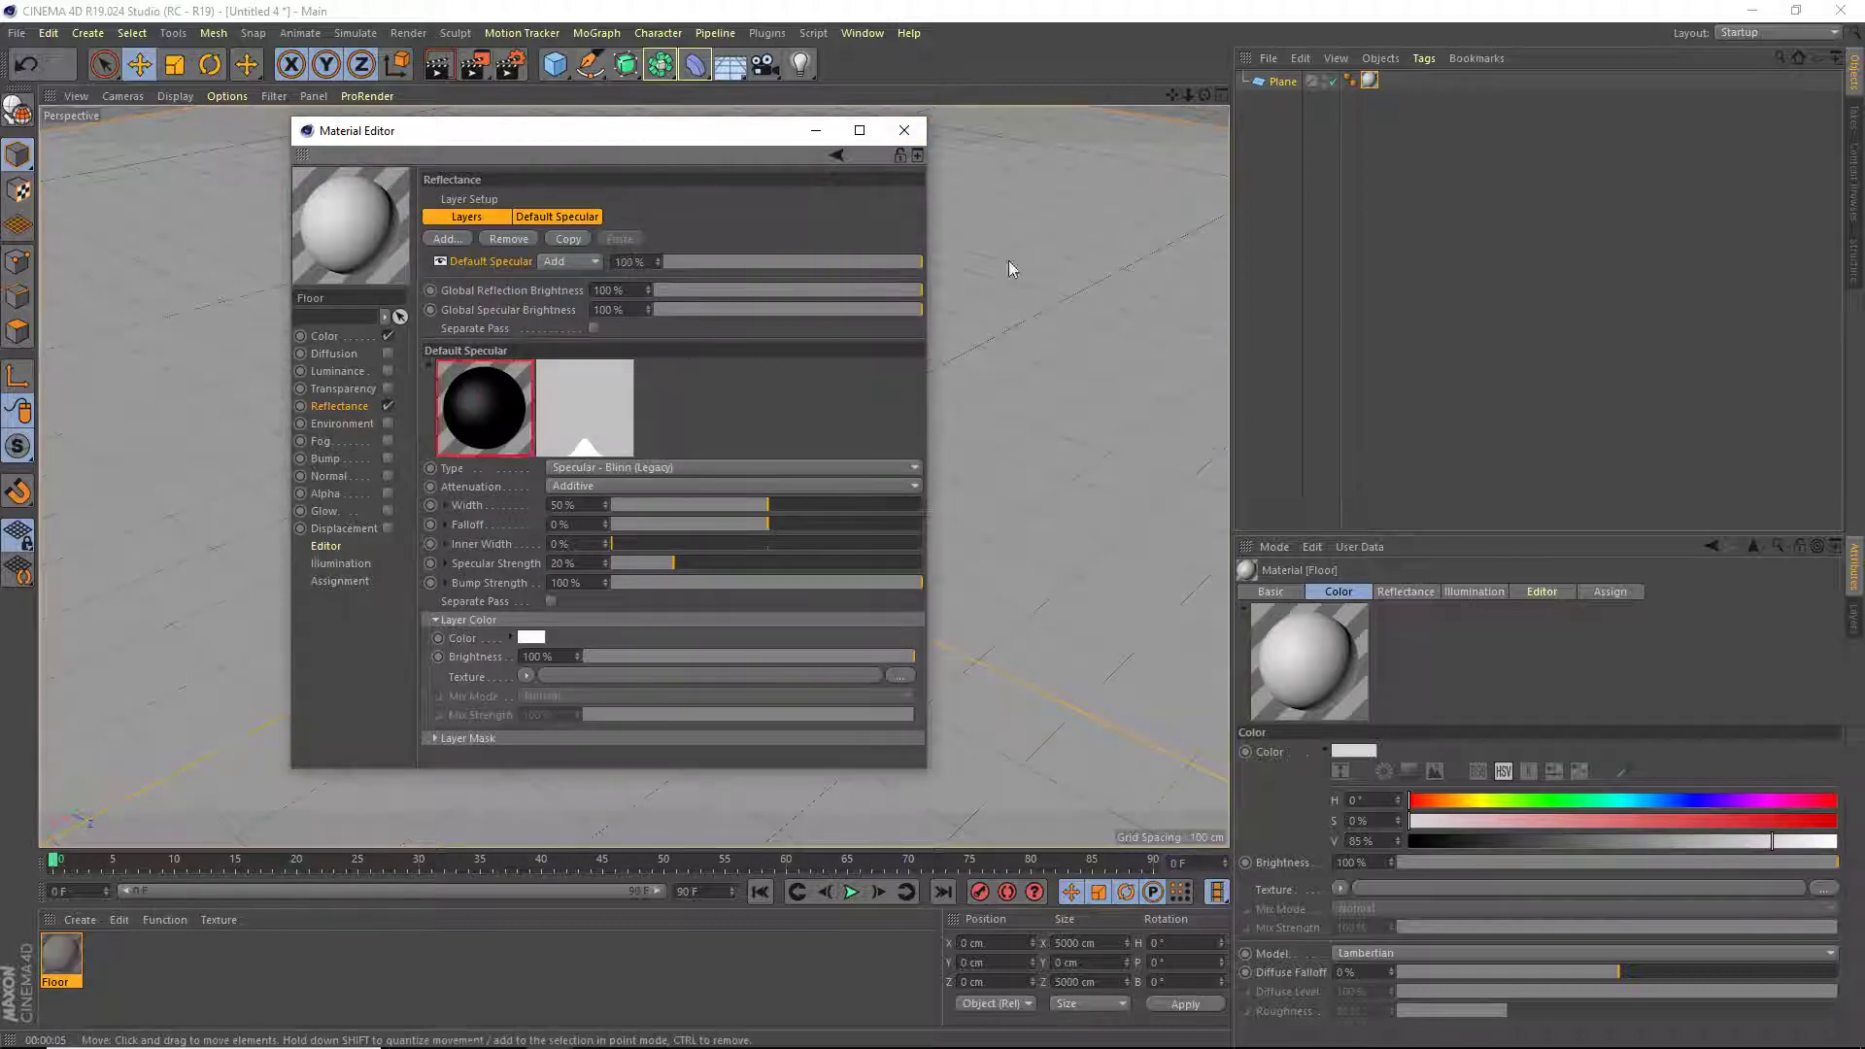
Add a sphere primitive and raise it to about 206 cm above the floor plane.
click(910, 132)
drag(1205, 96, 1196, 25)
drag(556, 66, 942, 126)
drag(665, 367, 669, 221)
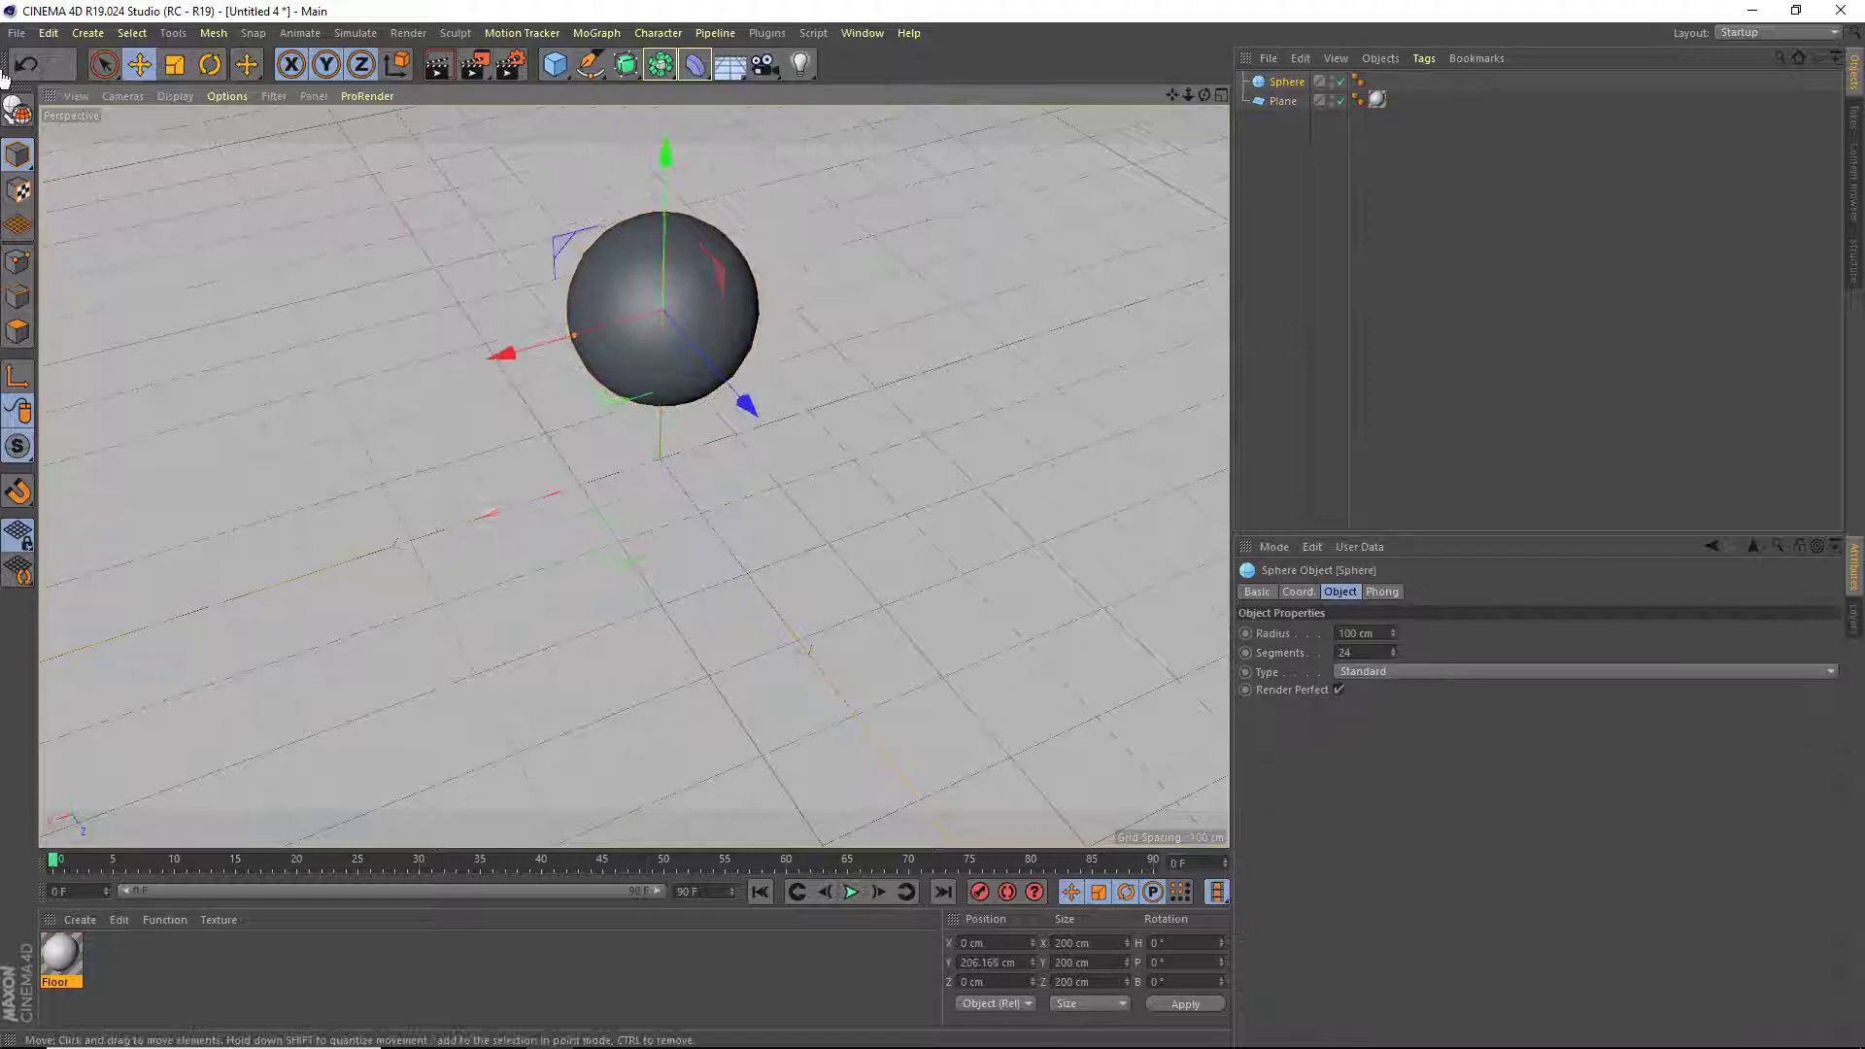
Make the sphere editable and loop-select alternating horizontal polygon bands from its top to its bottom.
click(18, 111)
click(22, 331)
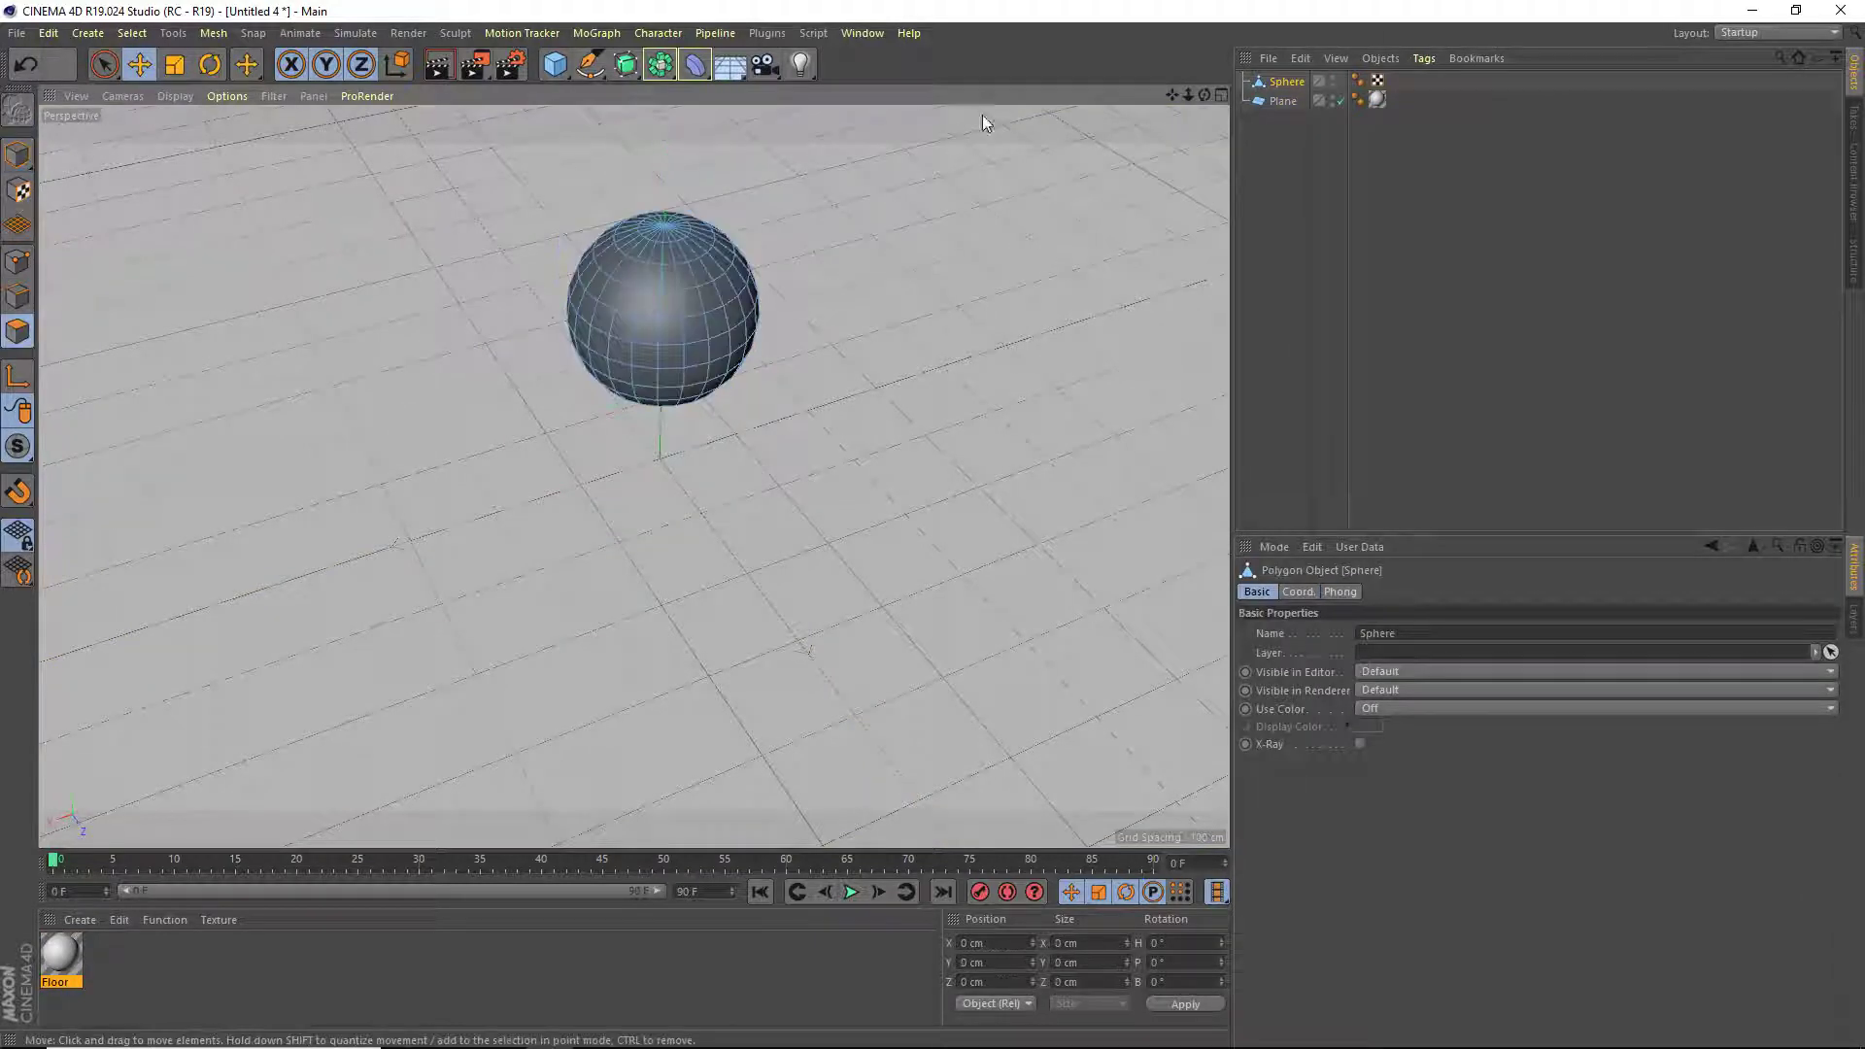
drag(1204, 95, 1127, 207)
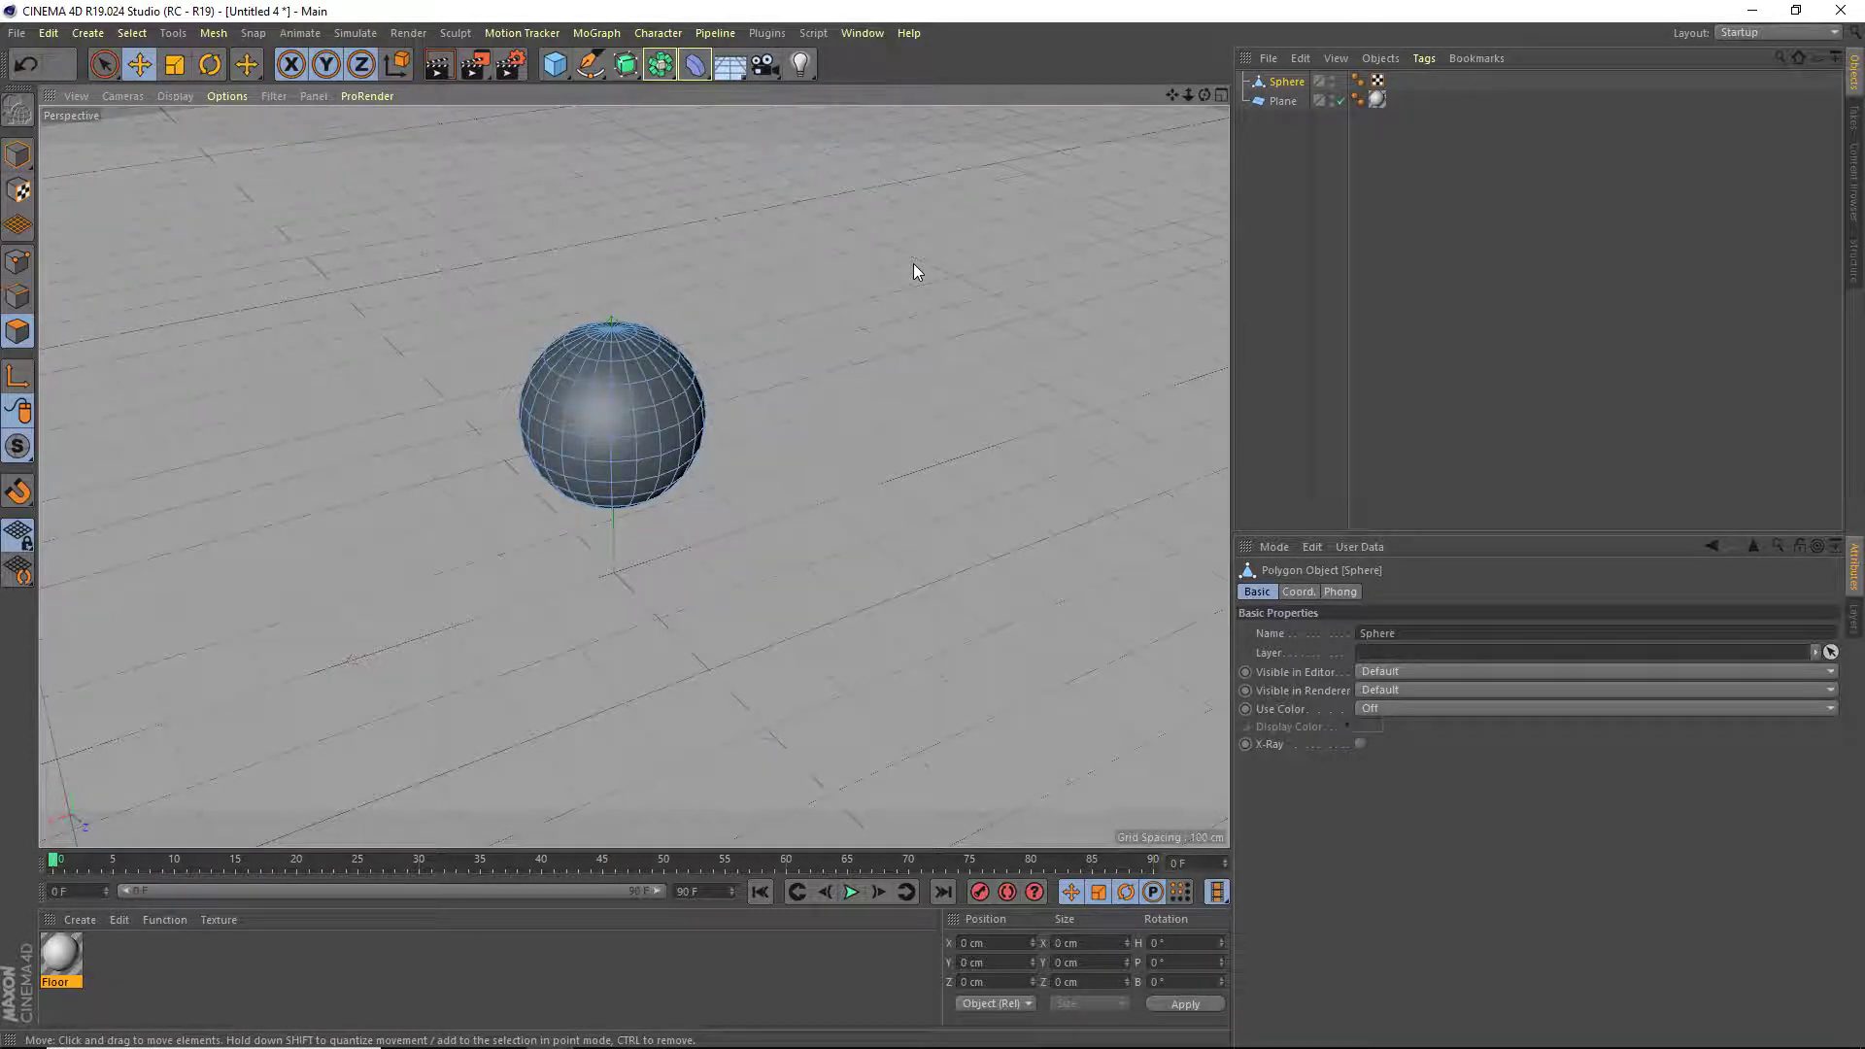
key(u)
key(l)
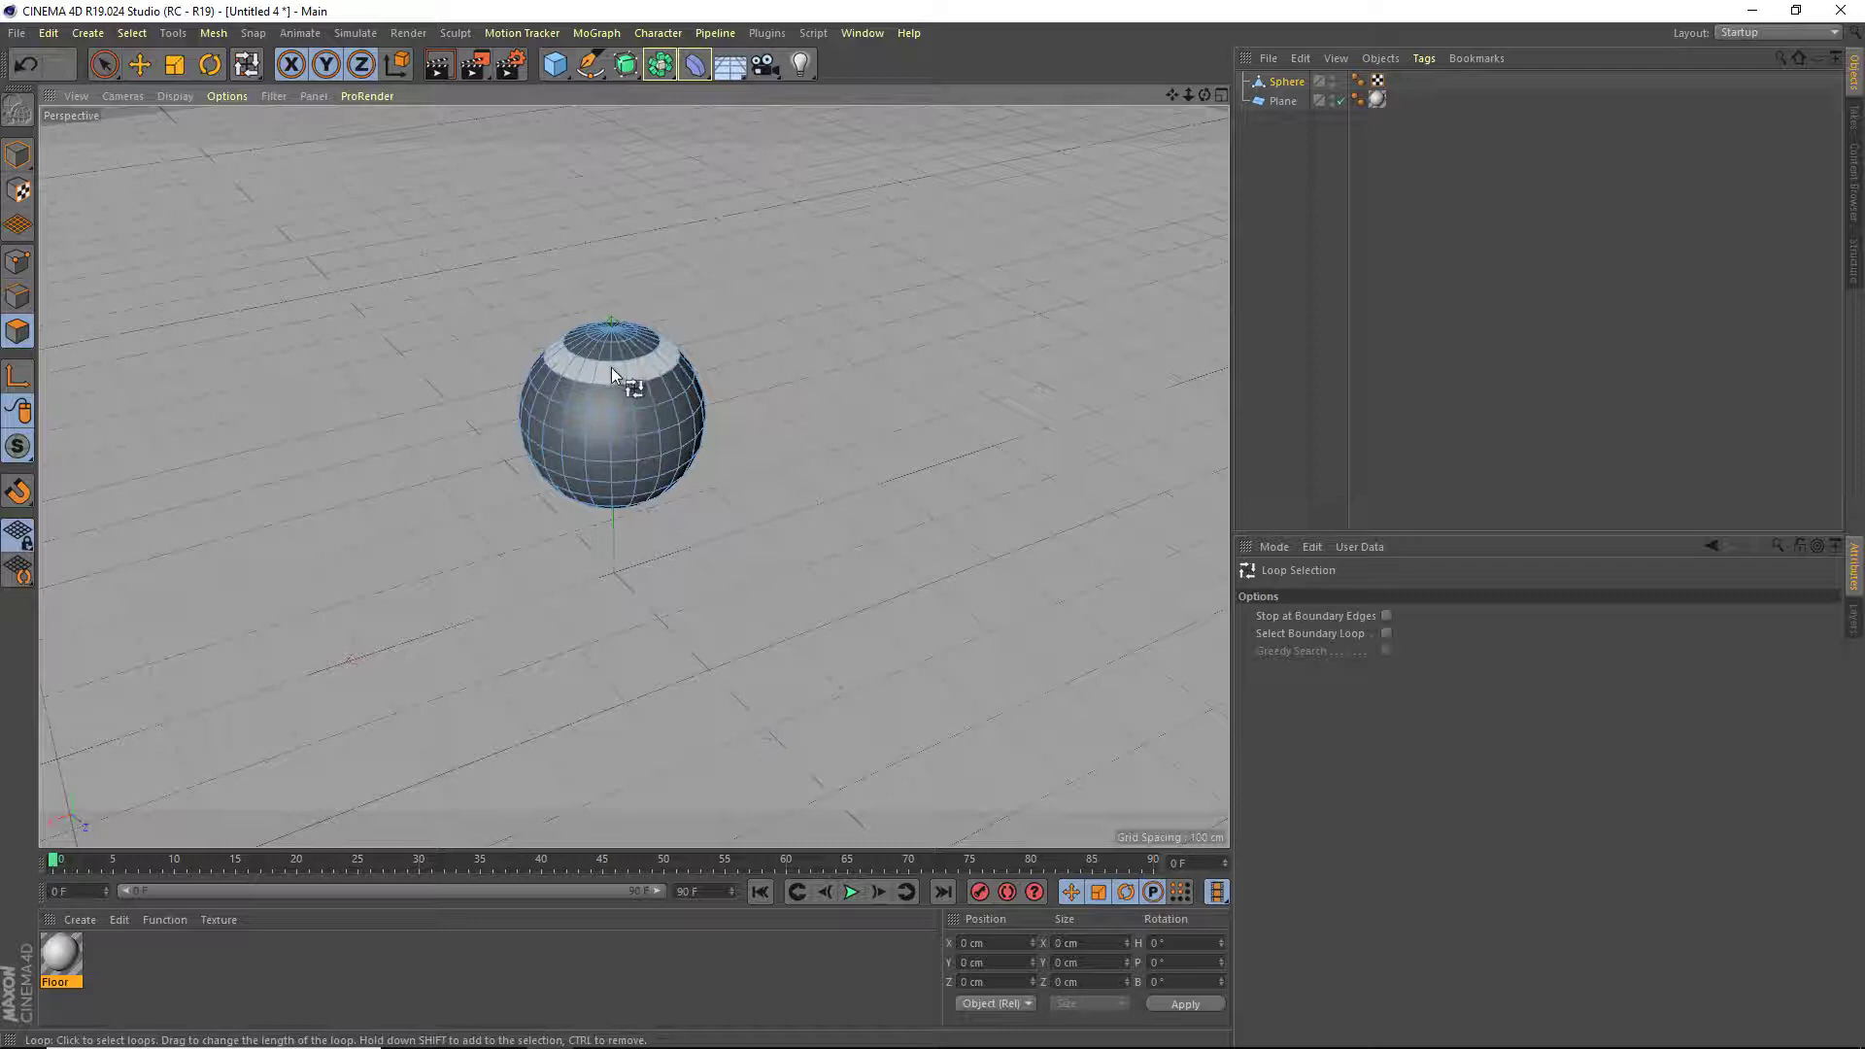
drag(620, 348, 614, 447)
drag(1205, 95, 1199, 15)
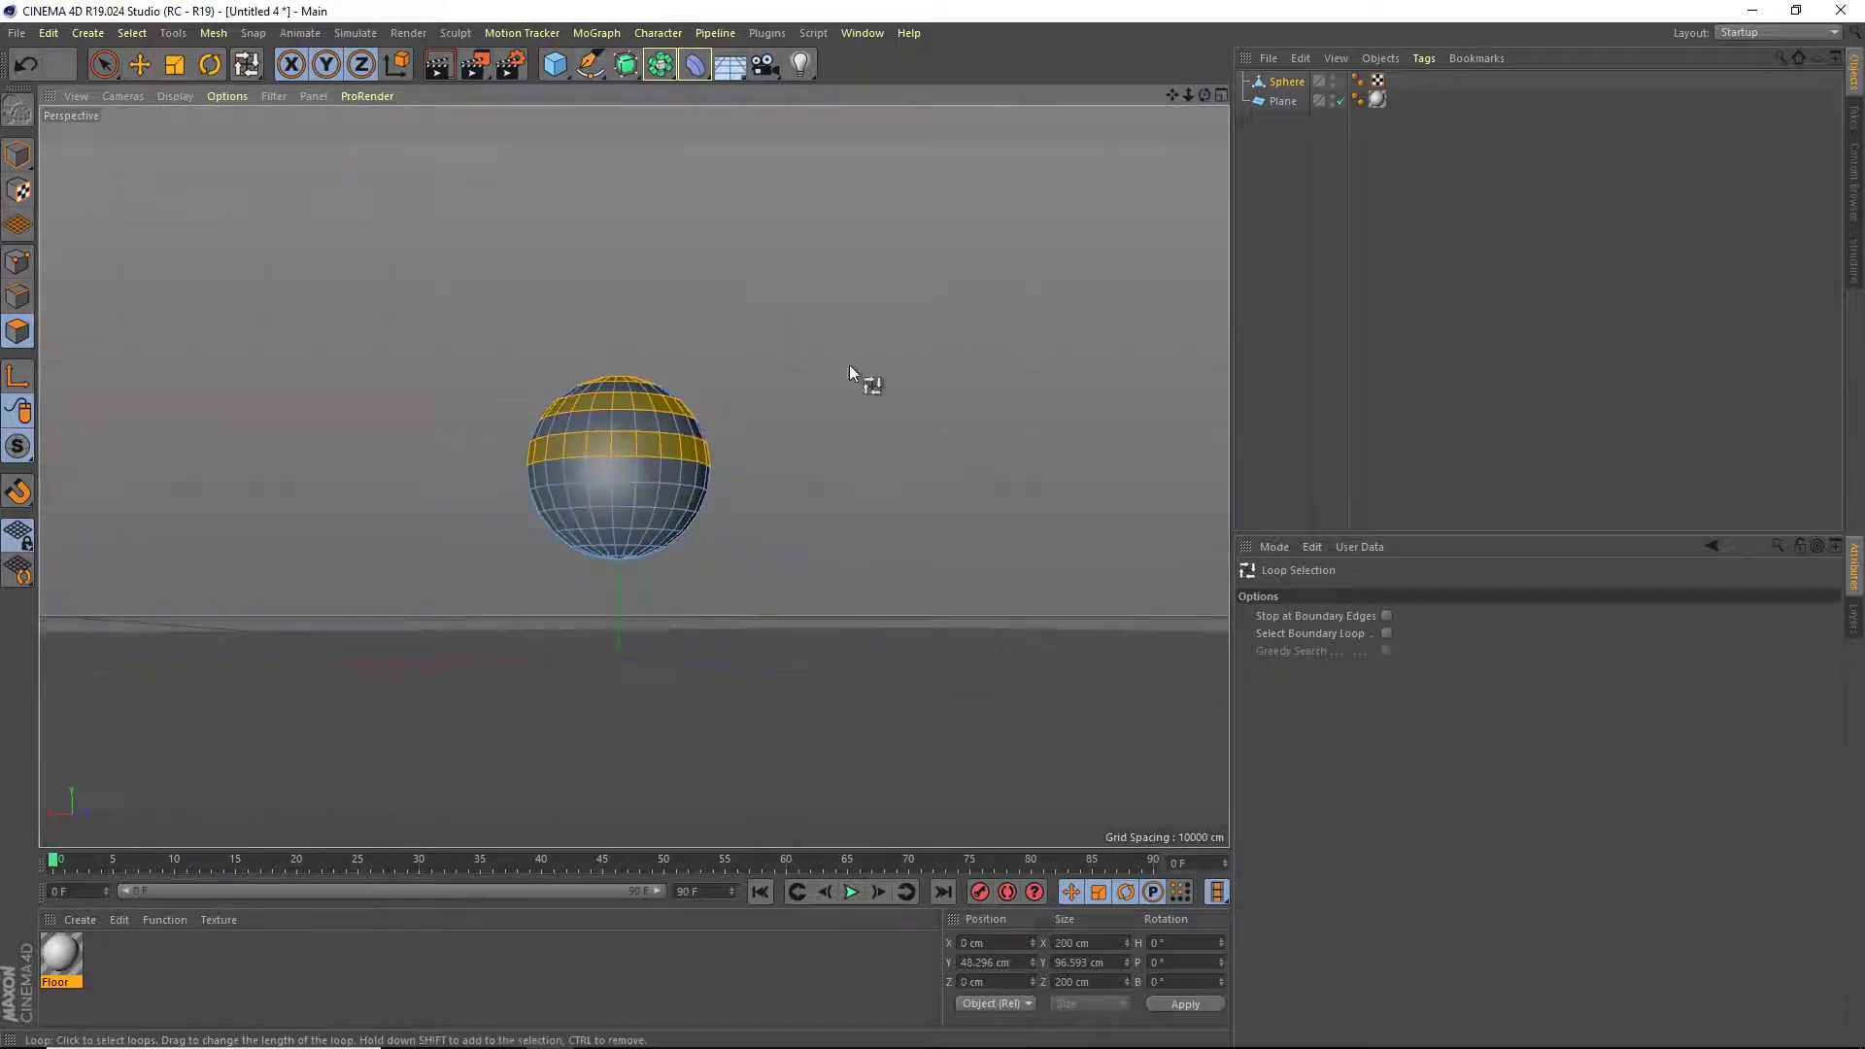
shift+click(611, 485)
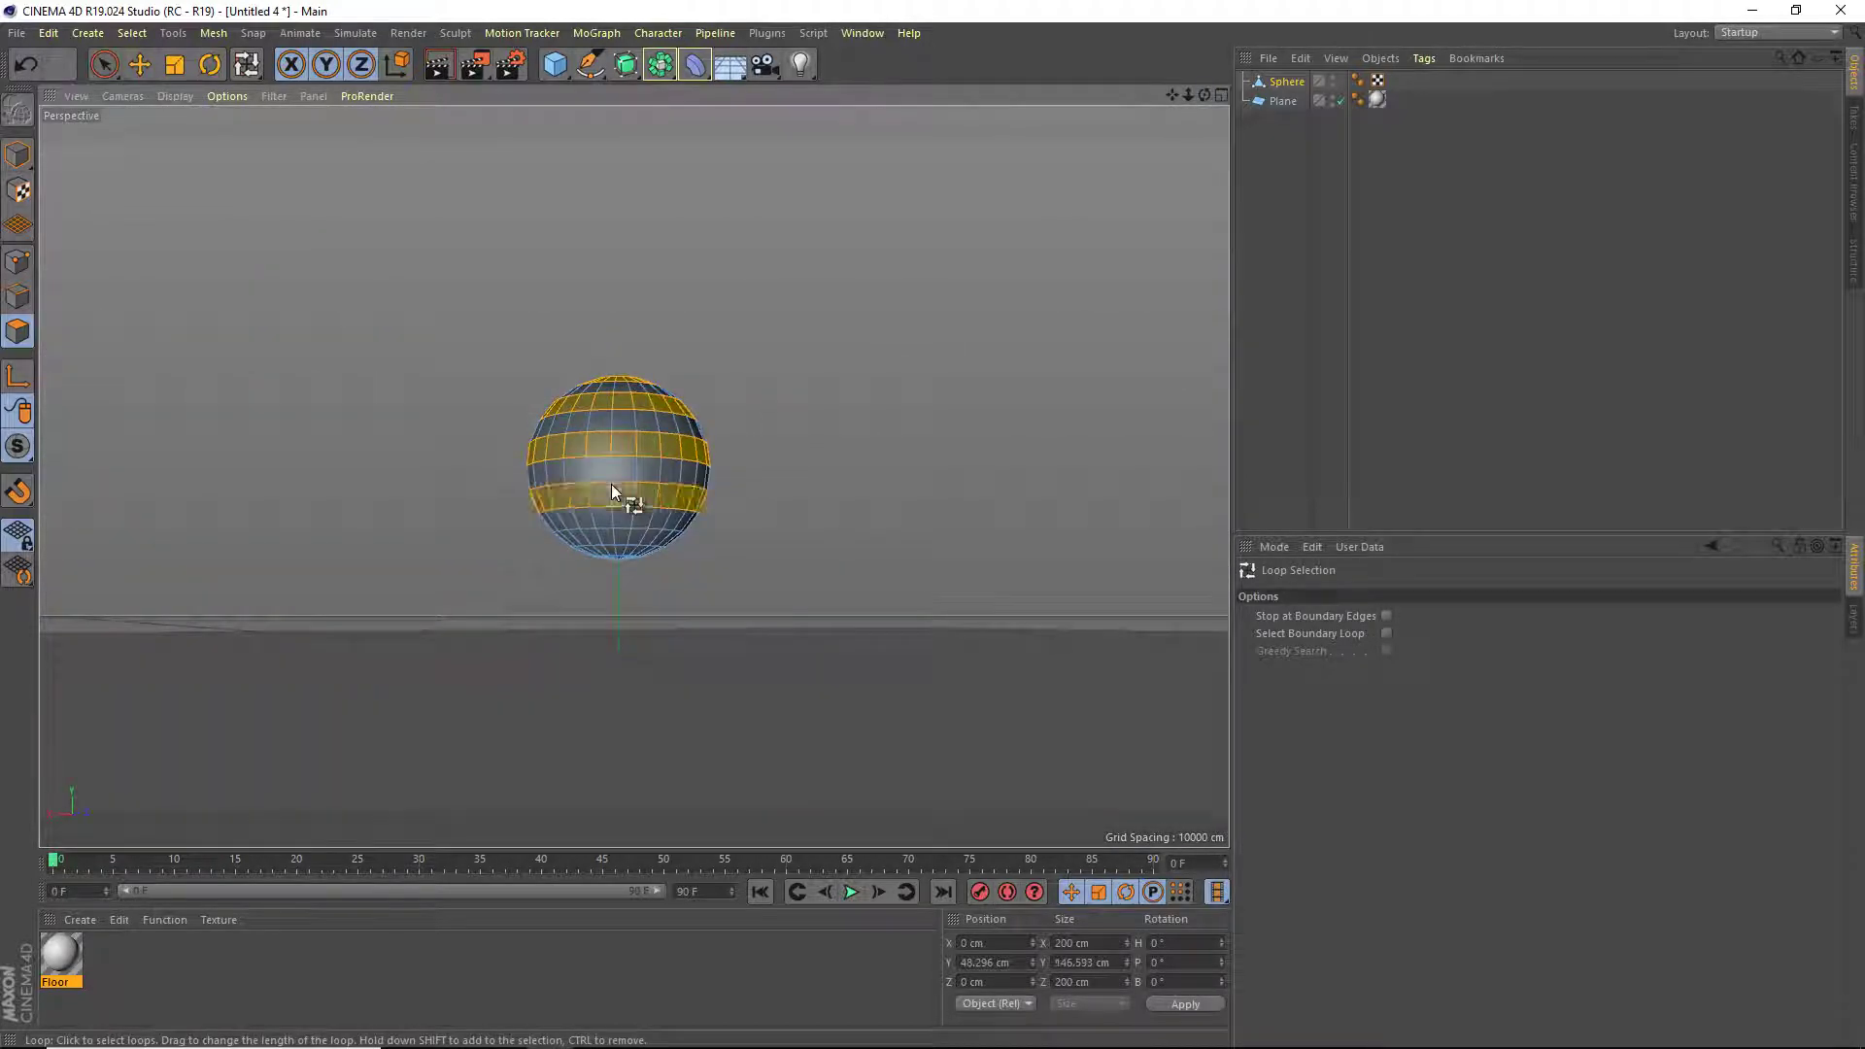
shift+click(612, 536)
Extrude the selected polygon bands outward with an offset of 12.5 cm.
right_click(806, 448)
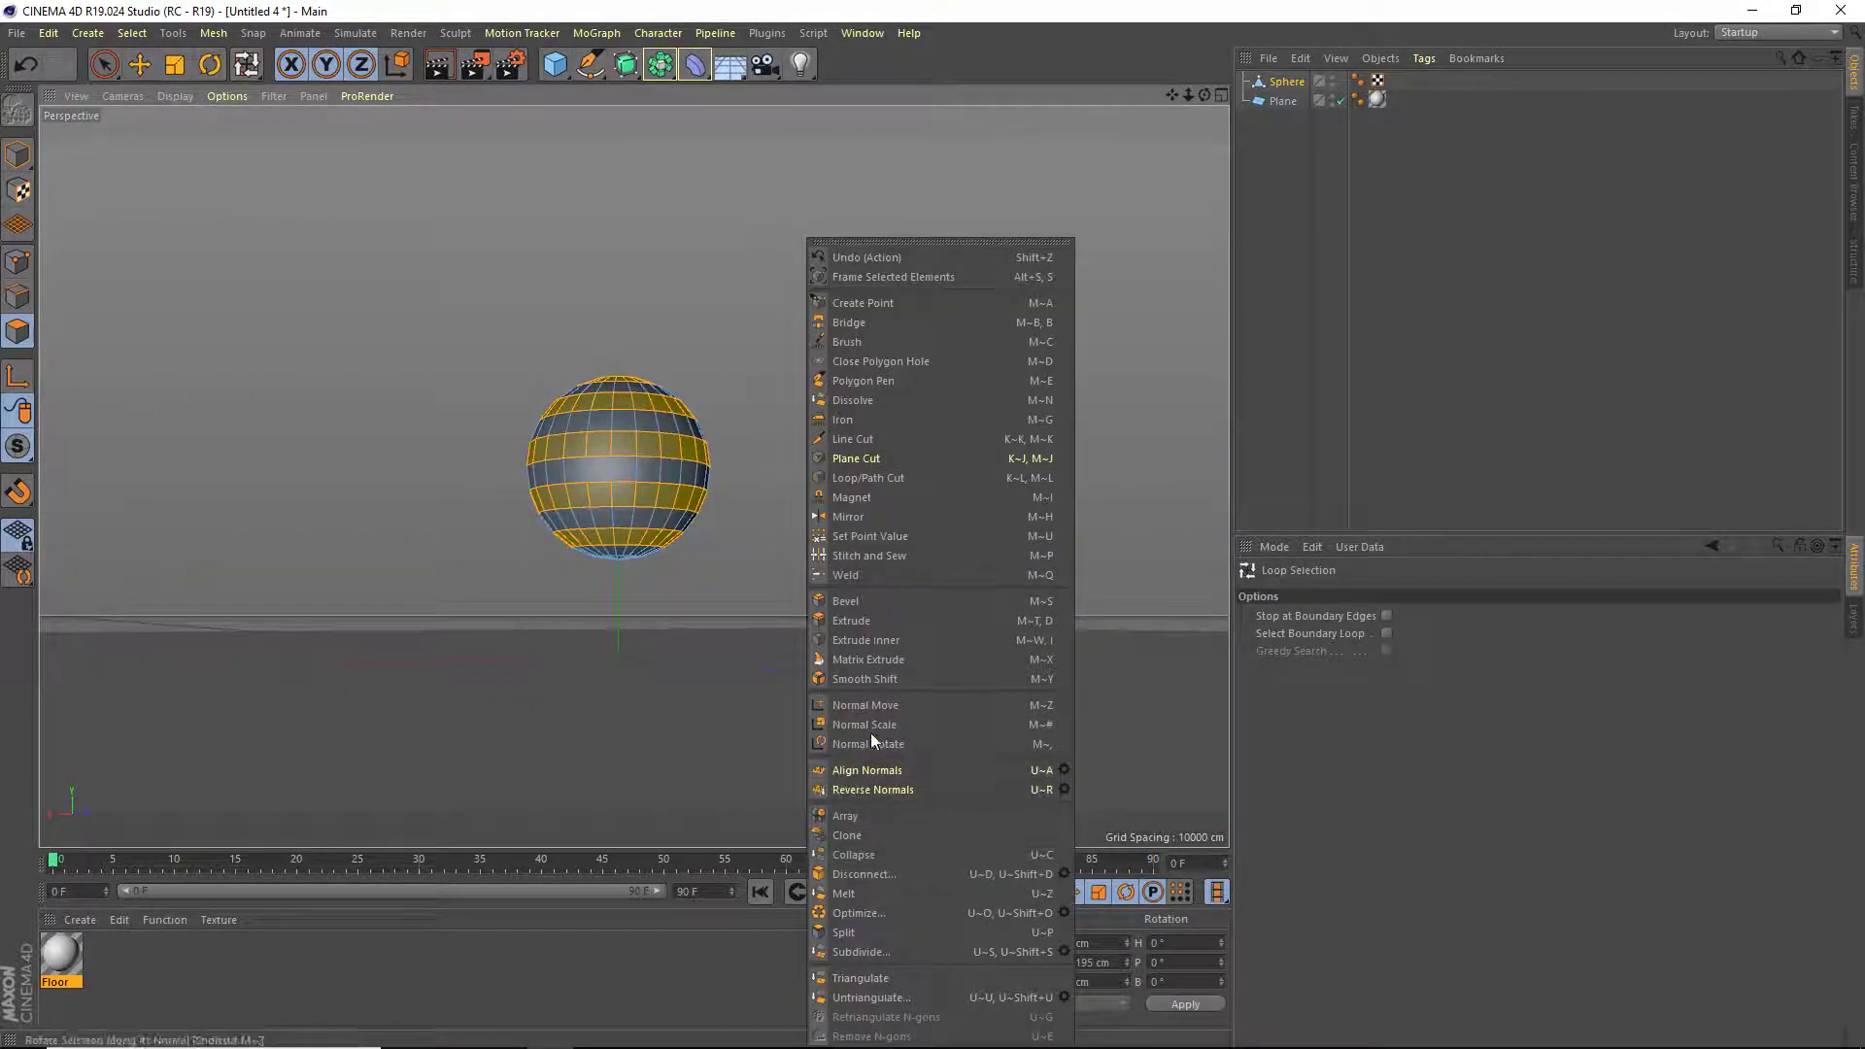
click(876, 621)
mouse_move(878, 610)
mouse_down()
mouse_move(811, 609)
mouse_move(910, 610)
mouse_up()
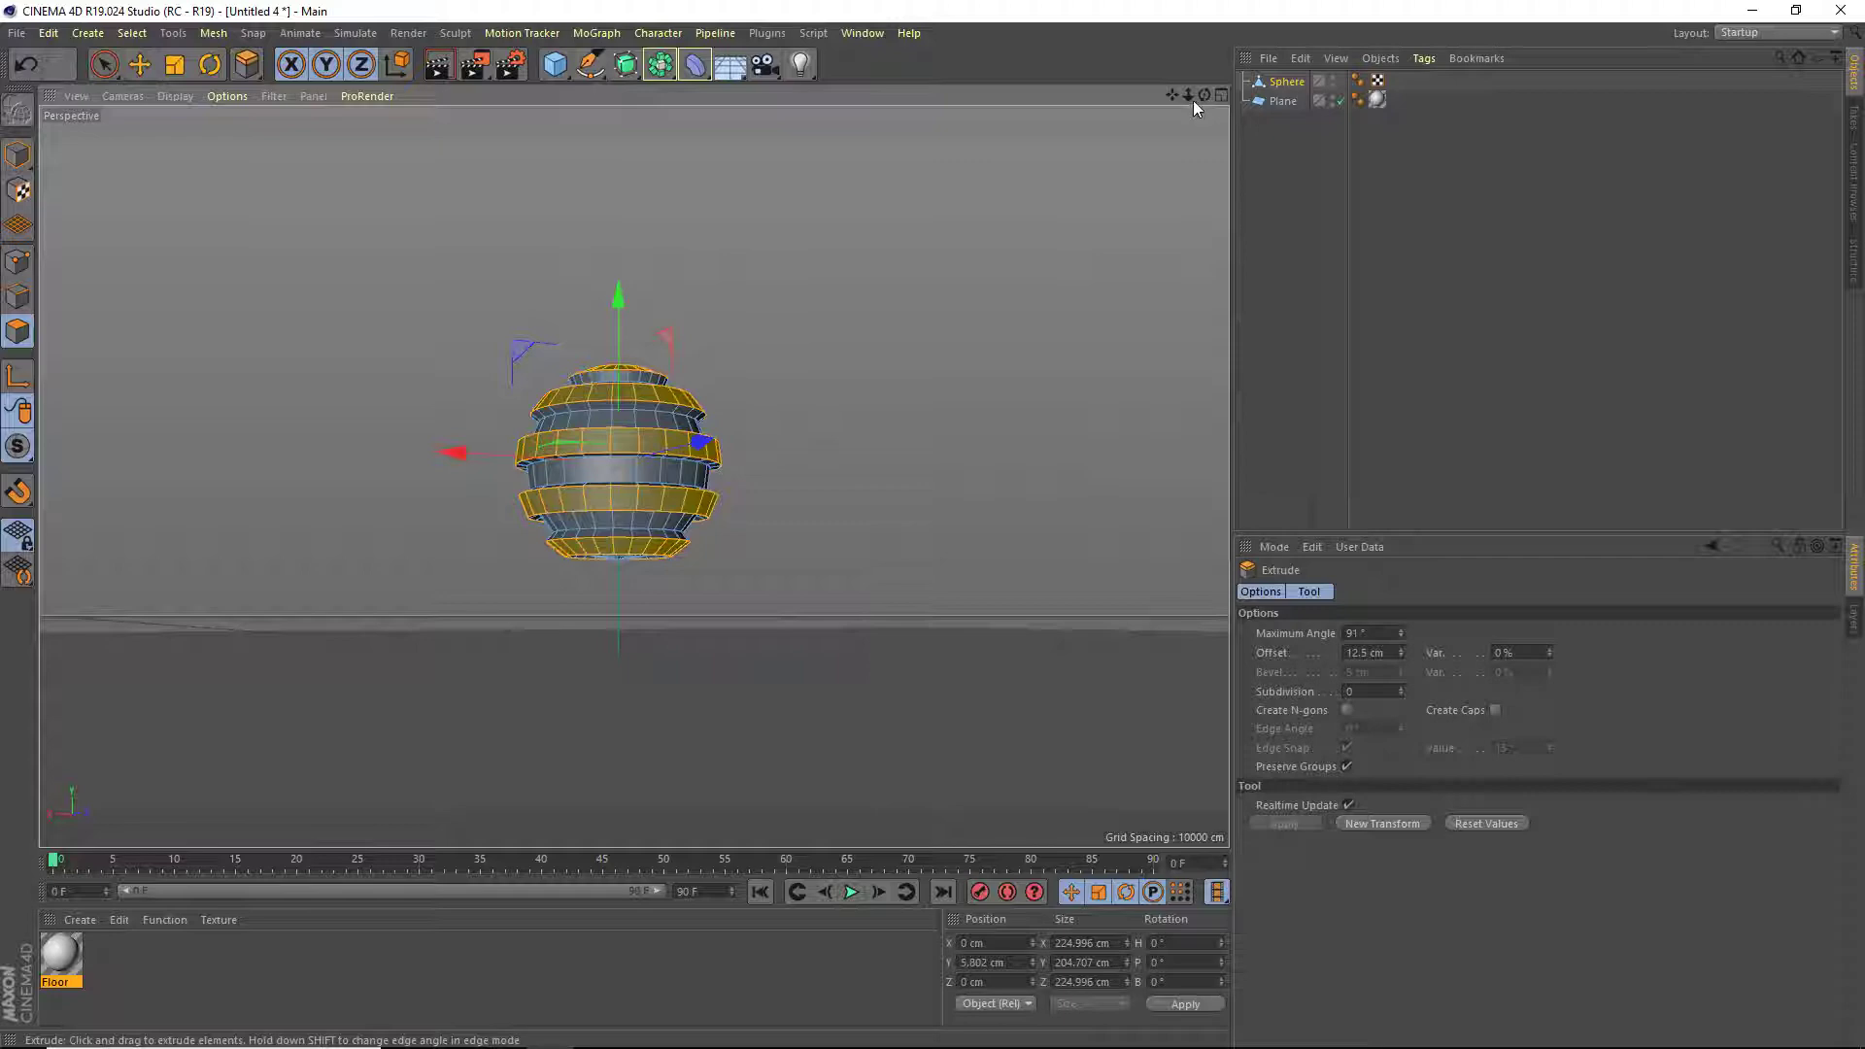
drag(1204, 95, 1207, 204)
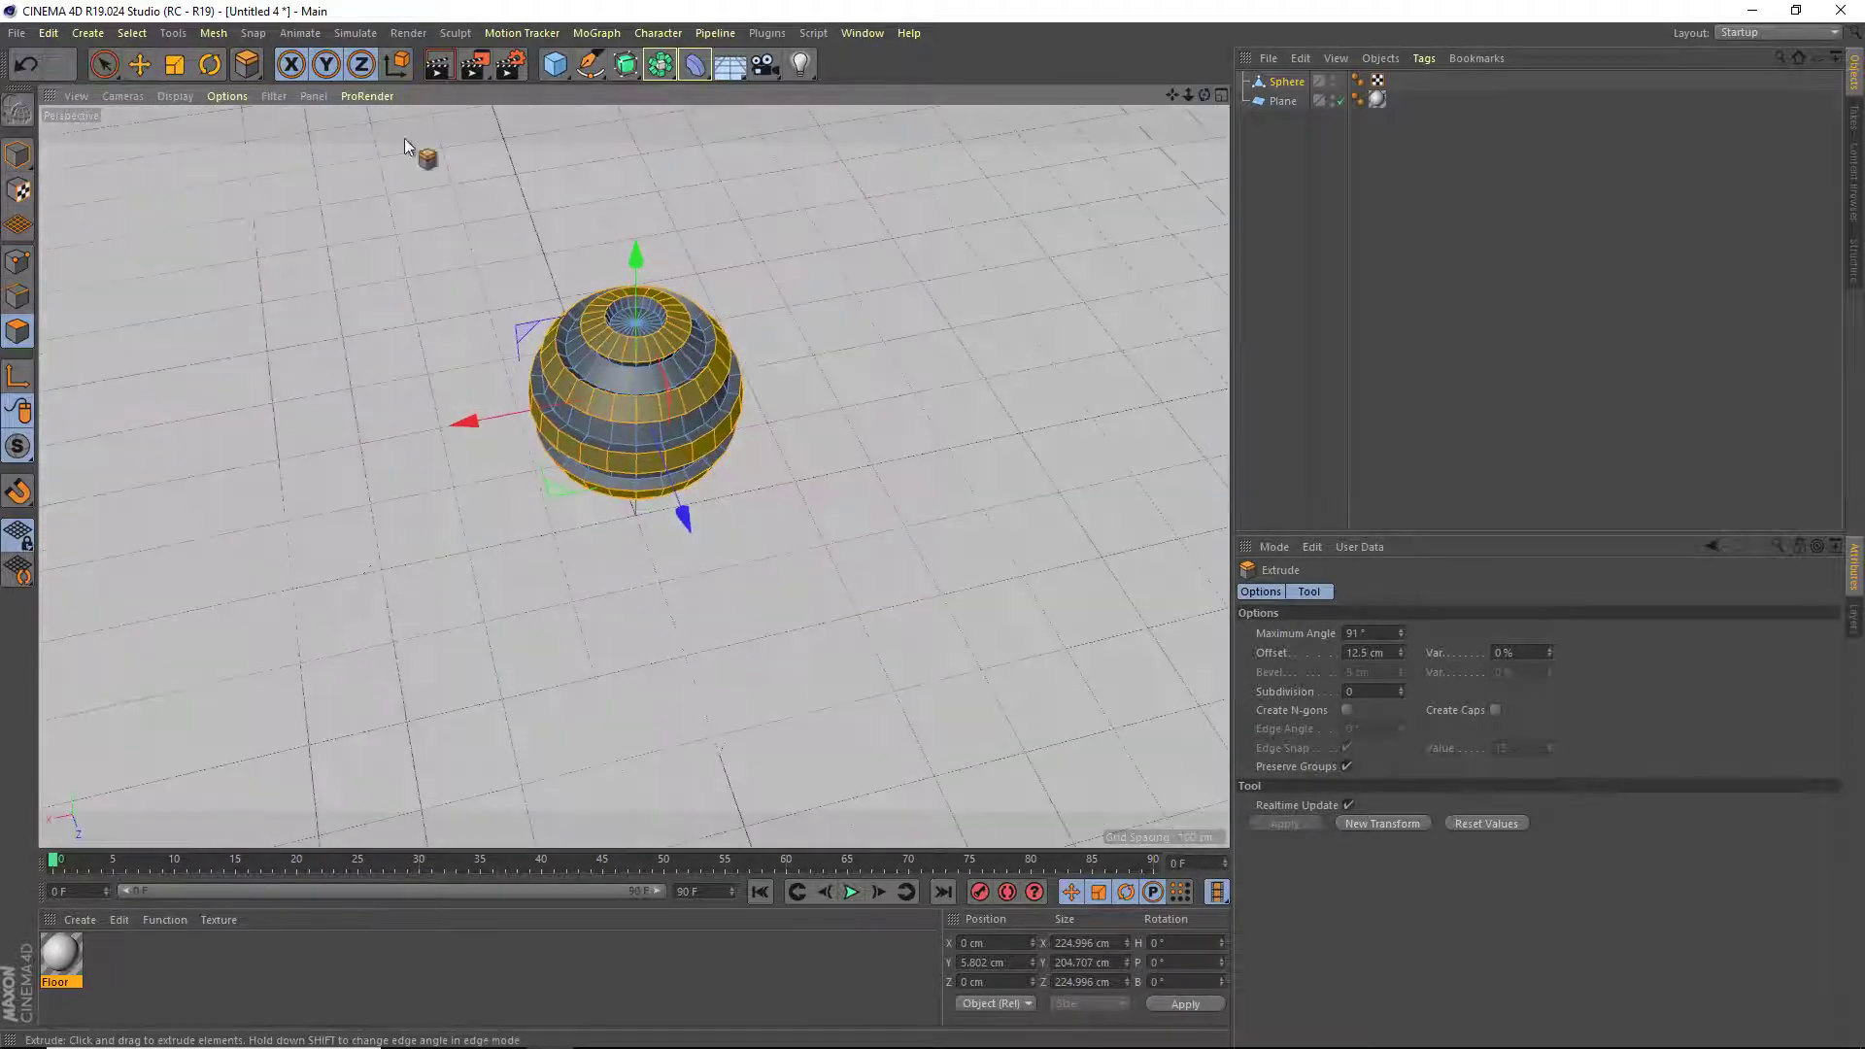
Tilt the whole sphere to a bank angle of about -42° and shift it slightly sideways and down.
click(15, 163)
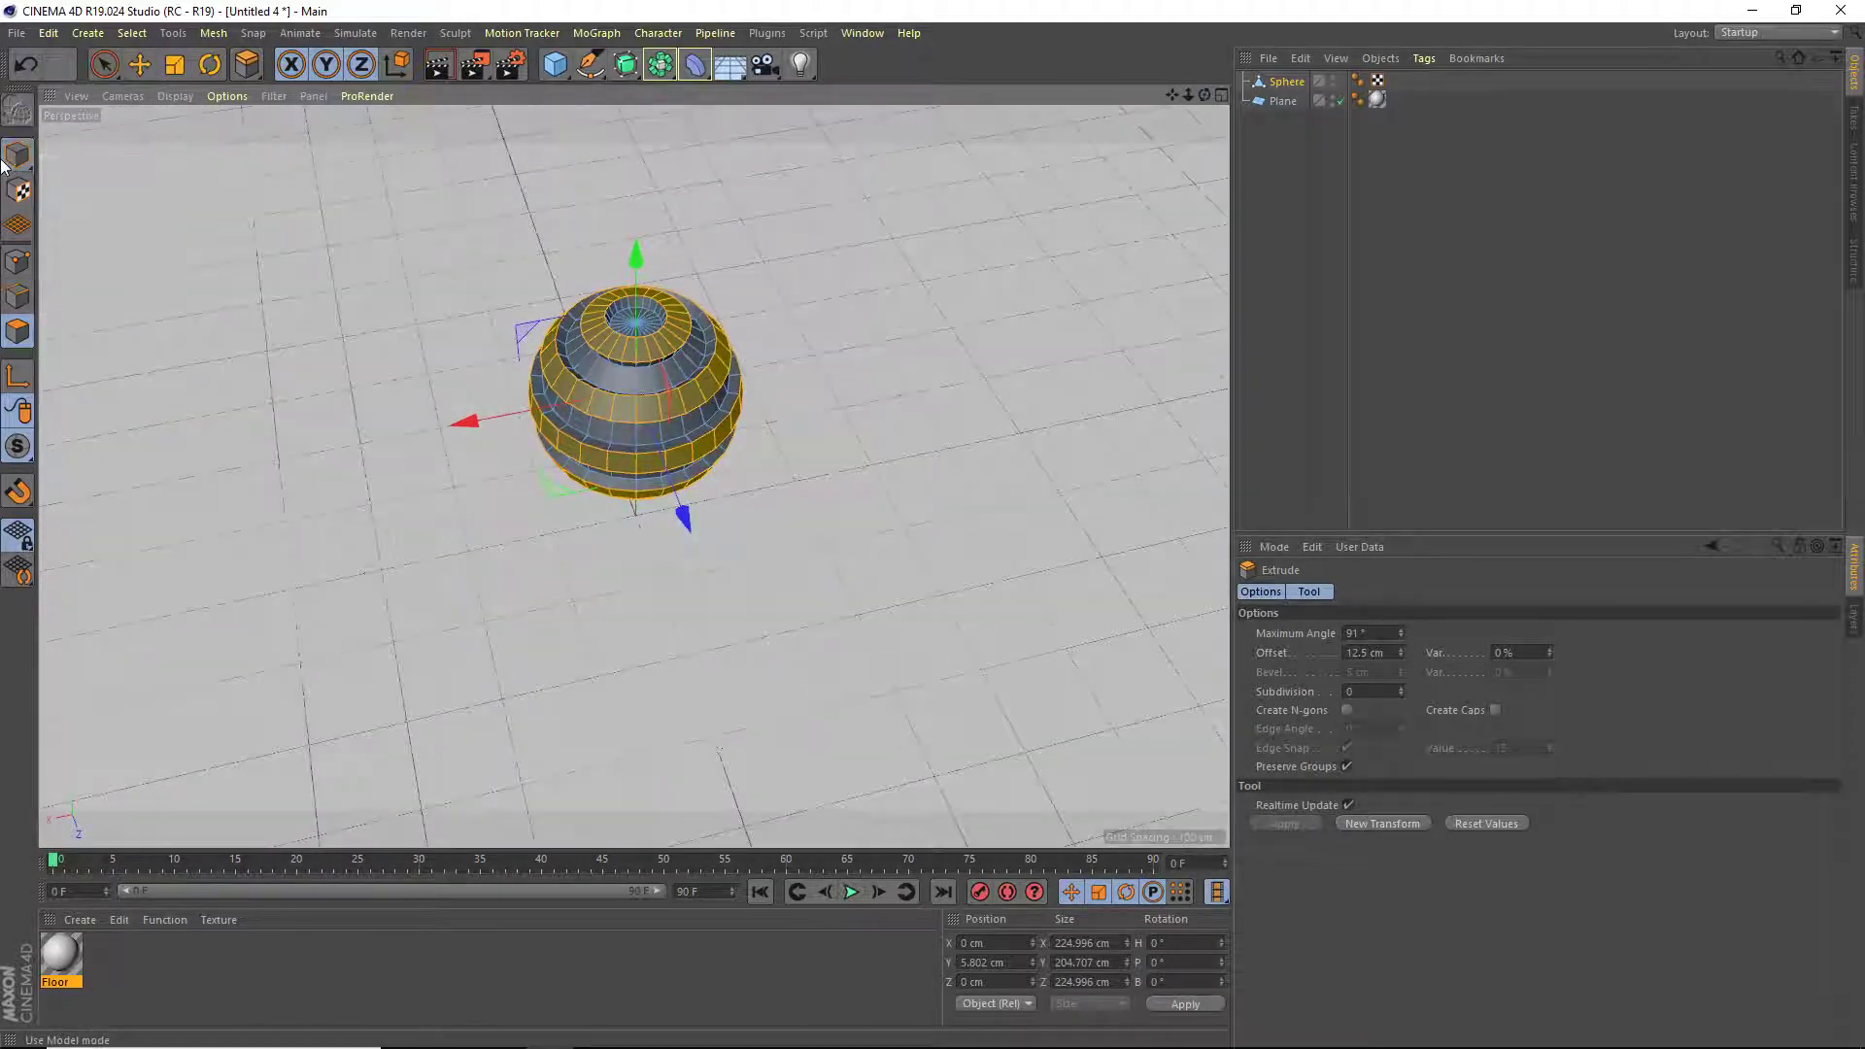
click(139, 64)
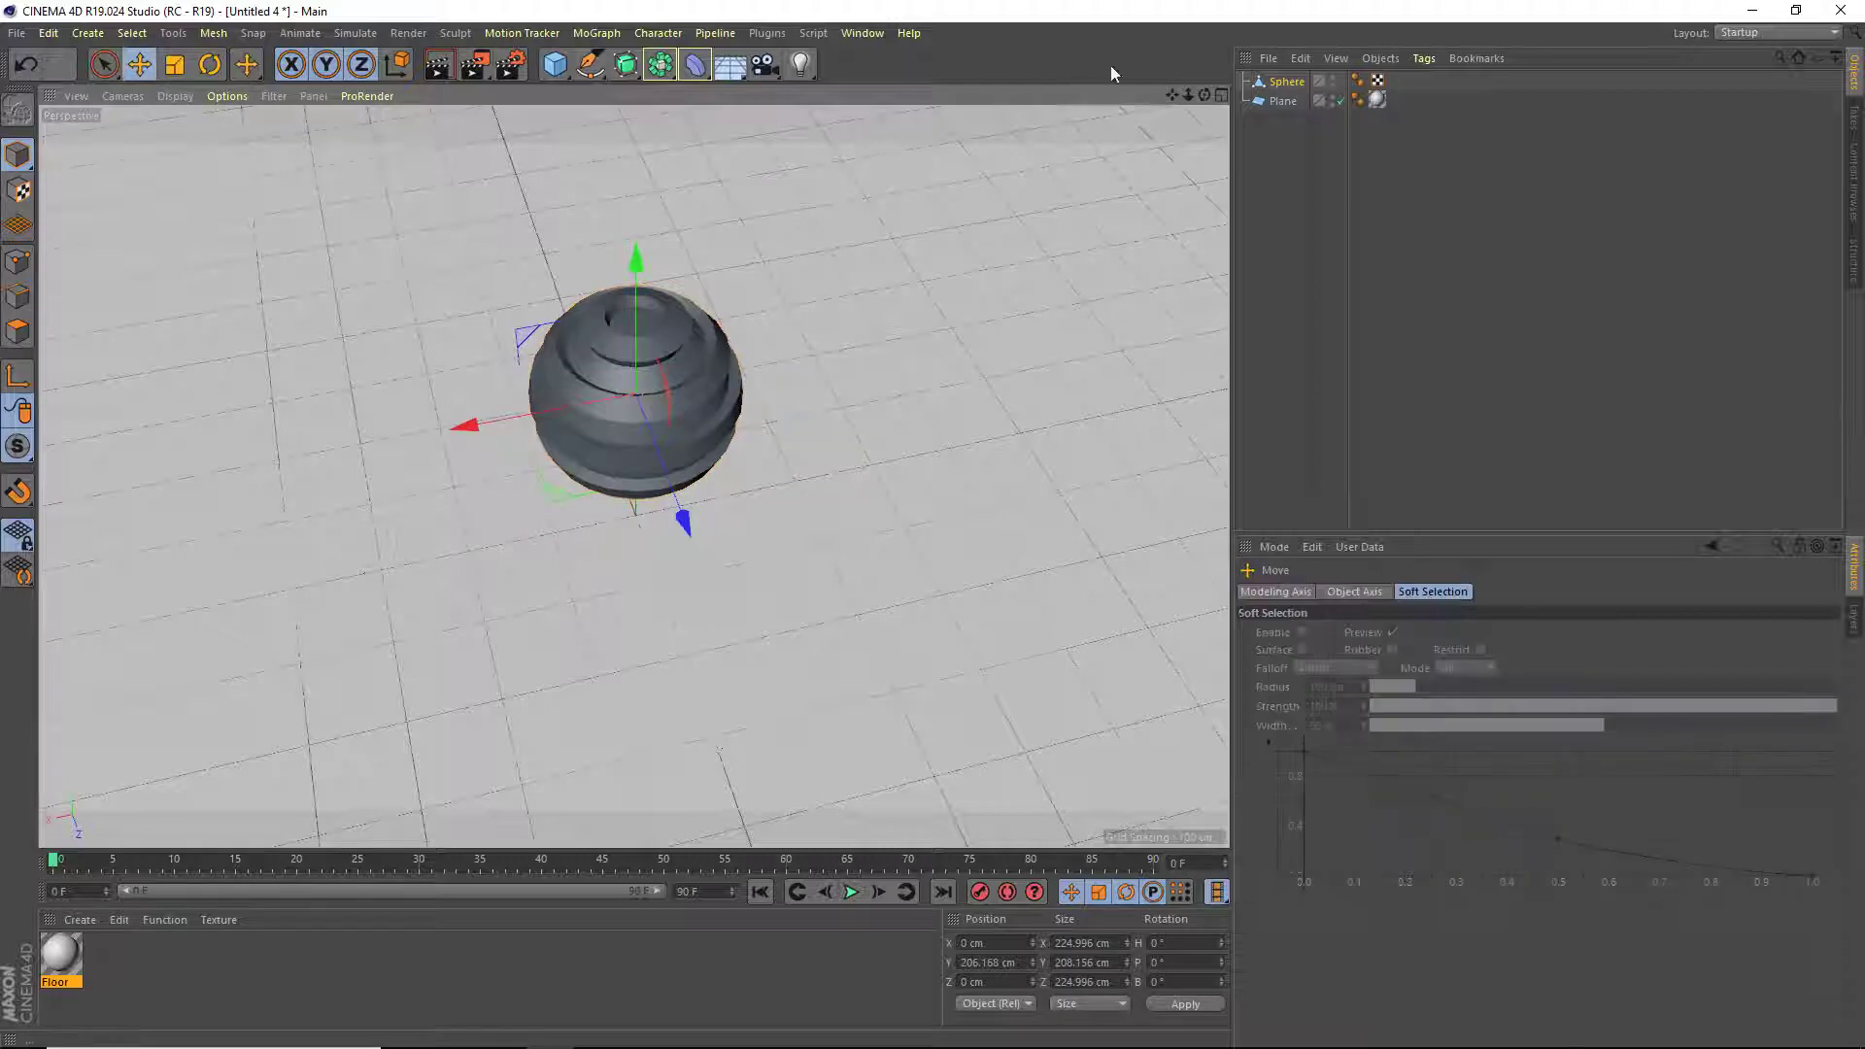
mouse_move(1202, 97)
mouse_down()
mouse_move(1200, 77)
mouse_move(1192, 96)
mouse_up()
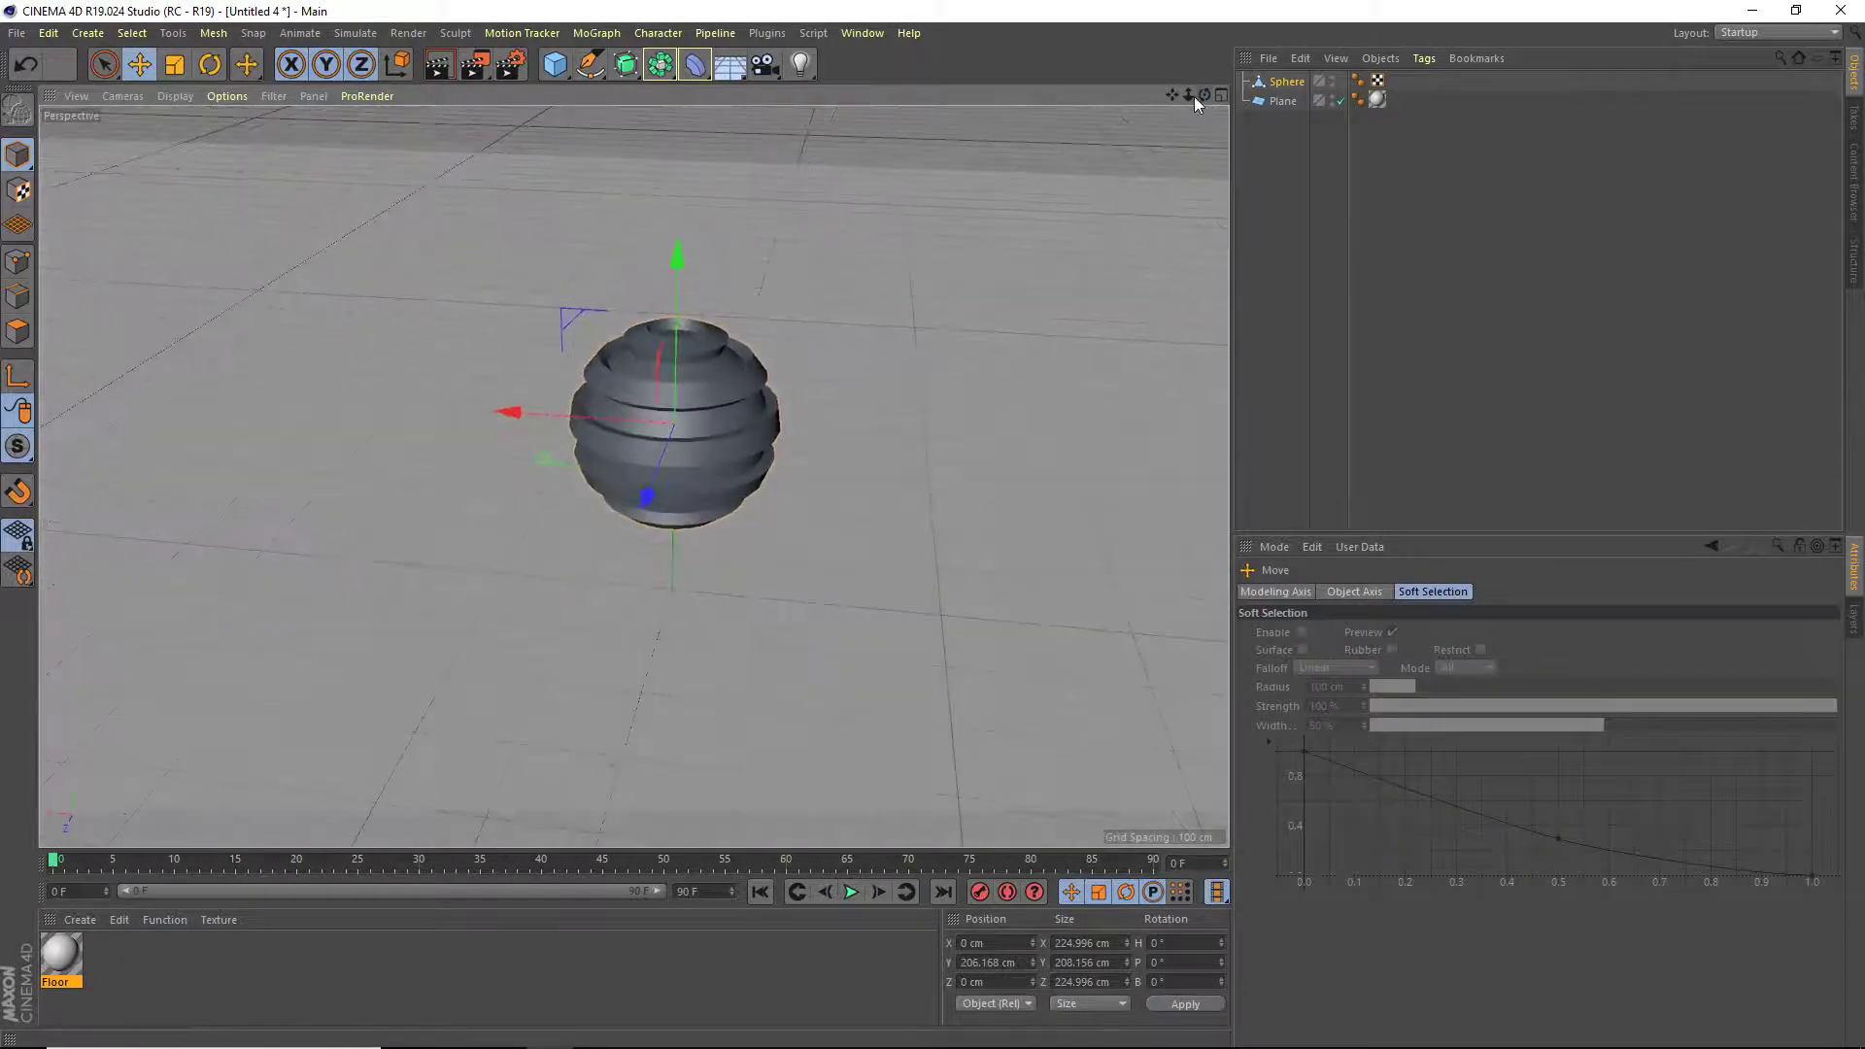
key(r)
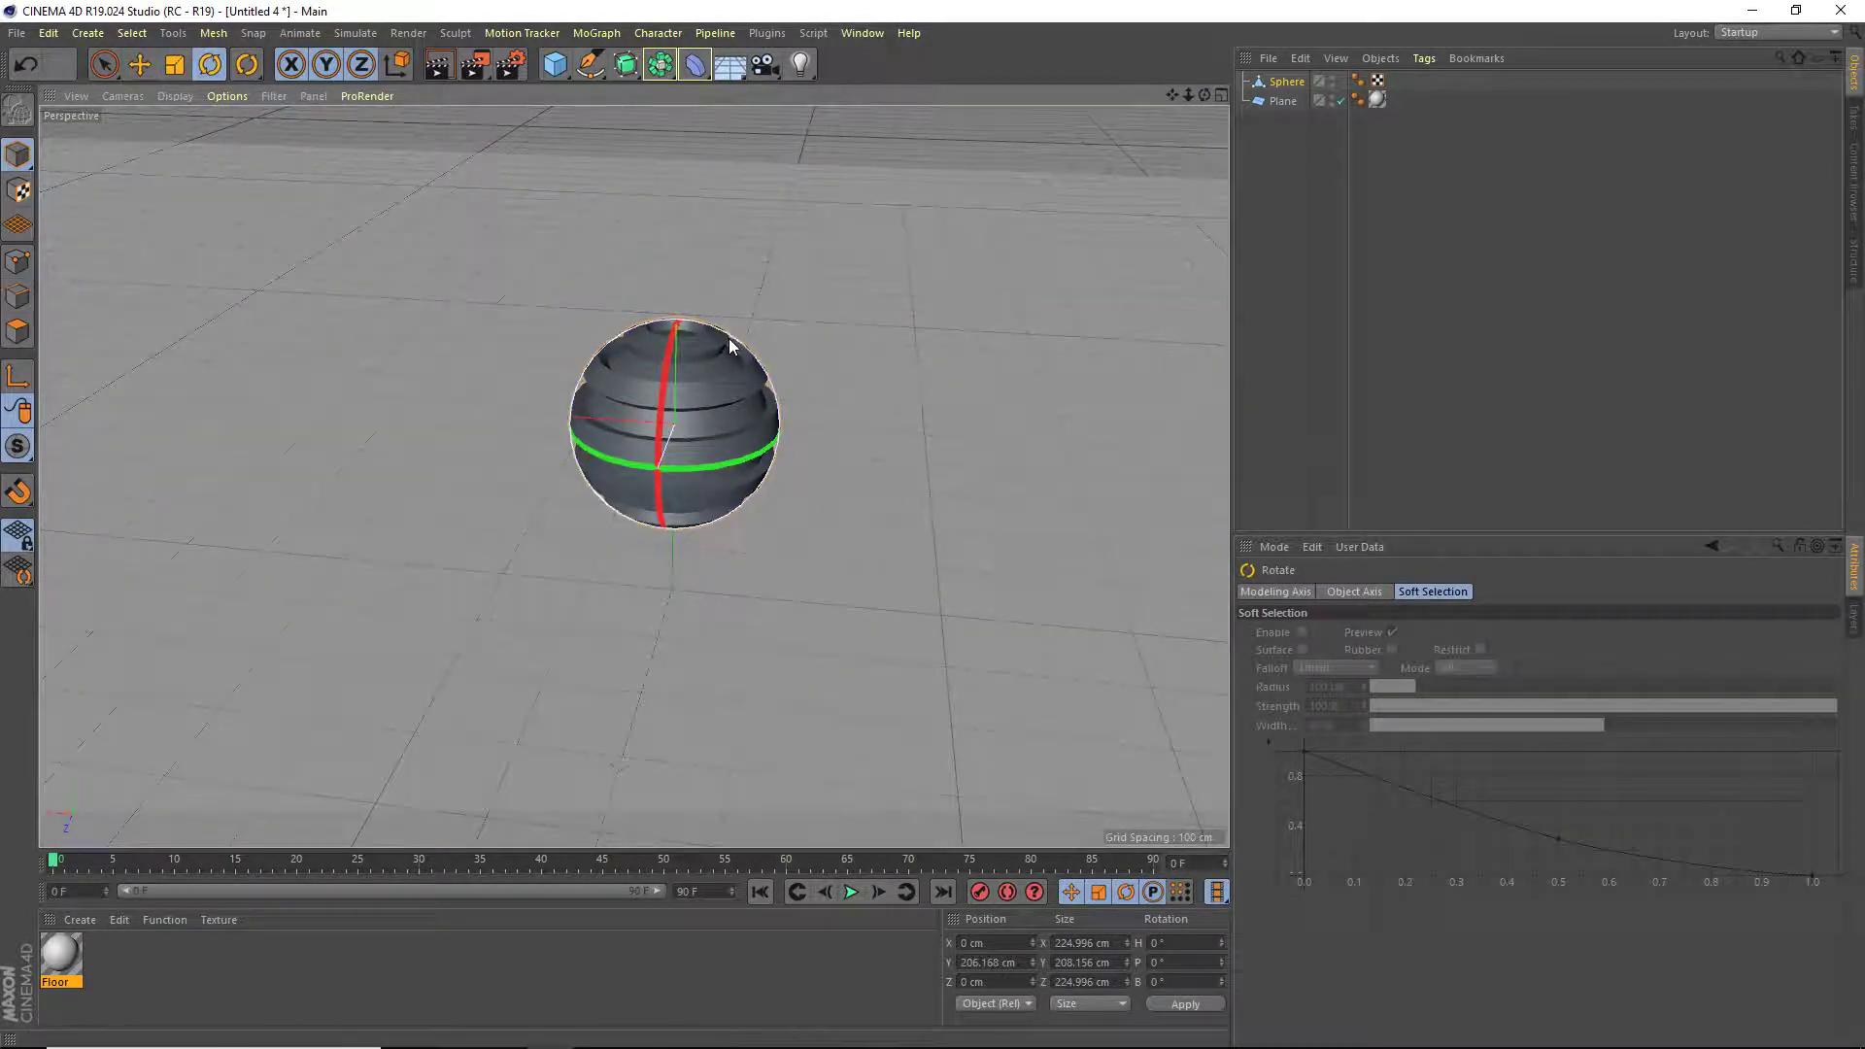
drag(728, 338, 801, 393)
mouse_move(1203, 95)
mouse_down()
mouse_move(1203, 36)
mouse_move(1203, 93)
mouse_up()
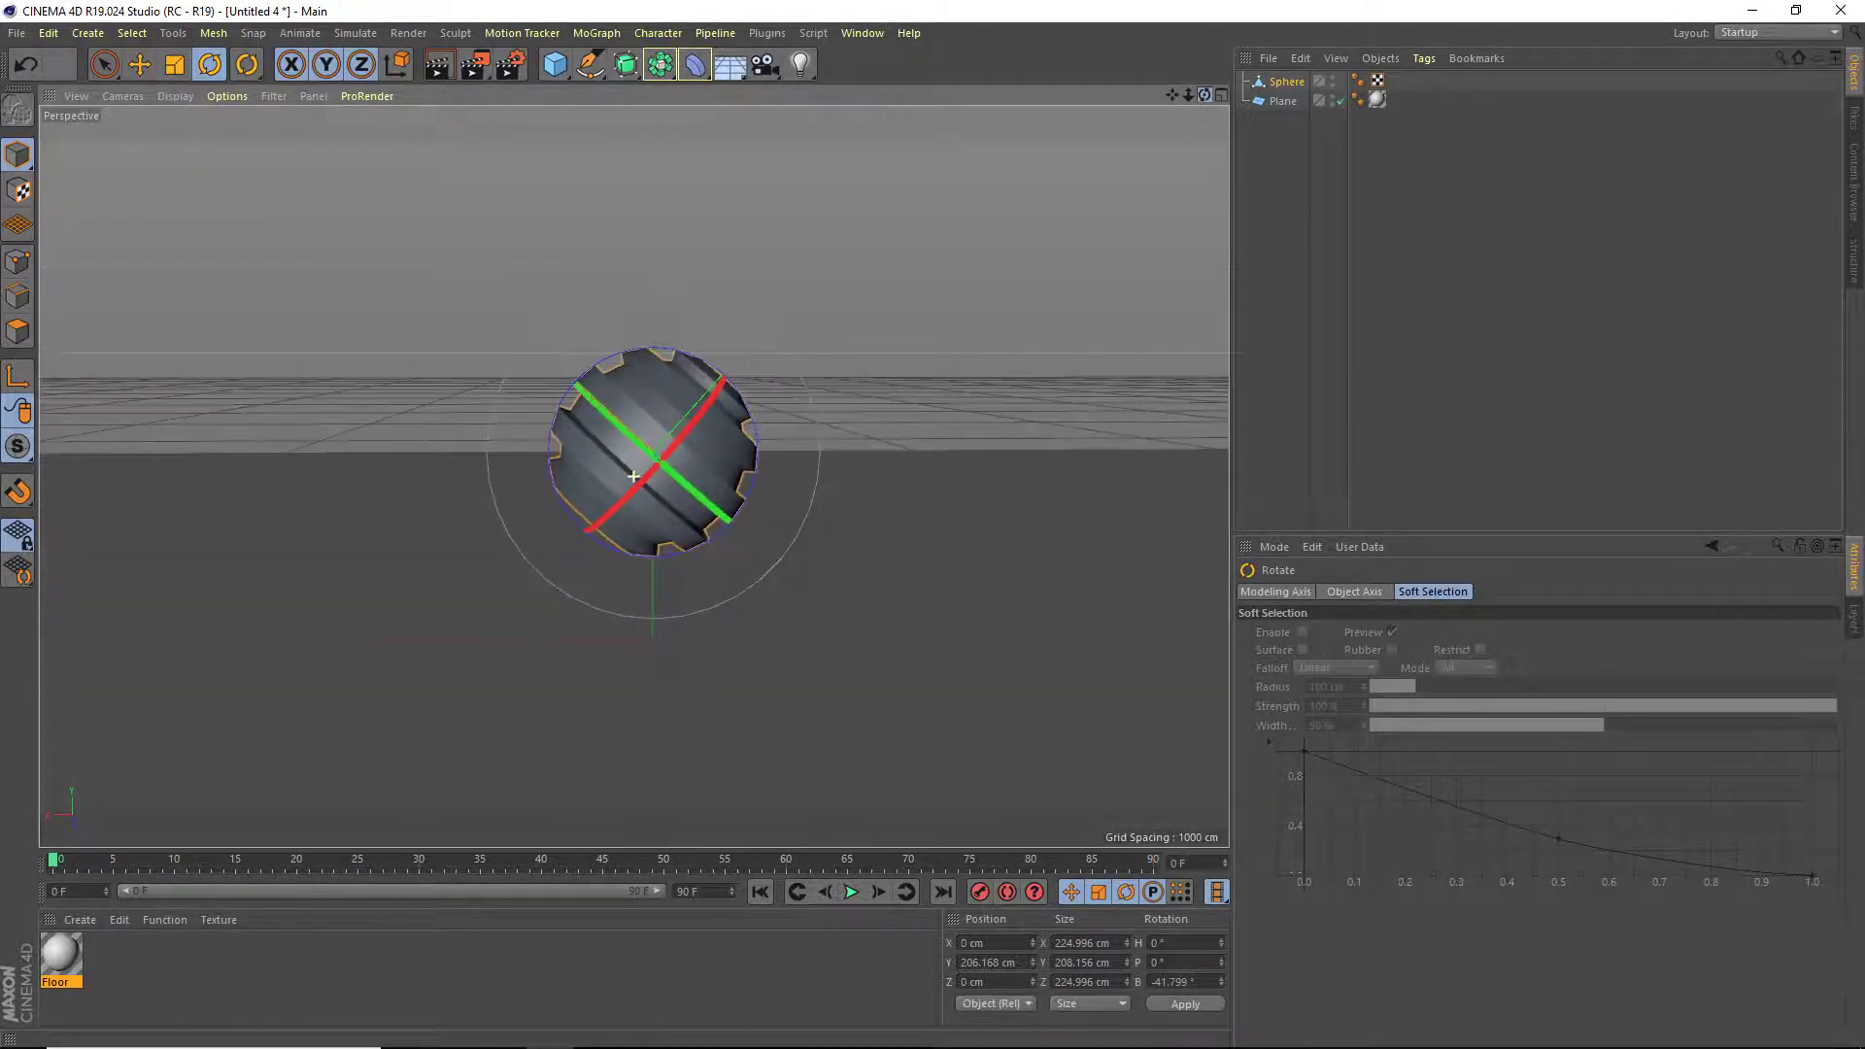
click(146, 65)
drag(646, 309, 688, 303)
Add a light and place it above and beside the sphere, at about X -204 cm, Y 413 cm.
drag(799, 64, 853, 89)
drag(538, 549, 730, 153)
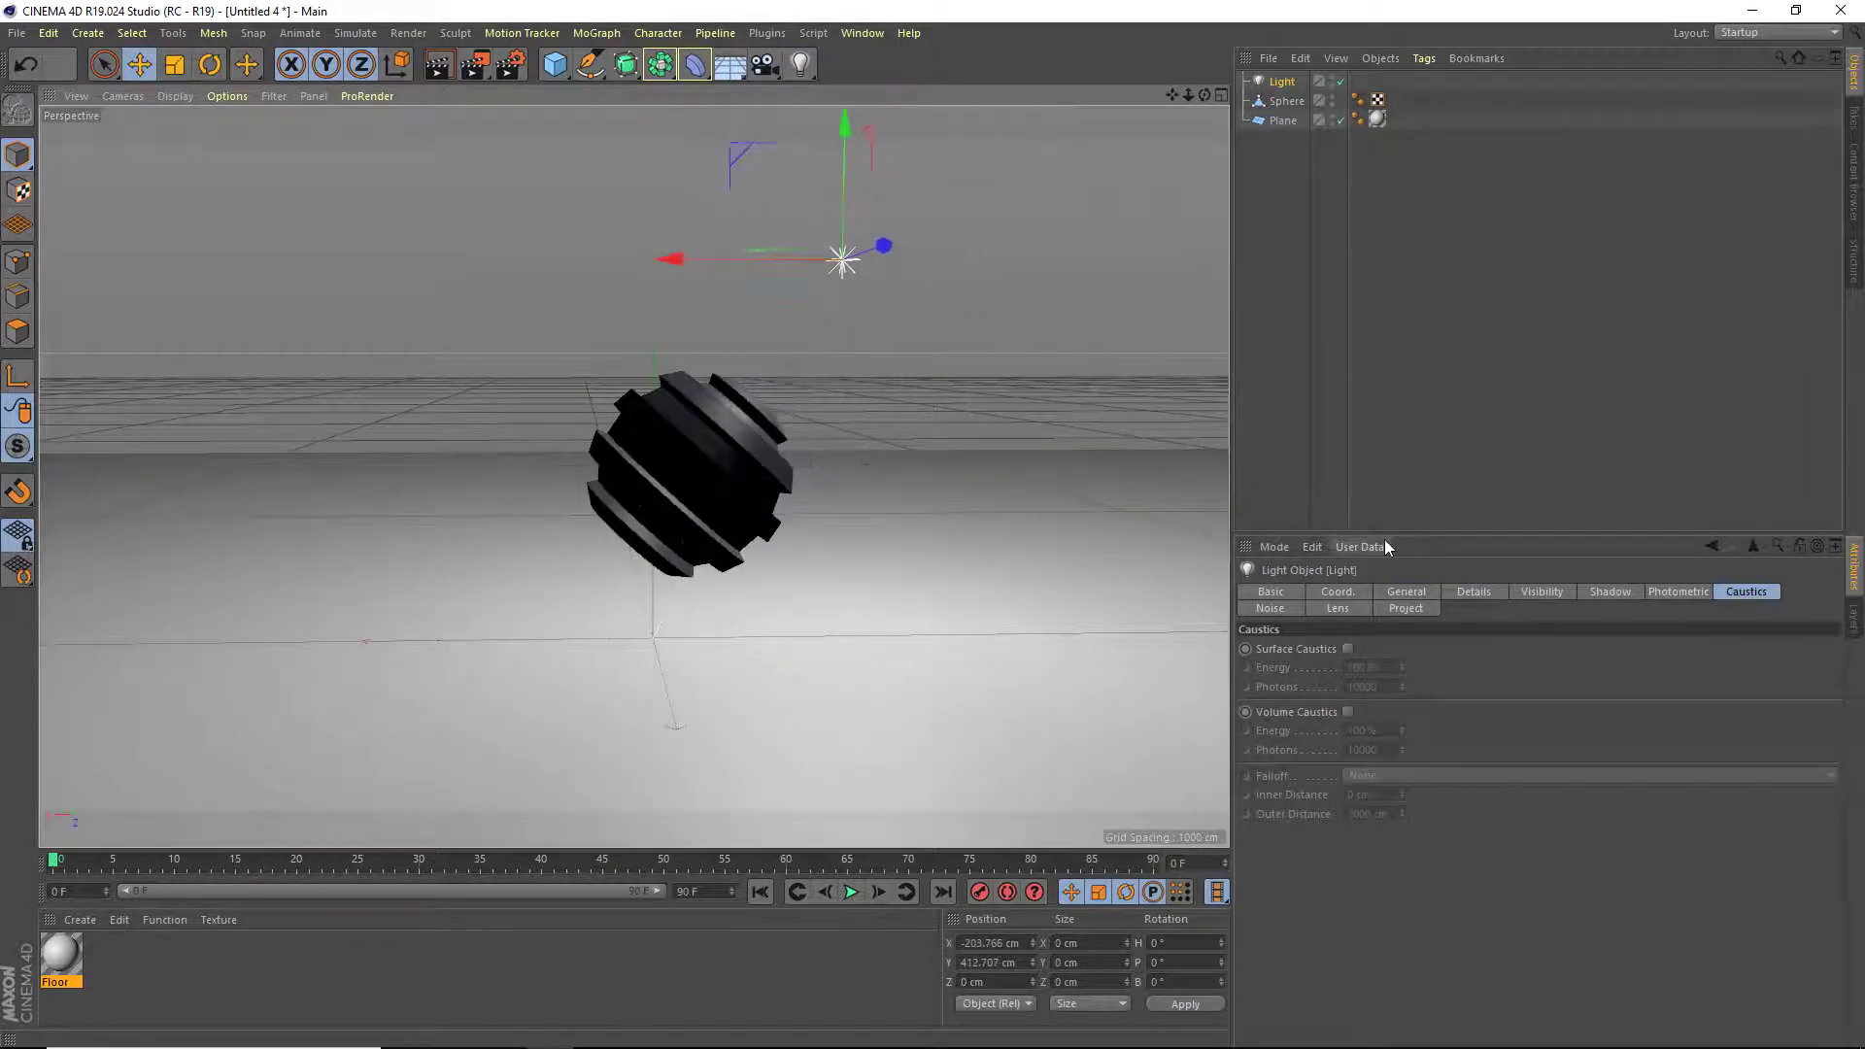
Enable surface caustics on the light.
click(1282, 594)
click(1338, 594)
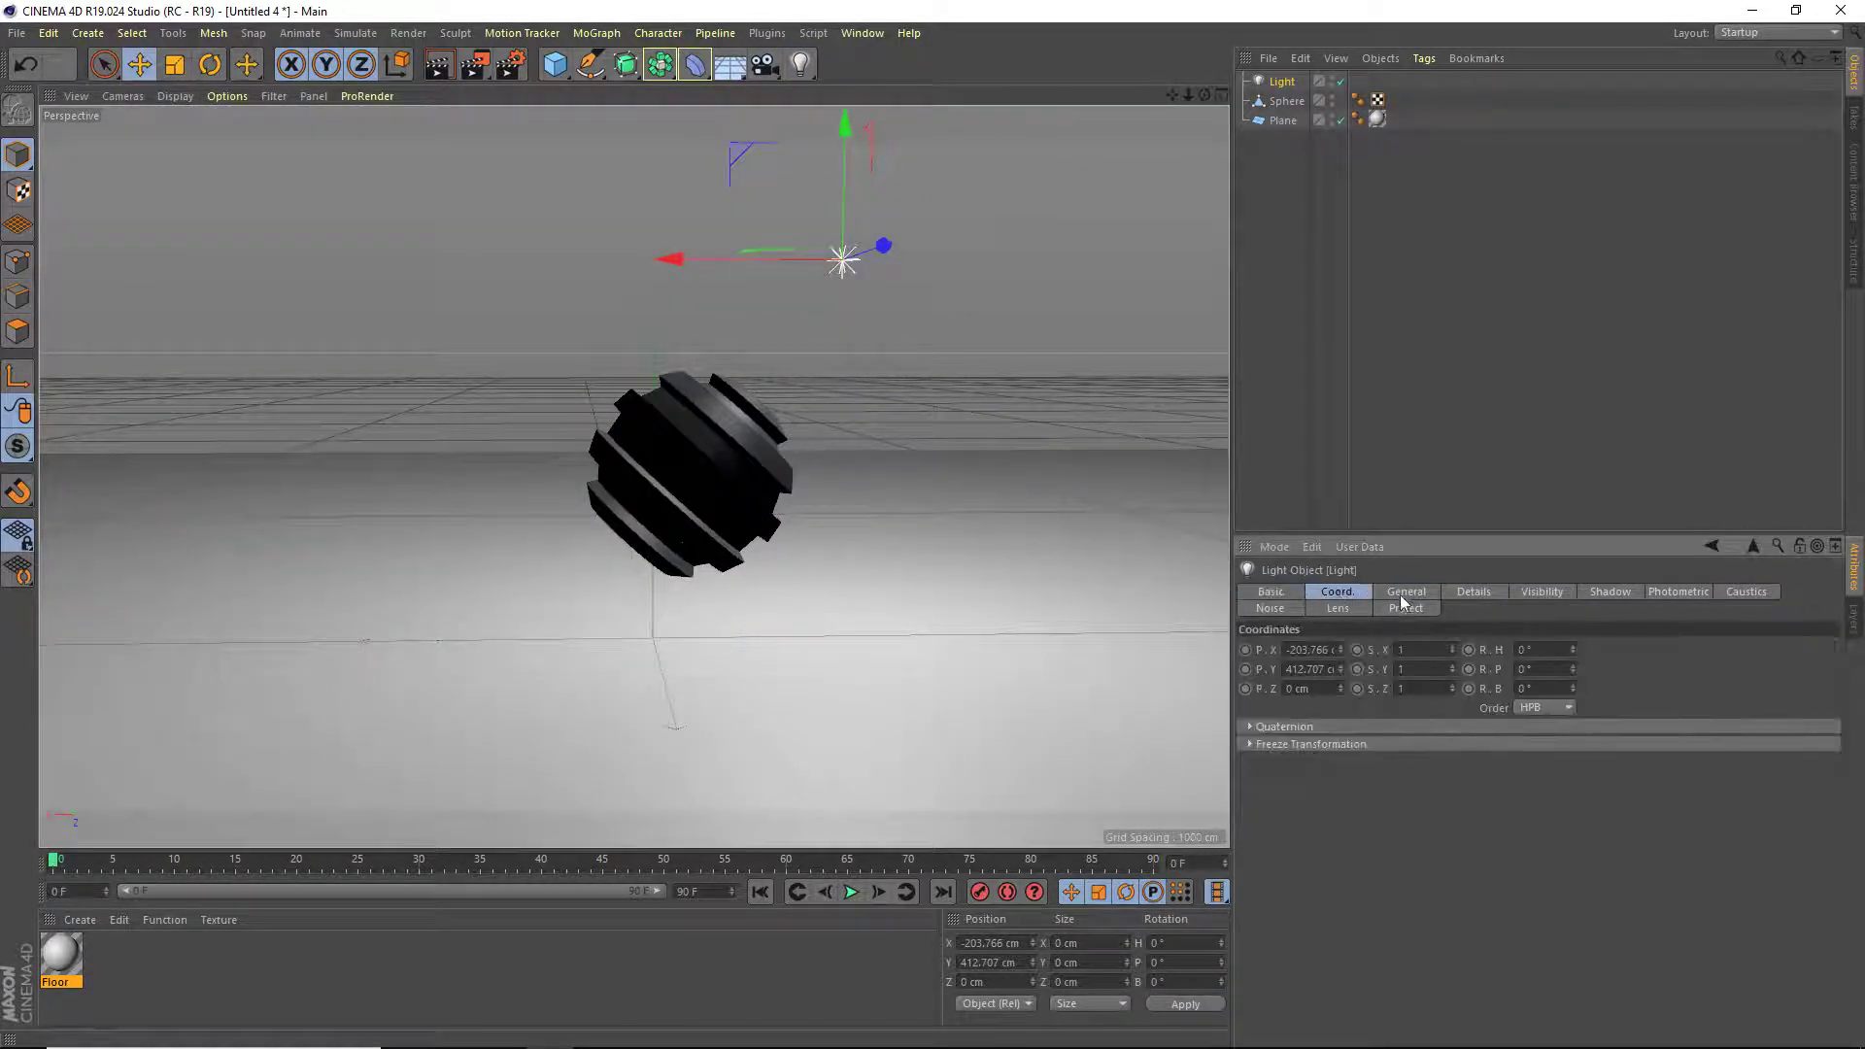
click(1407, 594)
click(1474, 594)
click(1541, 594)
click(1603, 595)
click(1675, 593)
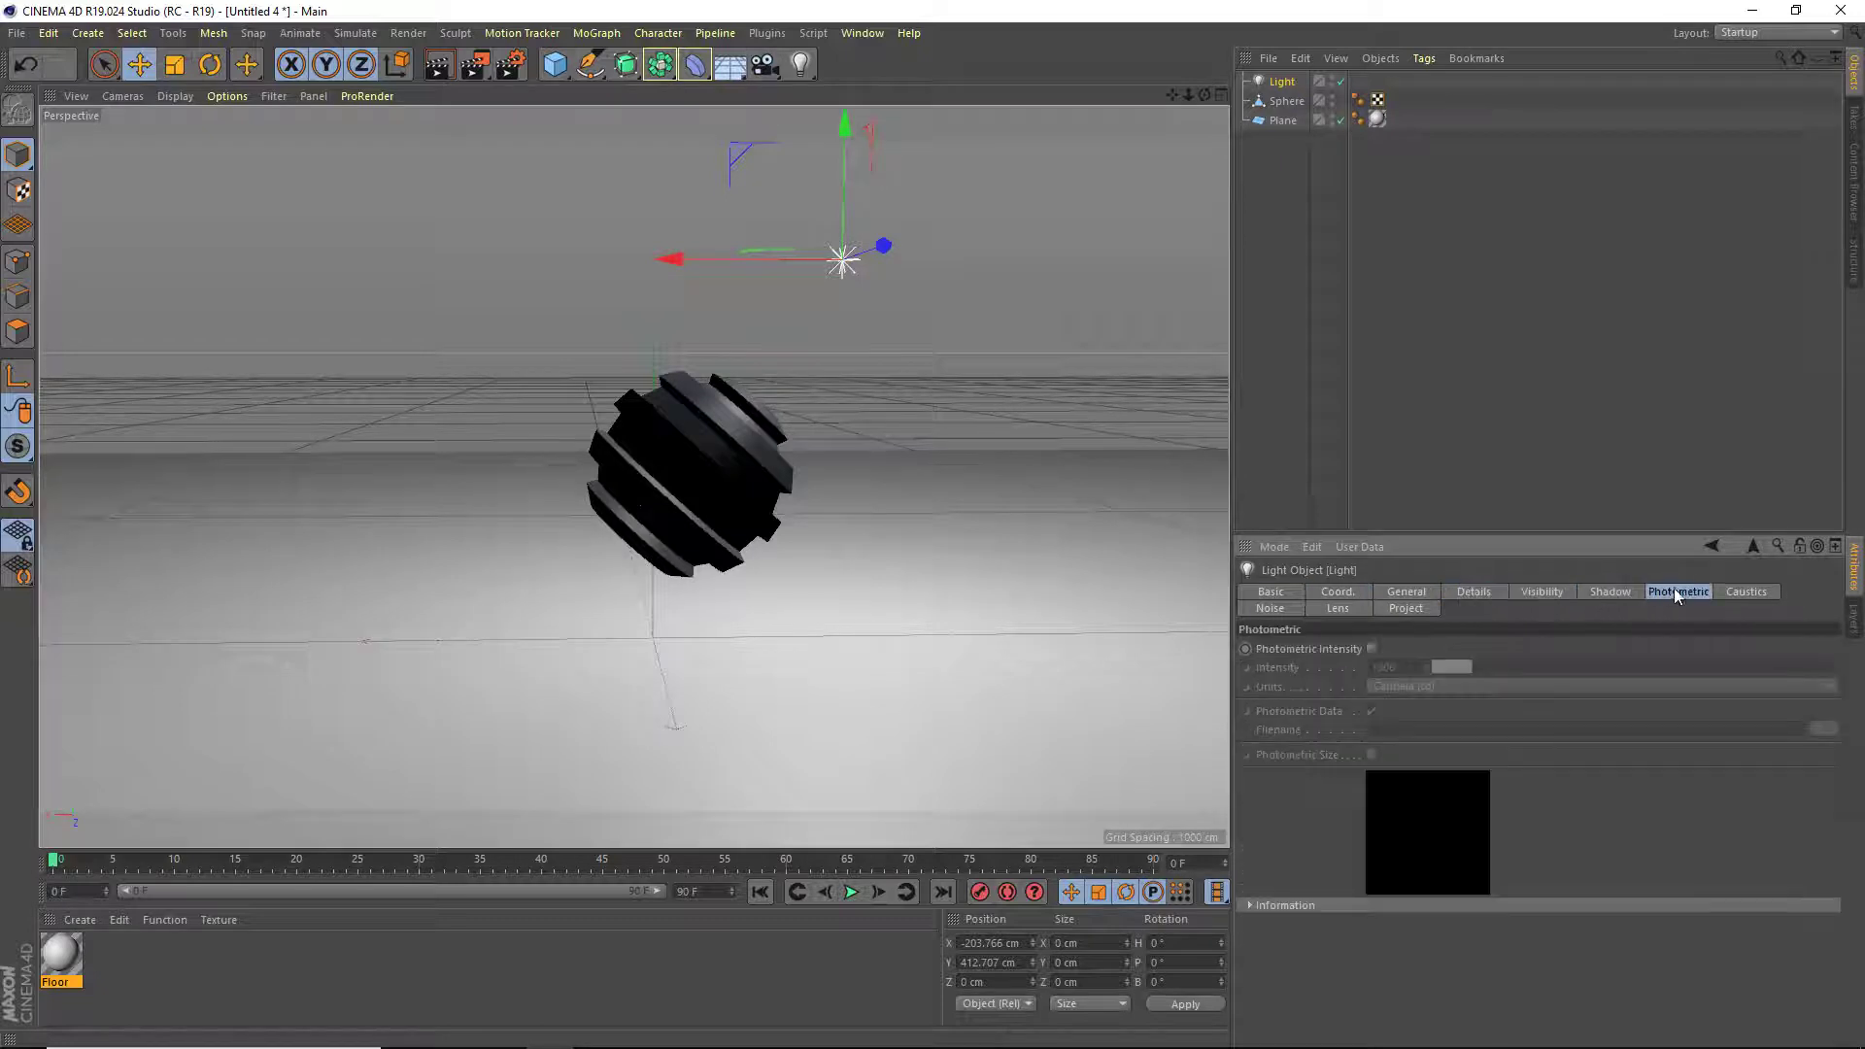
click(1752, 594)
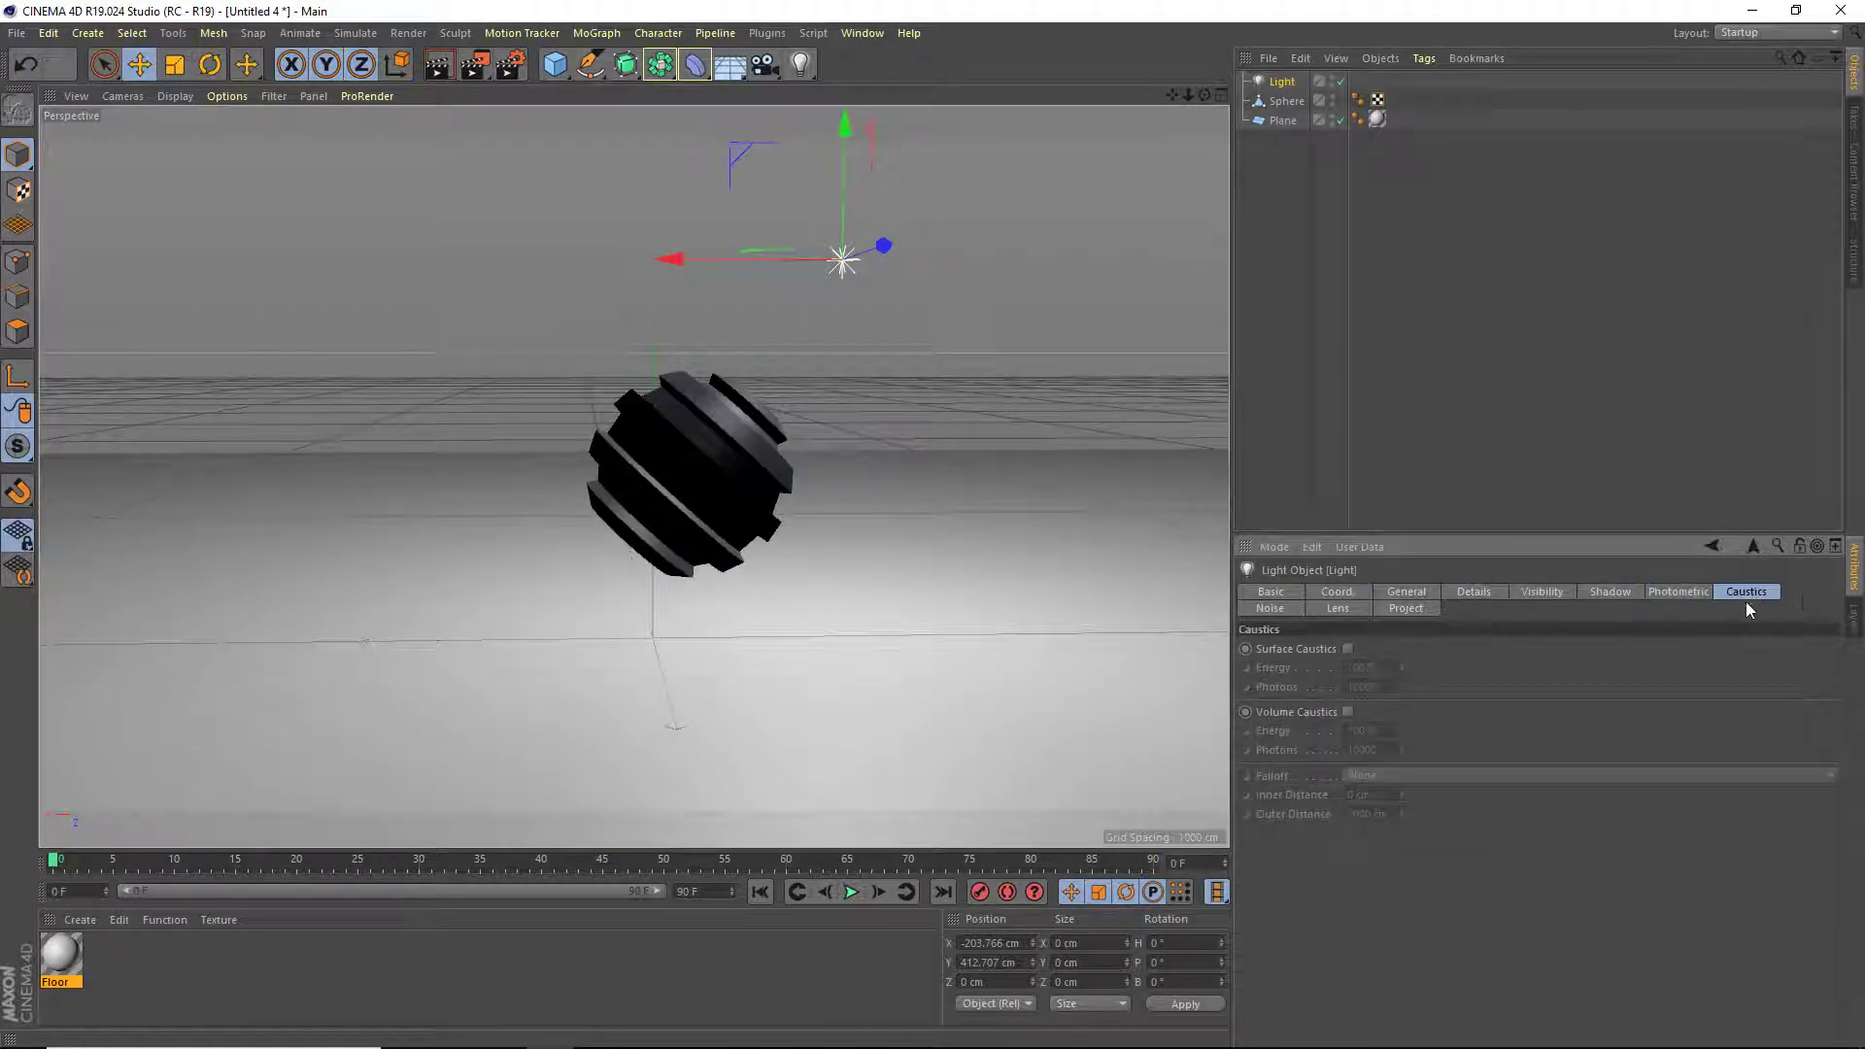
click(1345, 648)
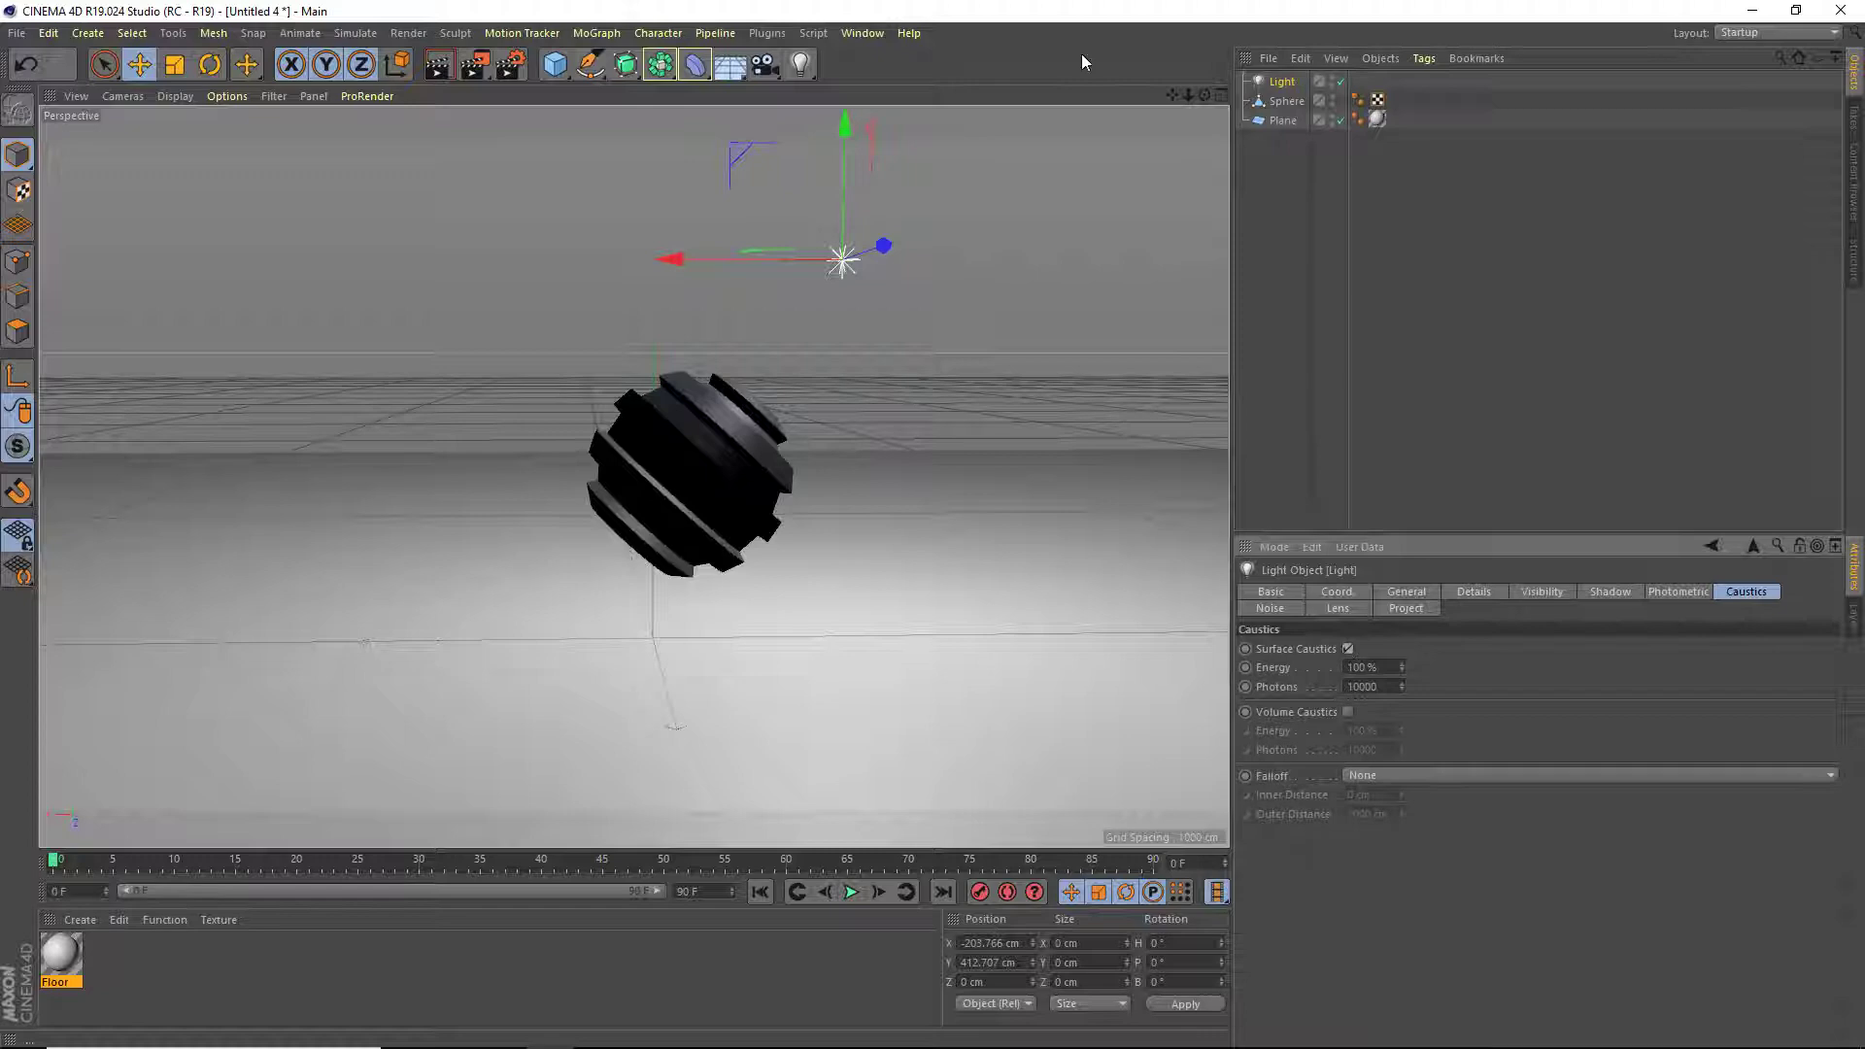
Create a new material and name it Glass.
drag(1205, 94, 1136, 175)
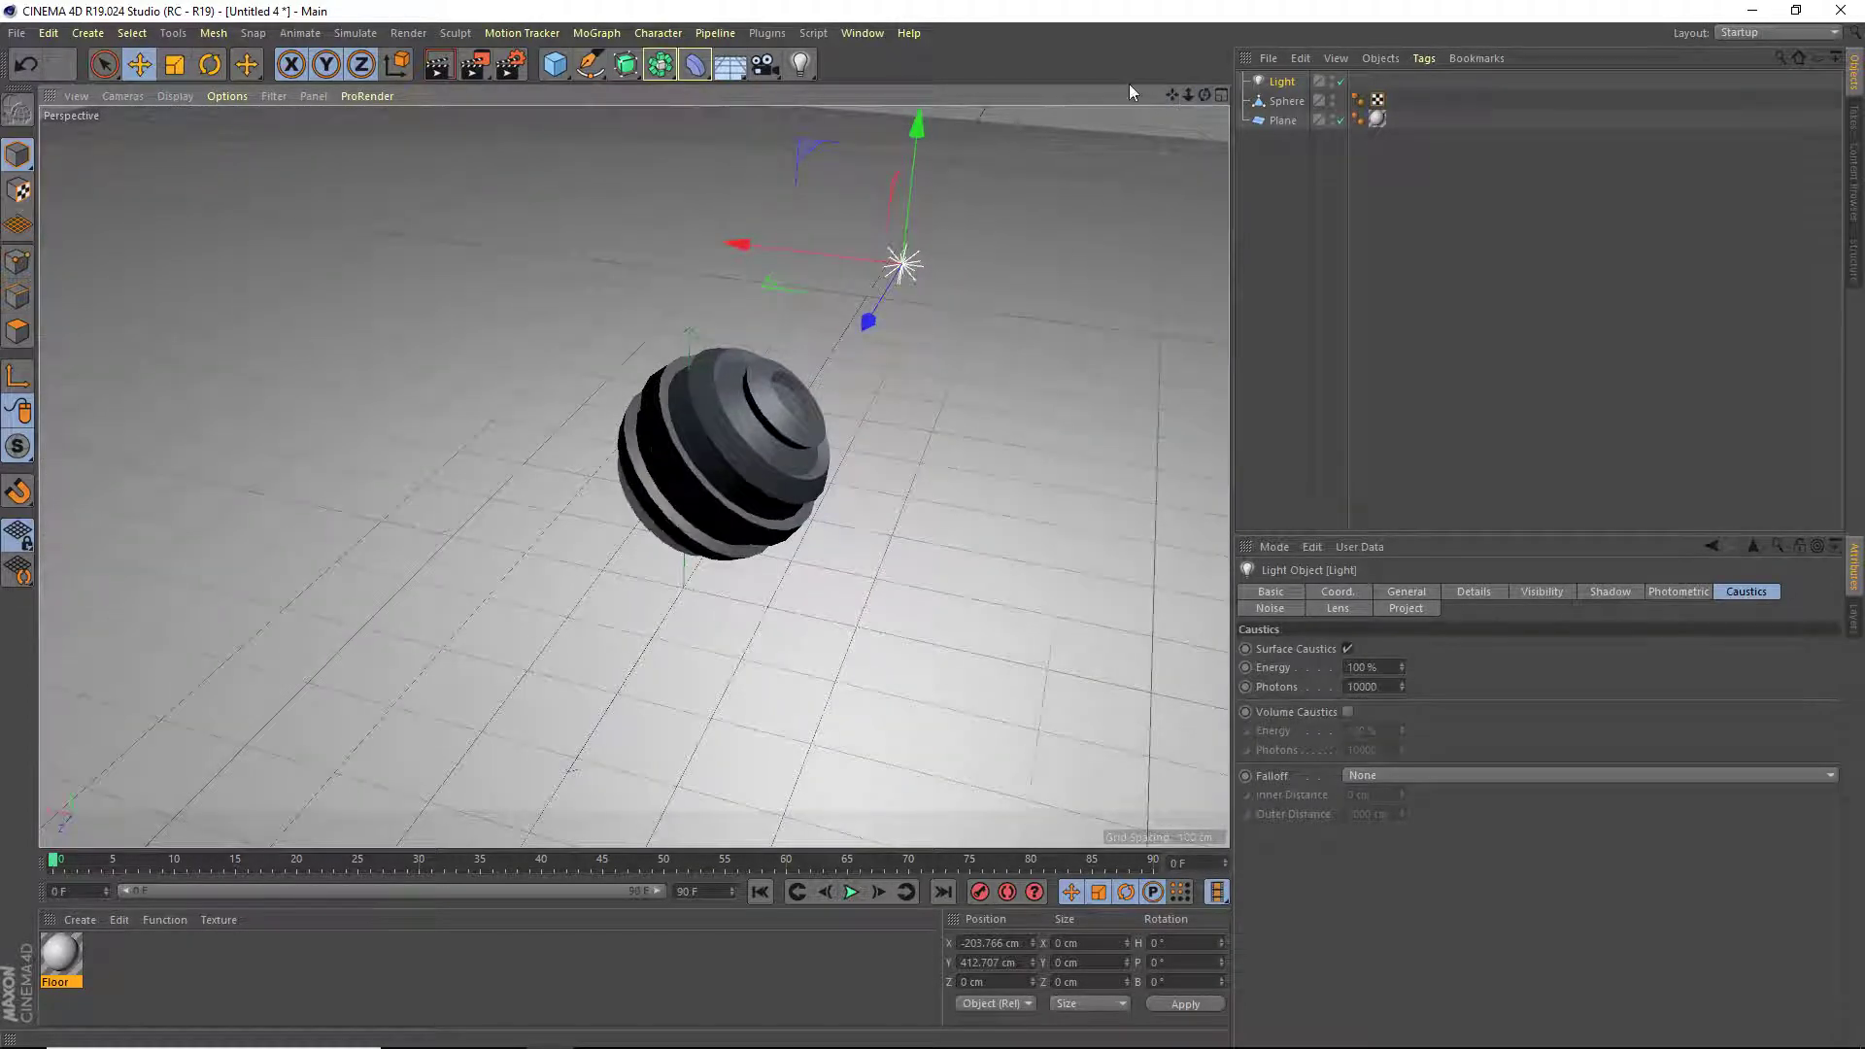
drag(1170, 94, 1114, 86)
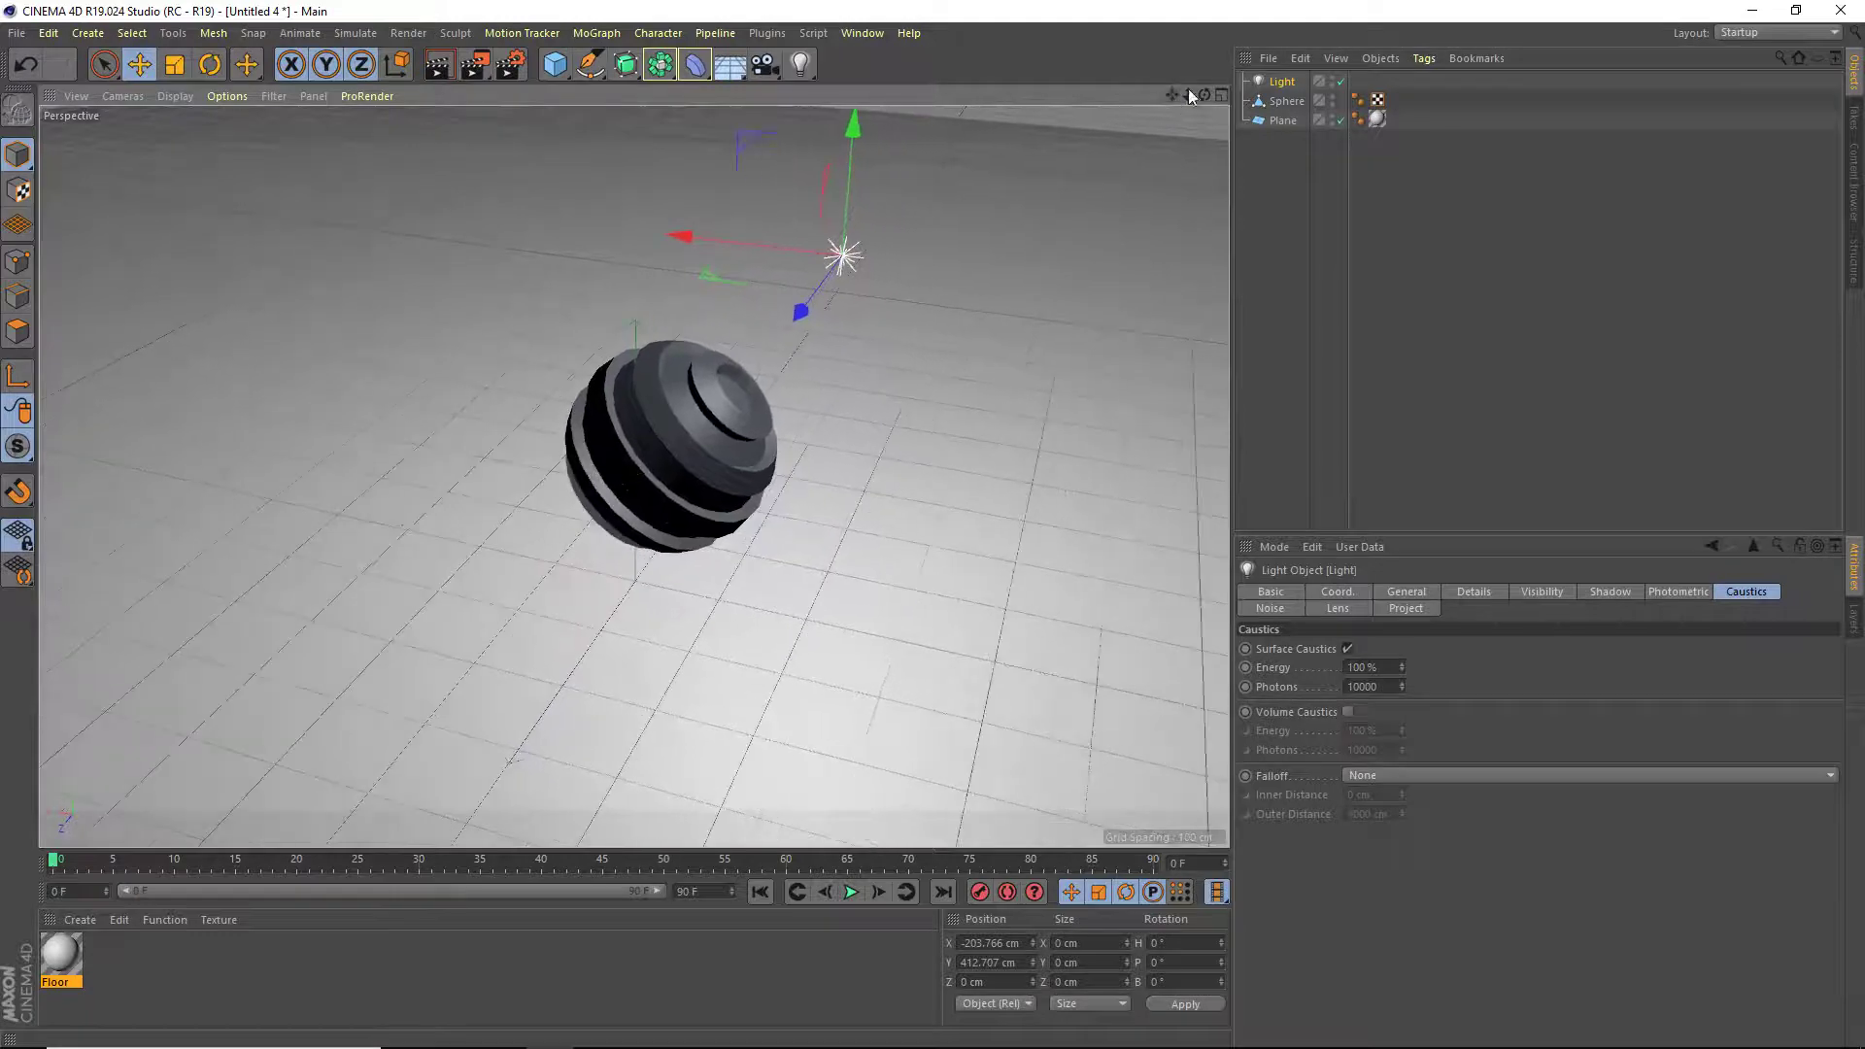
double_click(118, 960)
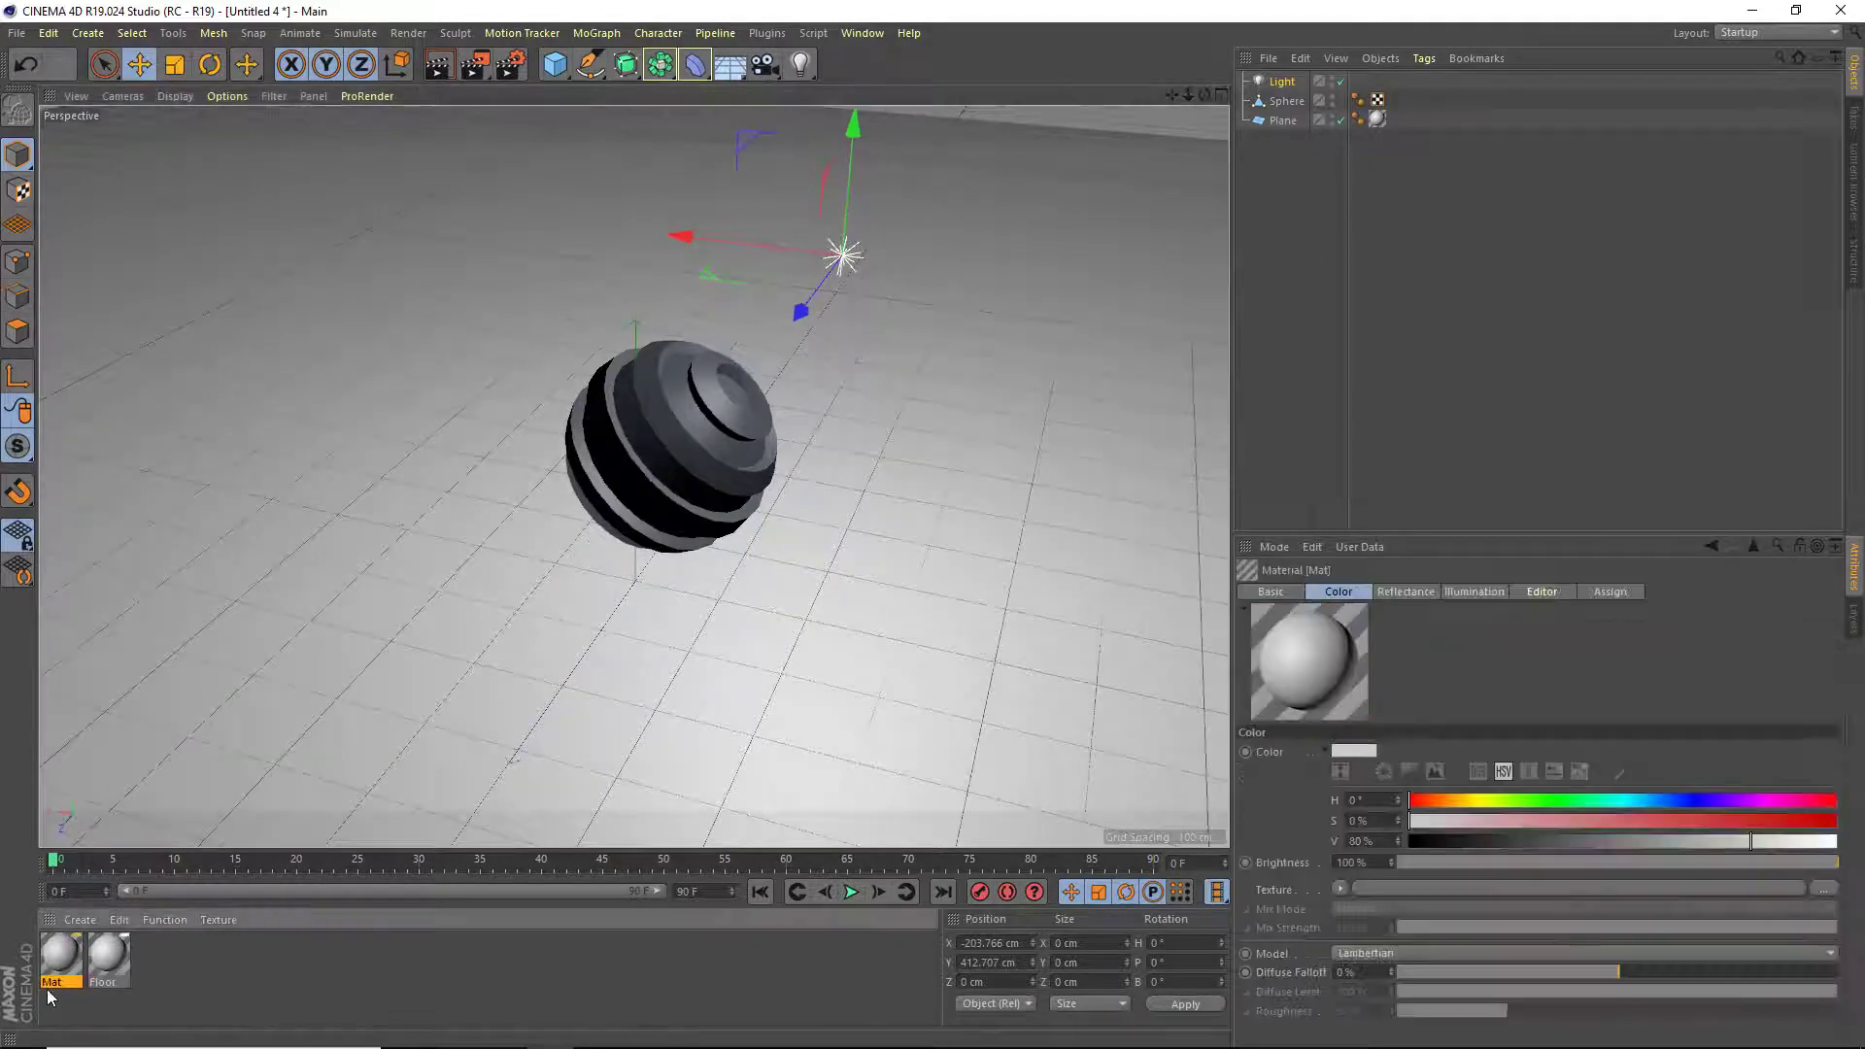
double_click(53, 982)
text(Gla)
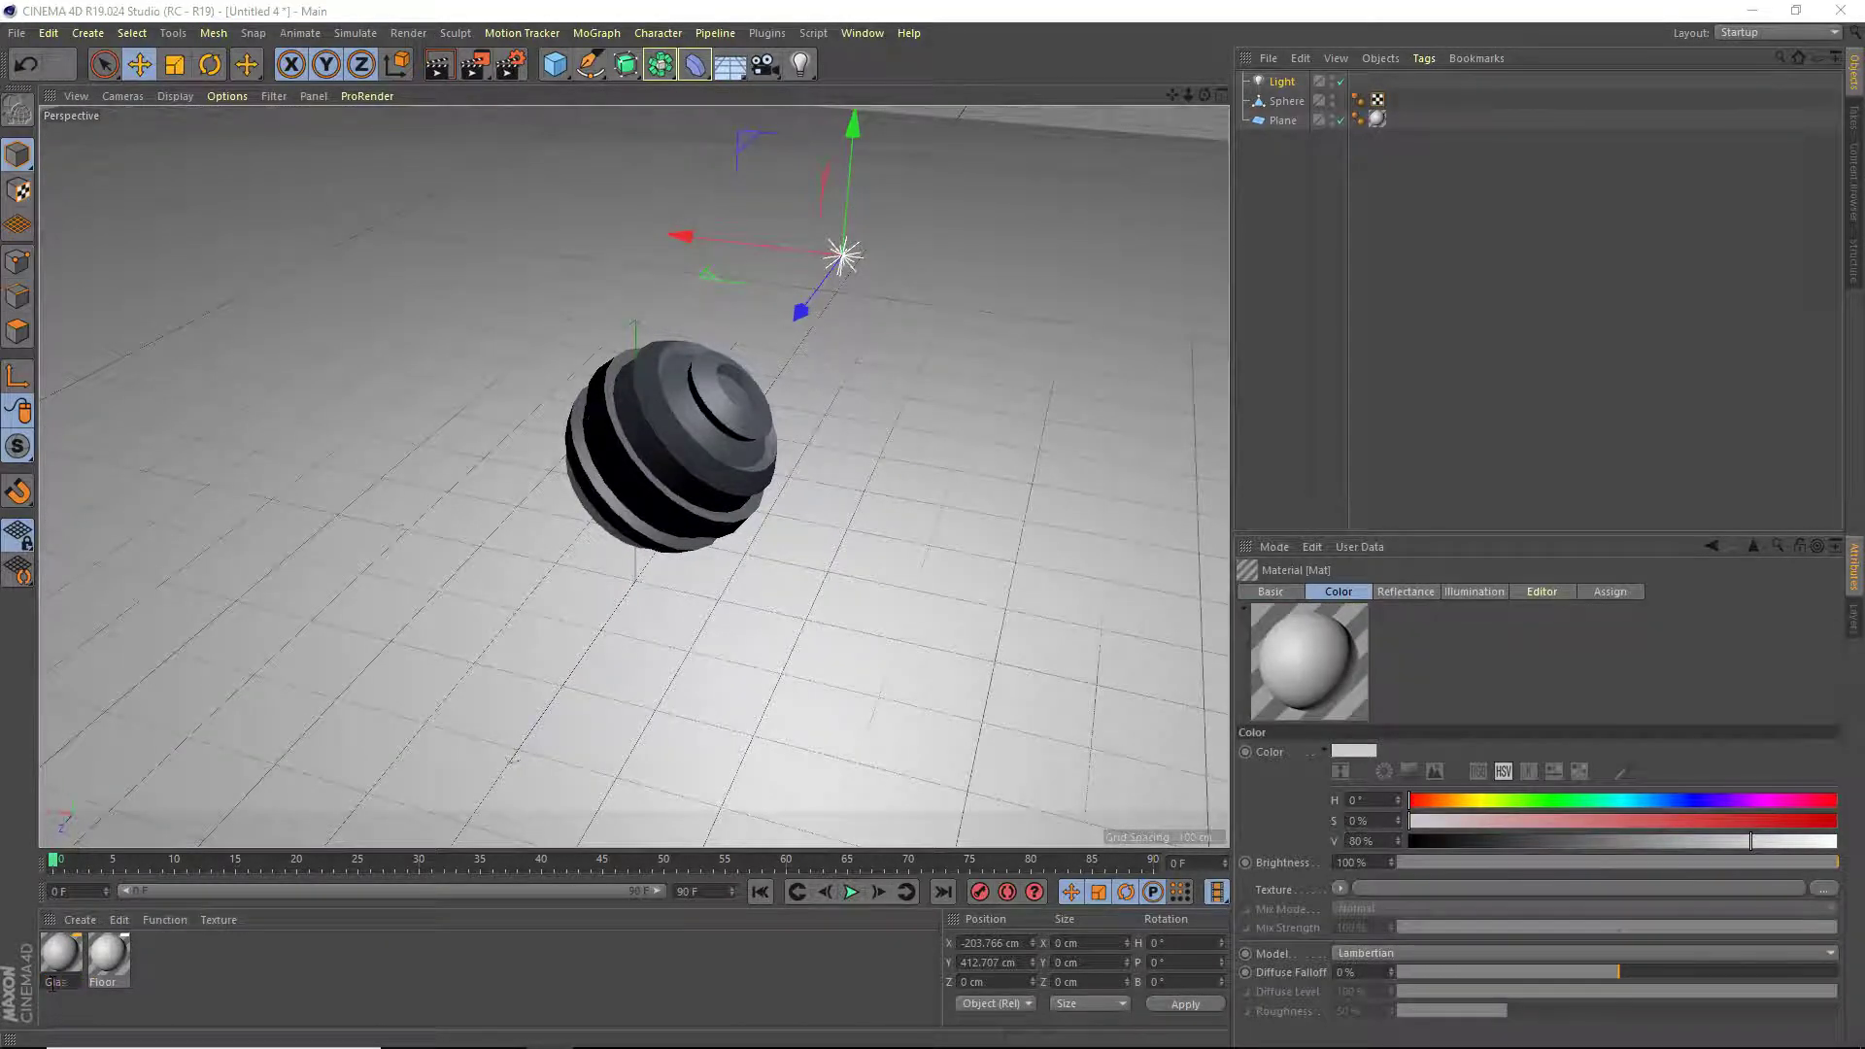
text(ss)
key(Return)
Turn off the Glass material's Color channel and enable Transparency with a refraction of 1.6.
double_click(60, 952)
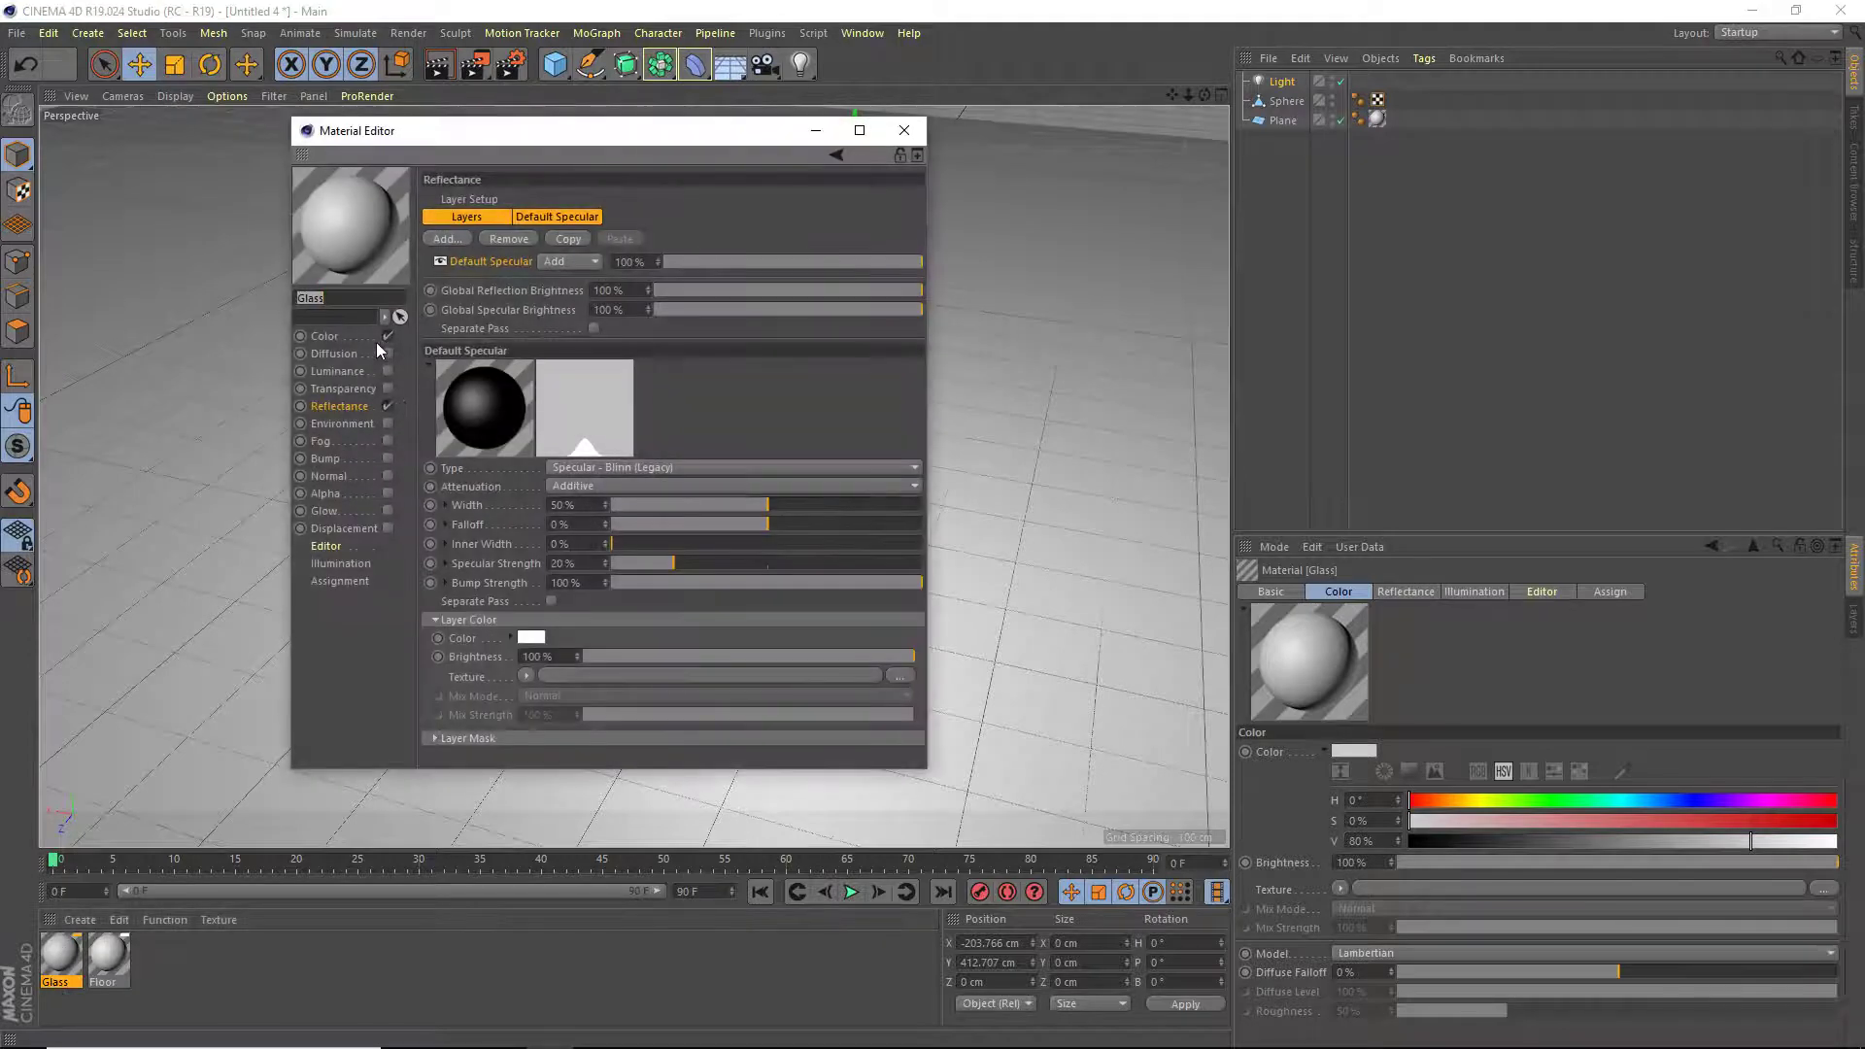
click(387, 336)
click(382, 388)
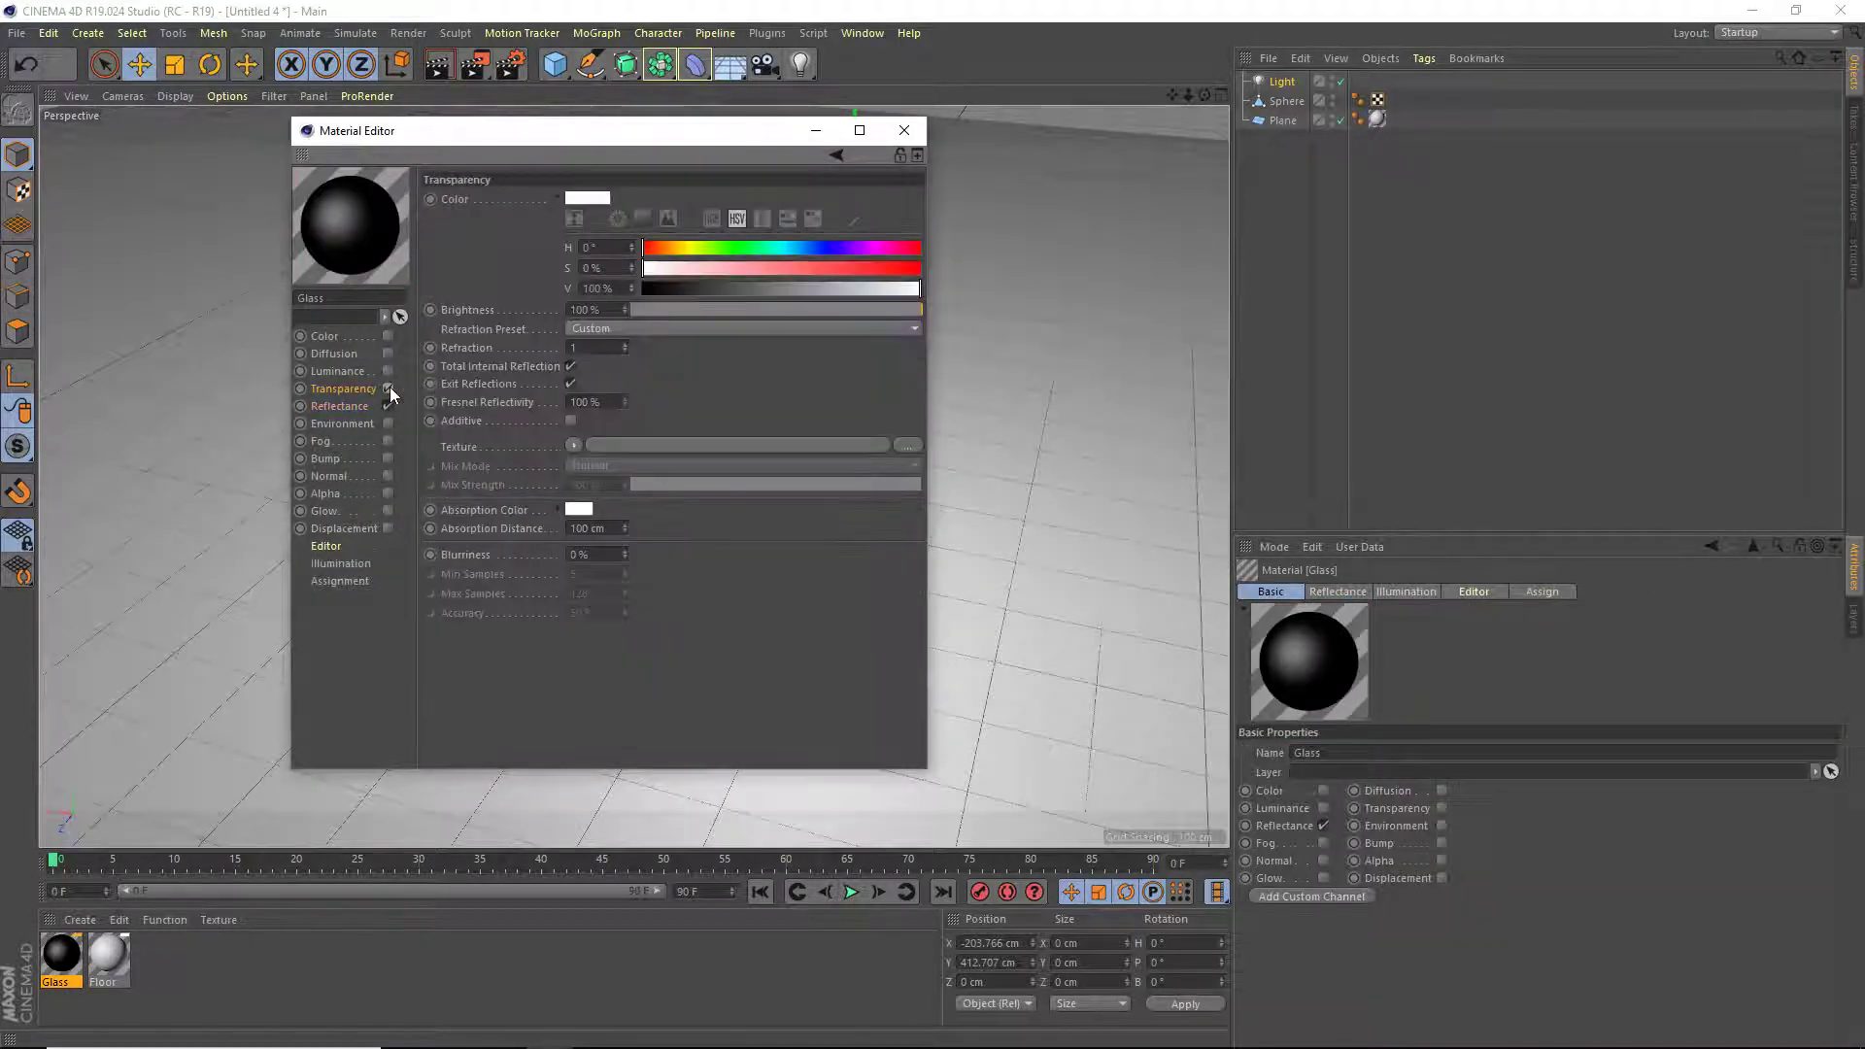
click(388, 389)
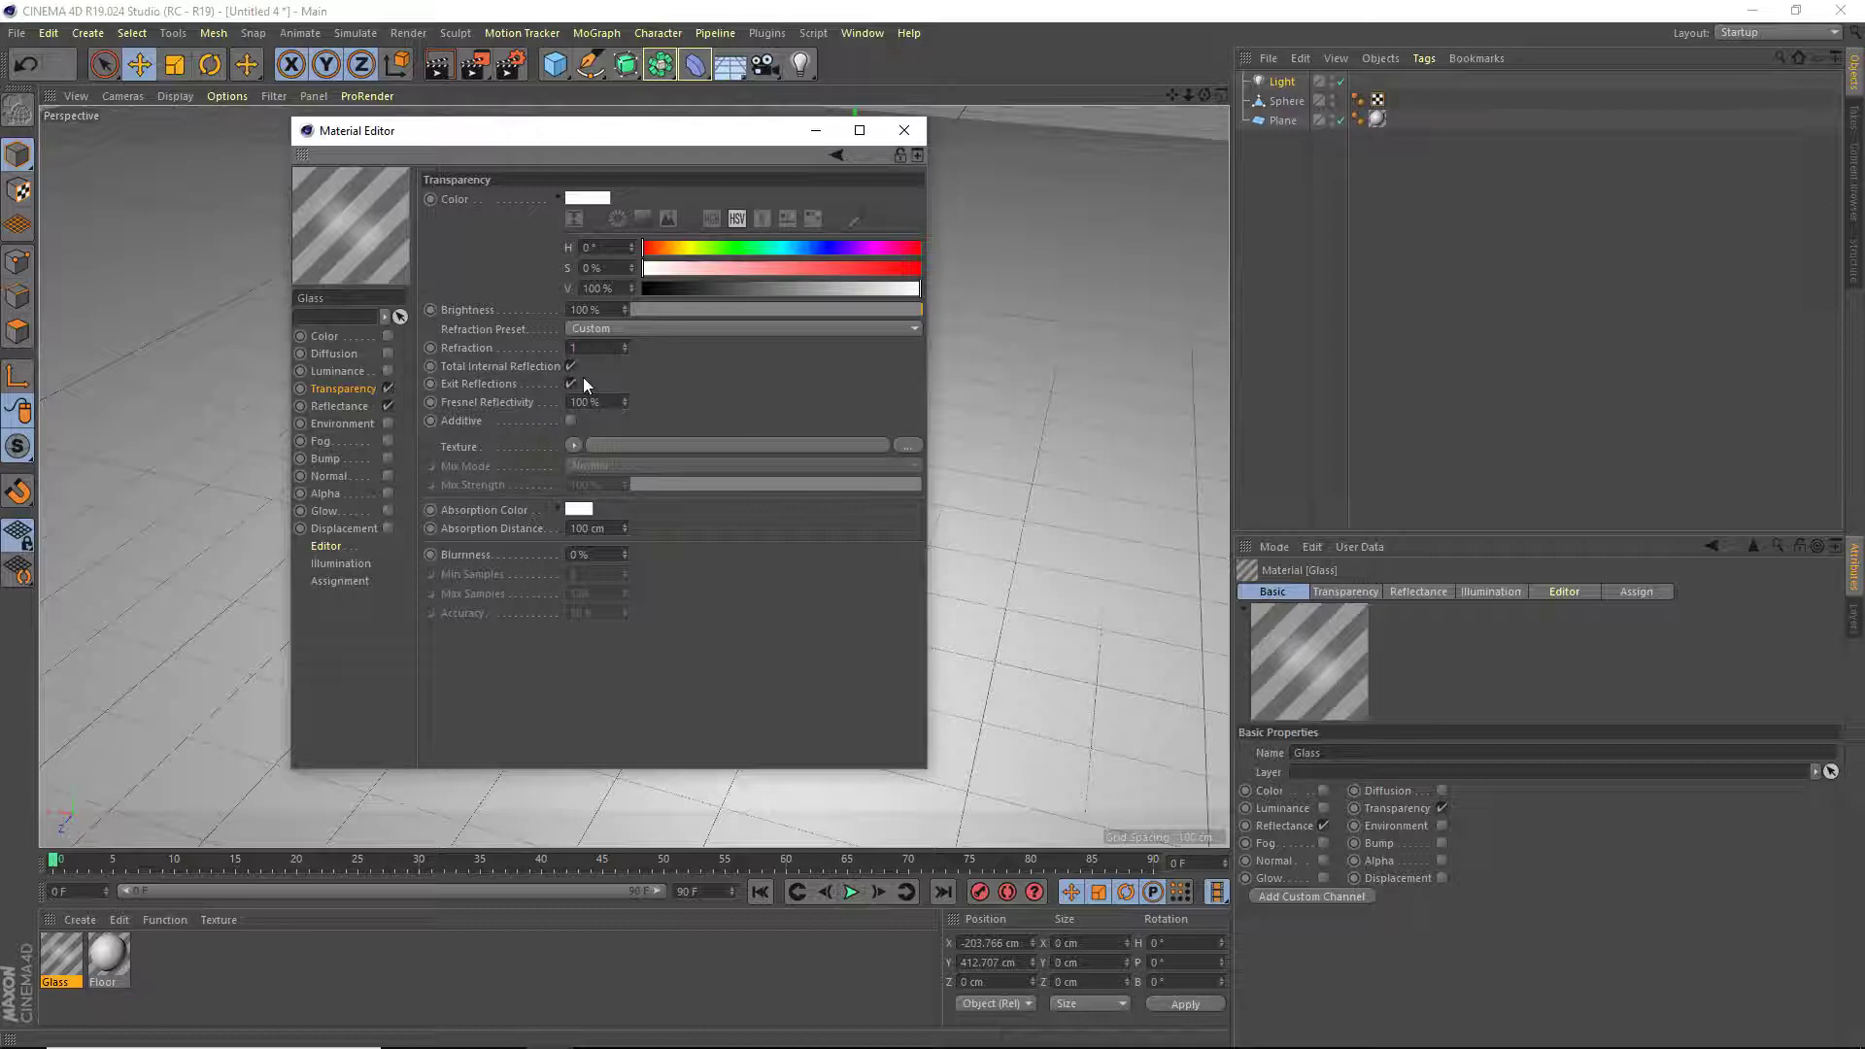
text(.6)
key(Return)
Set the Glass material's default specular reflectance to a width of 12% and a specular strength of 90%.
click(342, 406)
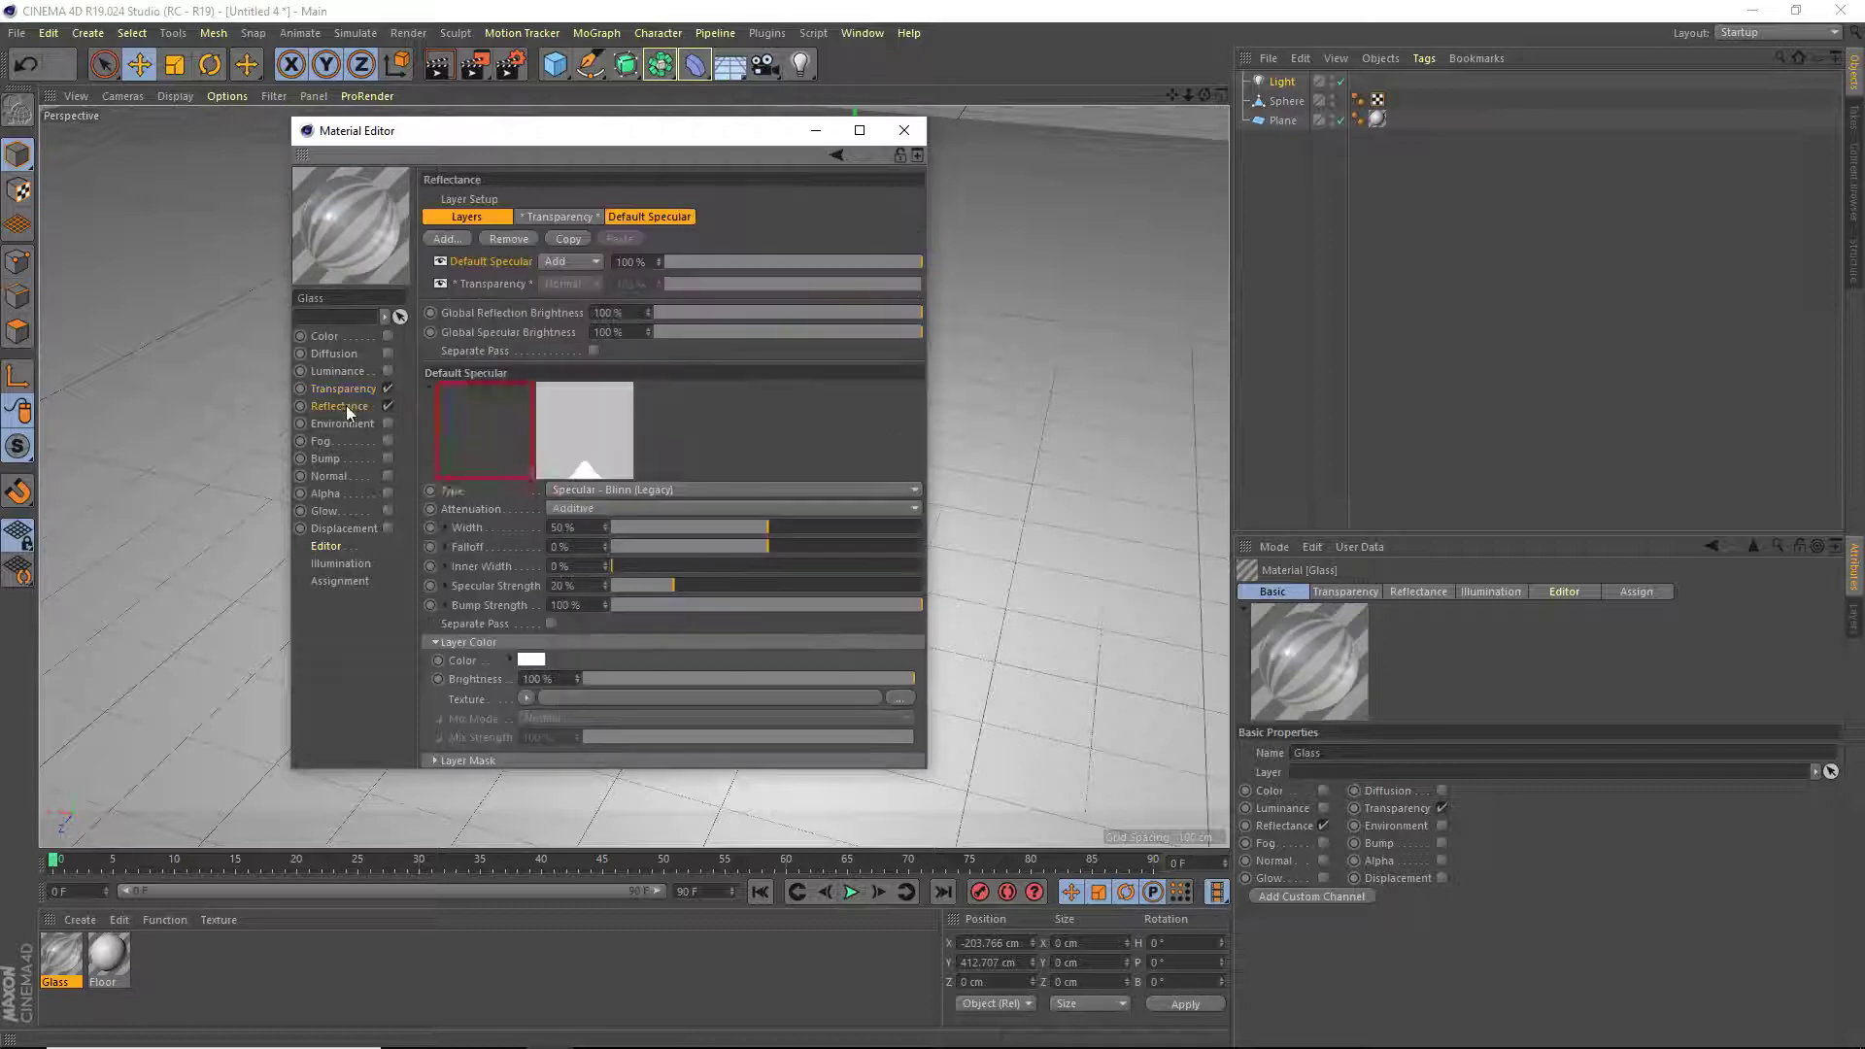
click(648, 215)
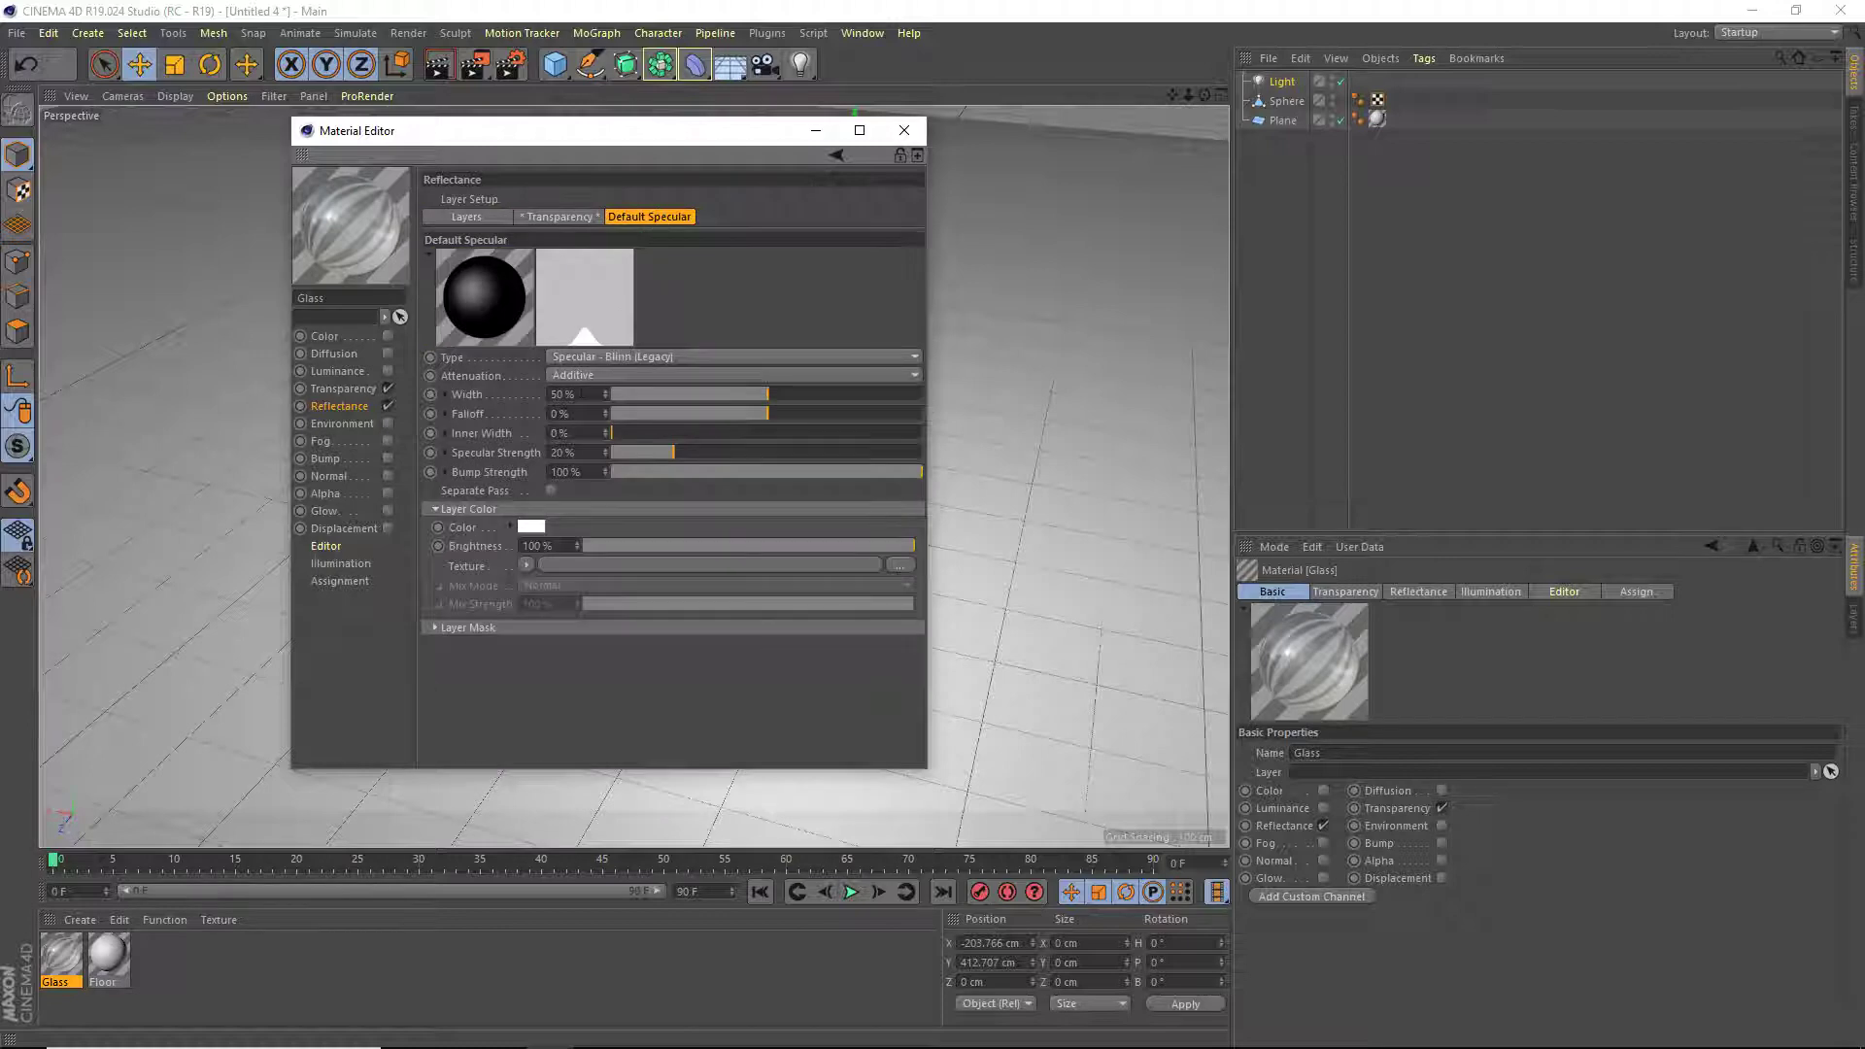
drag(592, 393, 330, 421)
text(12)
key(Return)
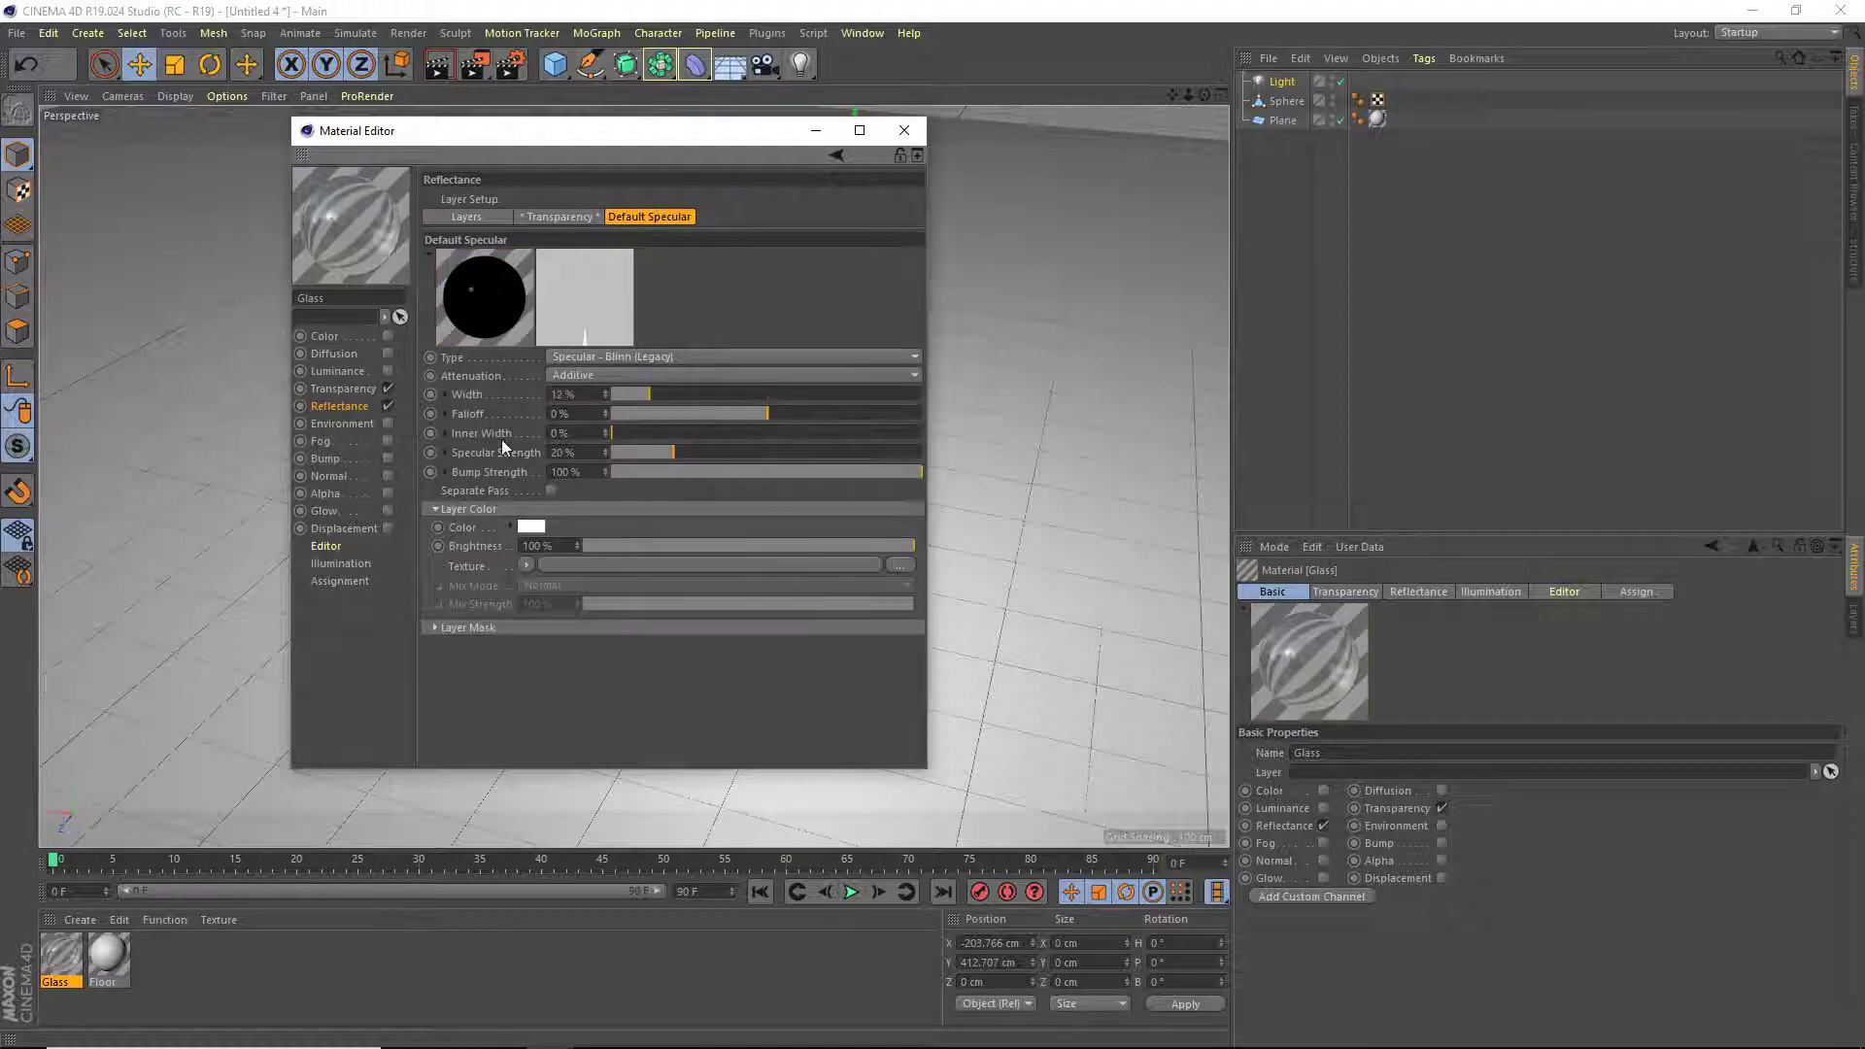
double_click(563, 452)
text(90)
key(Return)
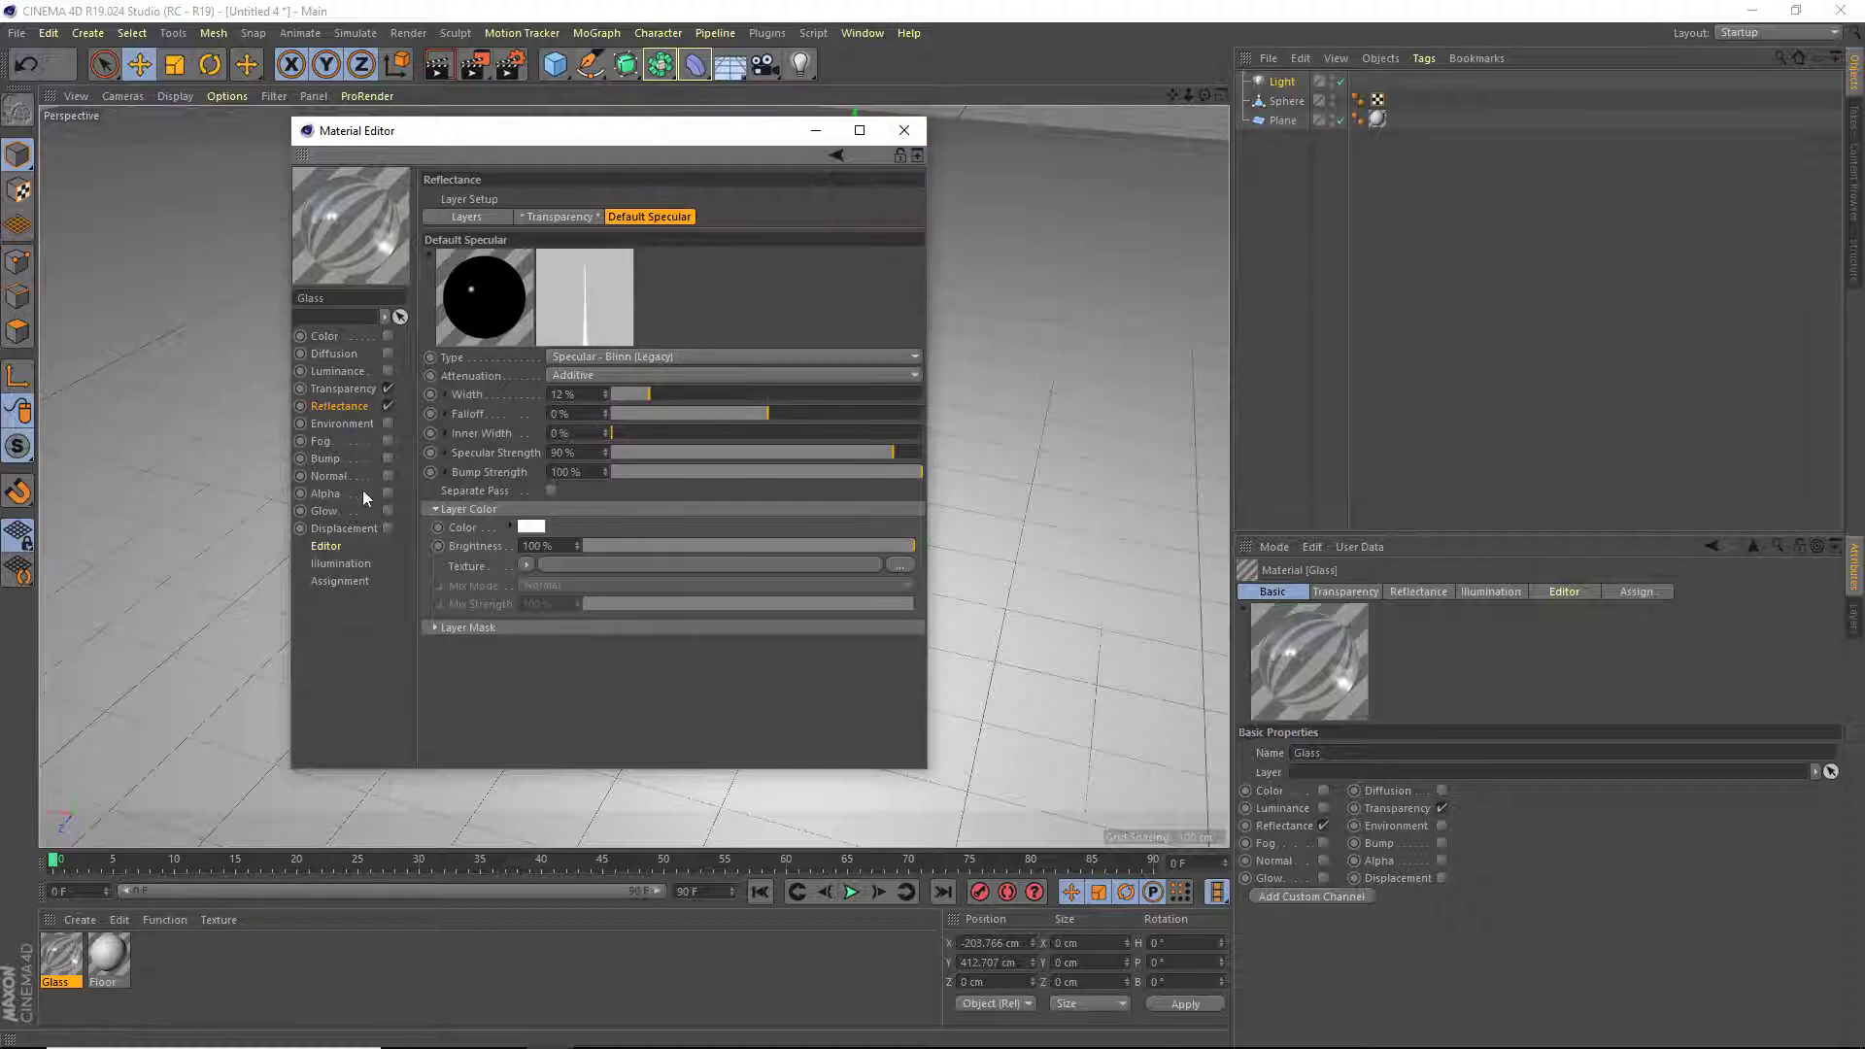
Apply the Glass material to the sphere and nudge the light to about X -198 cm, Y 406 cm.
click(904, 130)
drag(1171, 93, 866, 330)
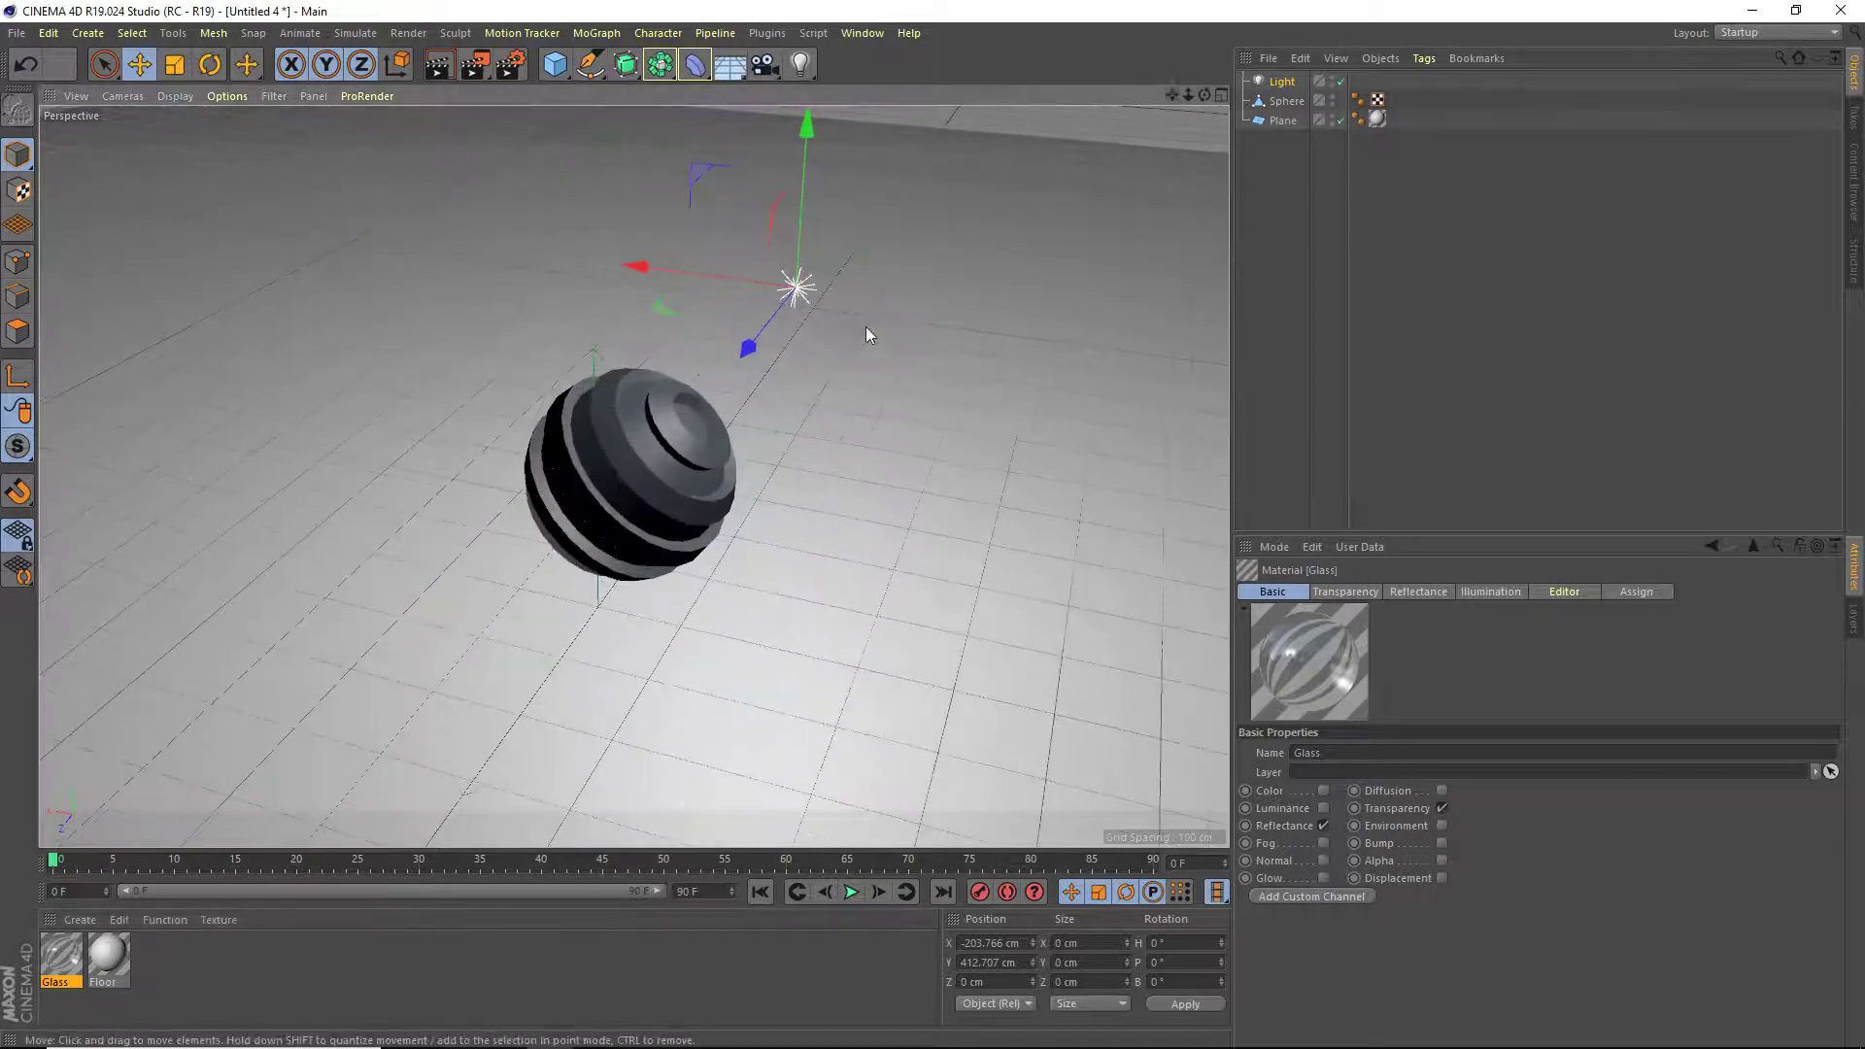
drag(640, 464, 643, 468)
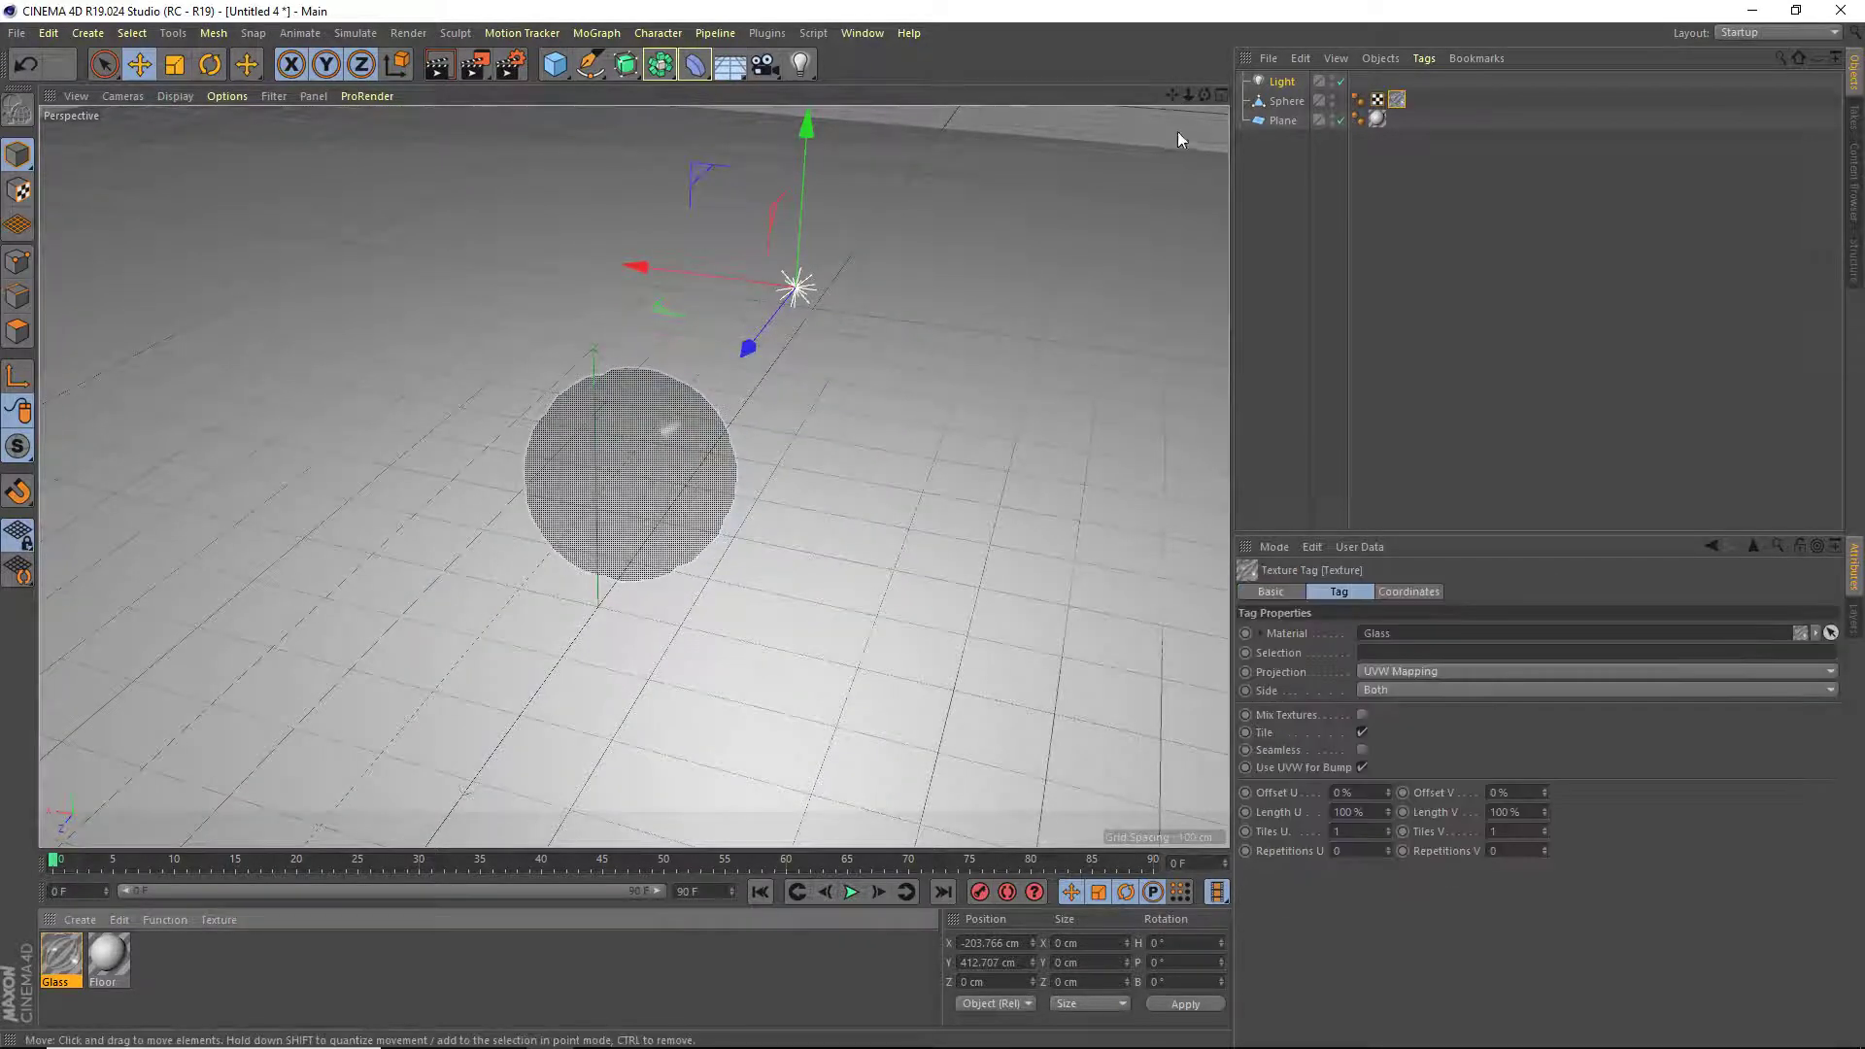
drag(1205, 93, 1258, 60)
drag(693, 185, 667, 179)
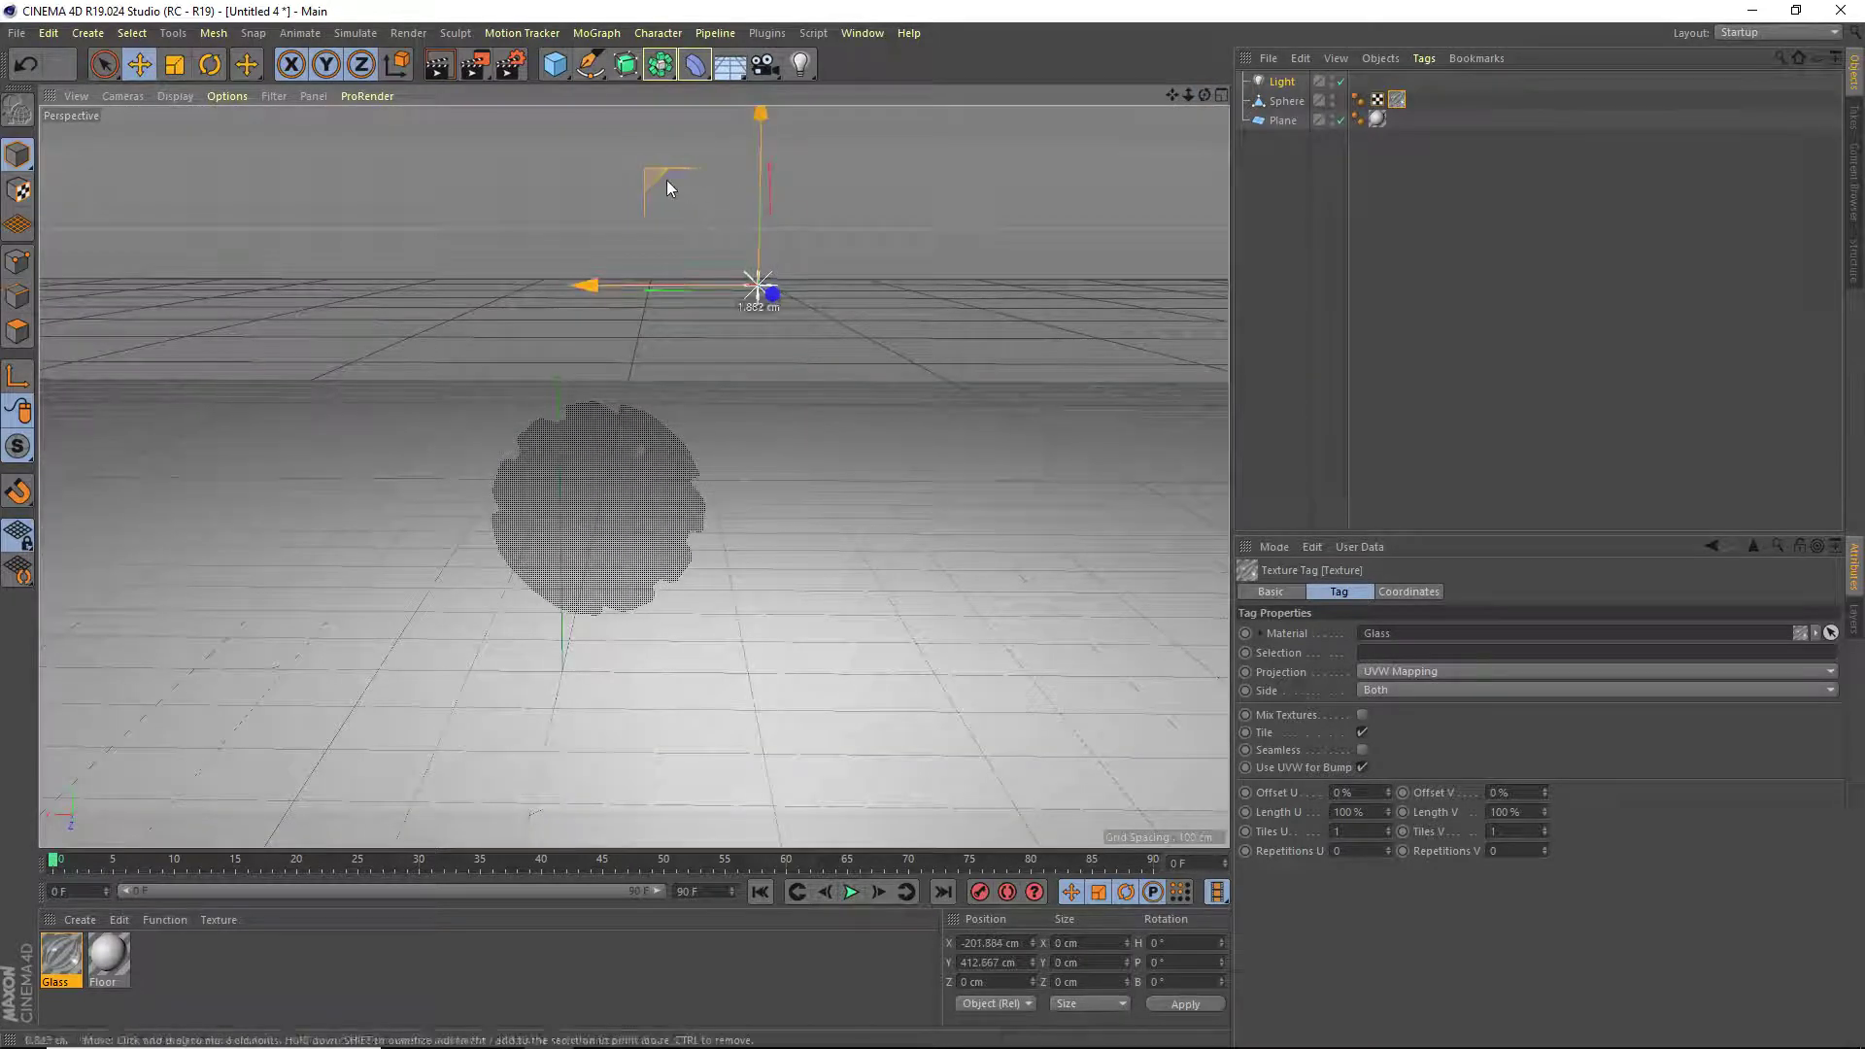
Add the Ambient Occlusion effect to the render settings, undoing the accidental deletion of the light.
click(507, 66)
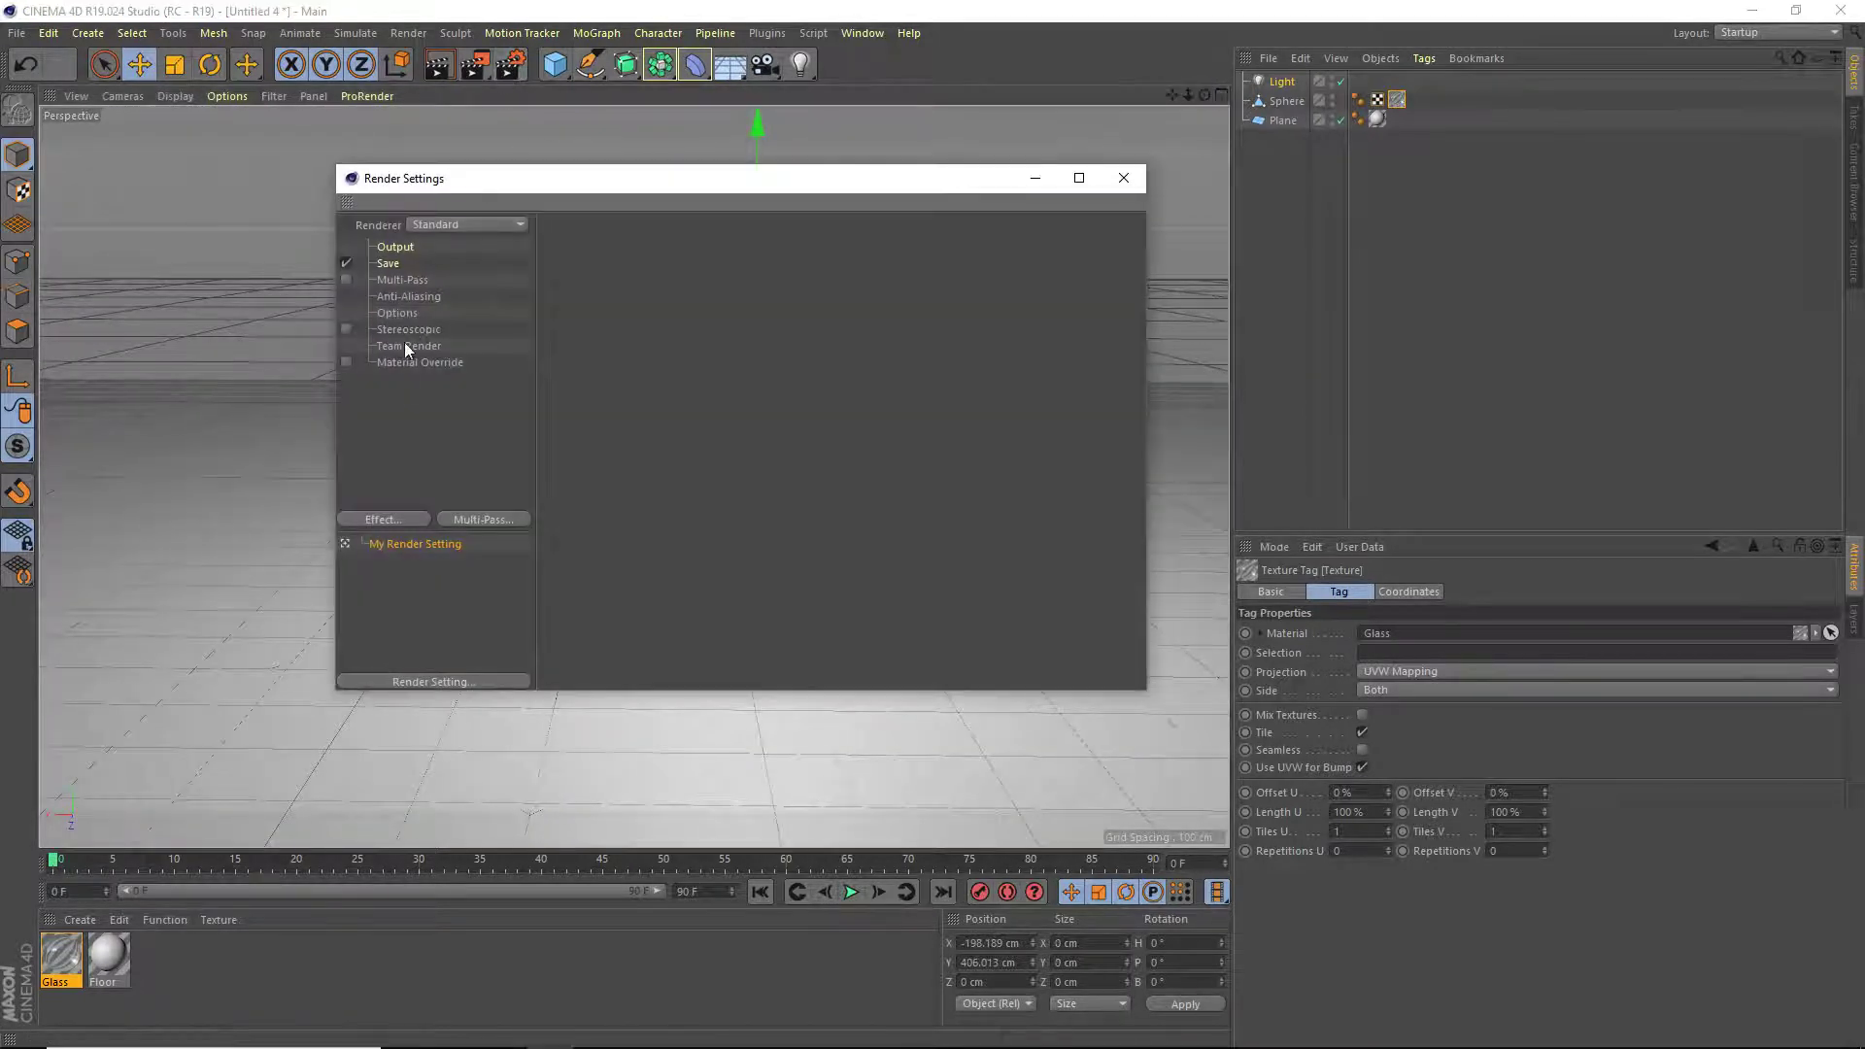
click(387, 522)
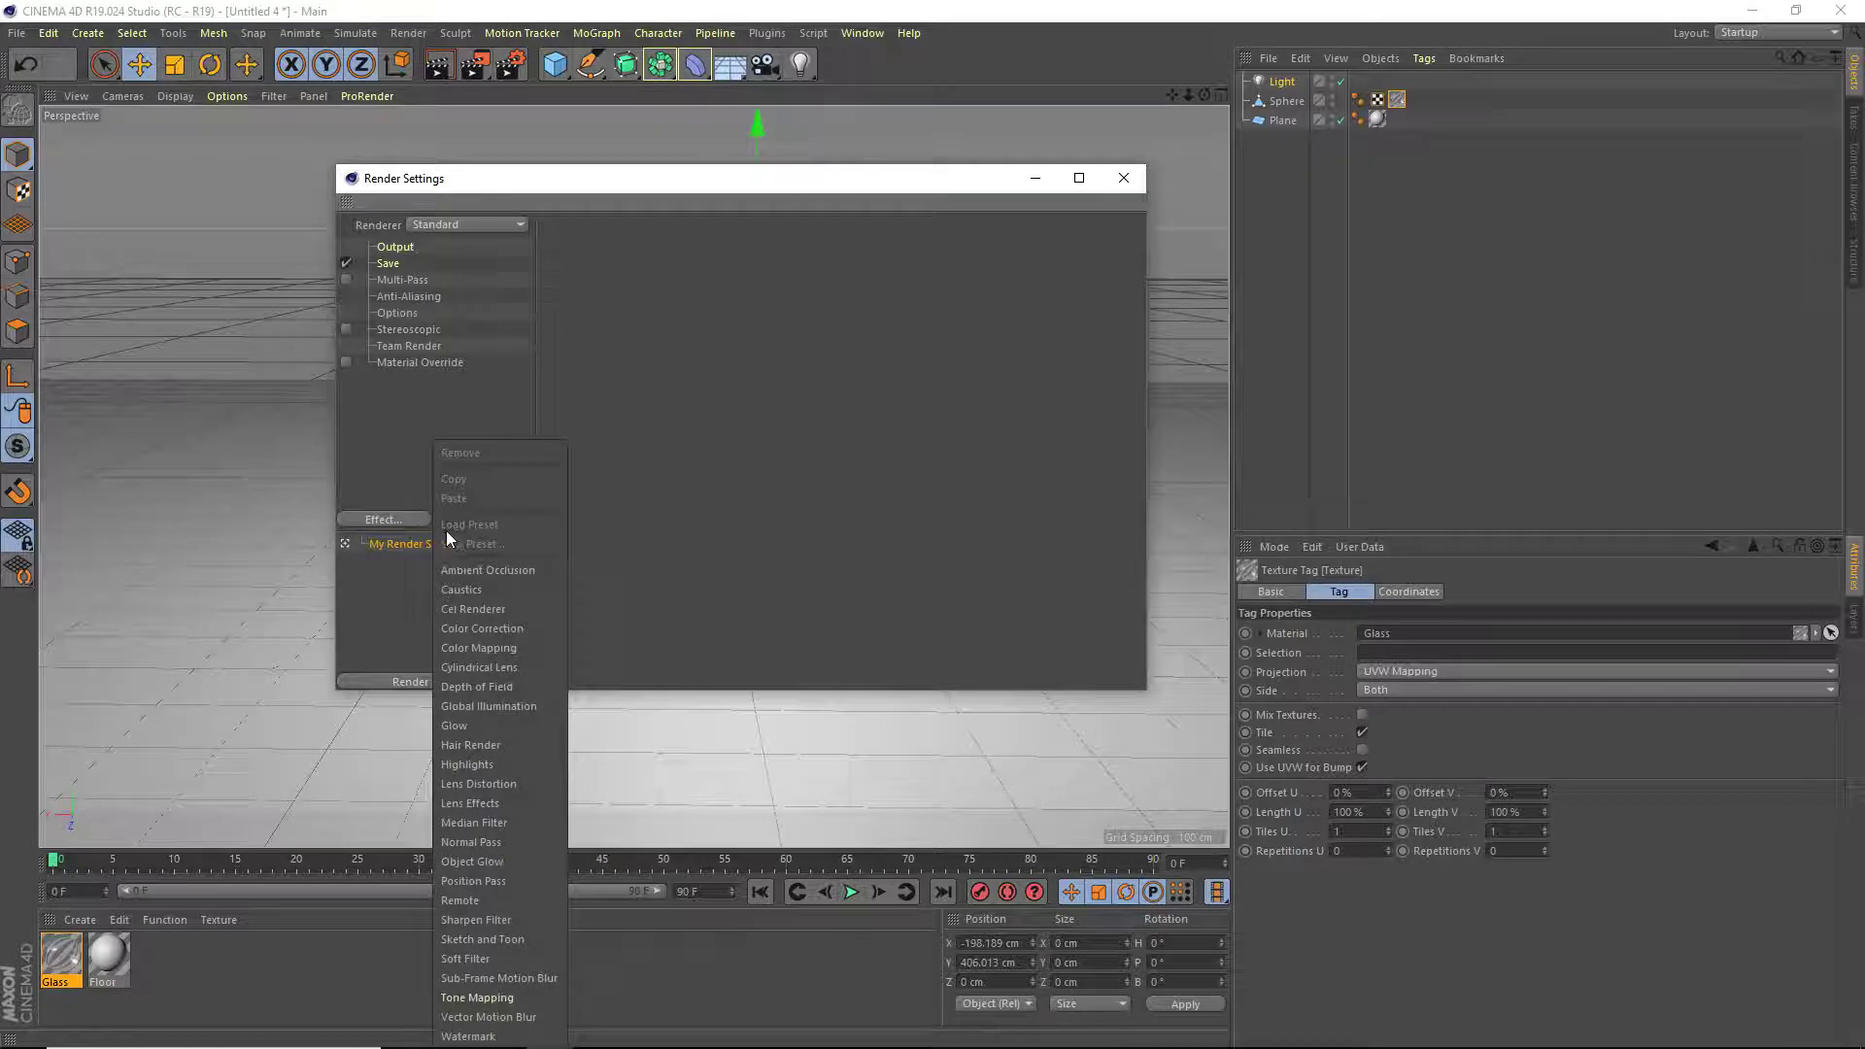
click(490, 569)
key(Delete)
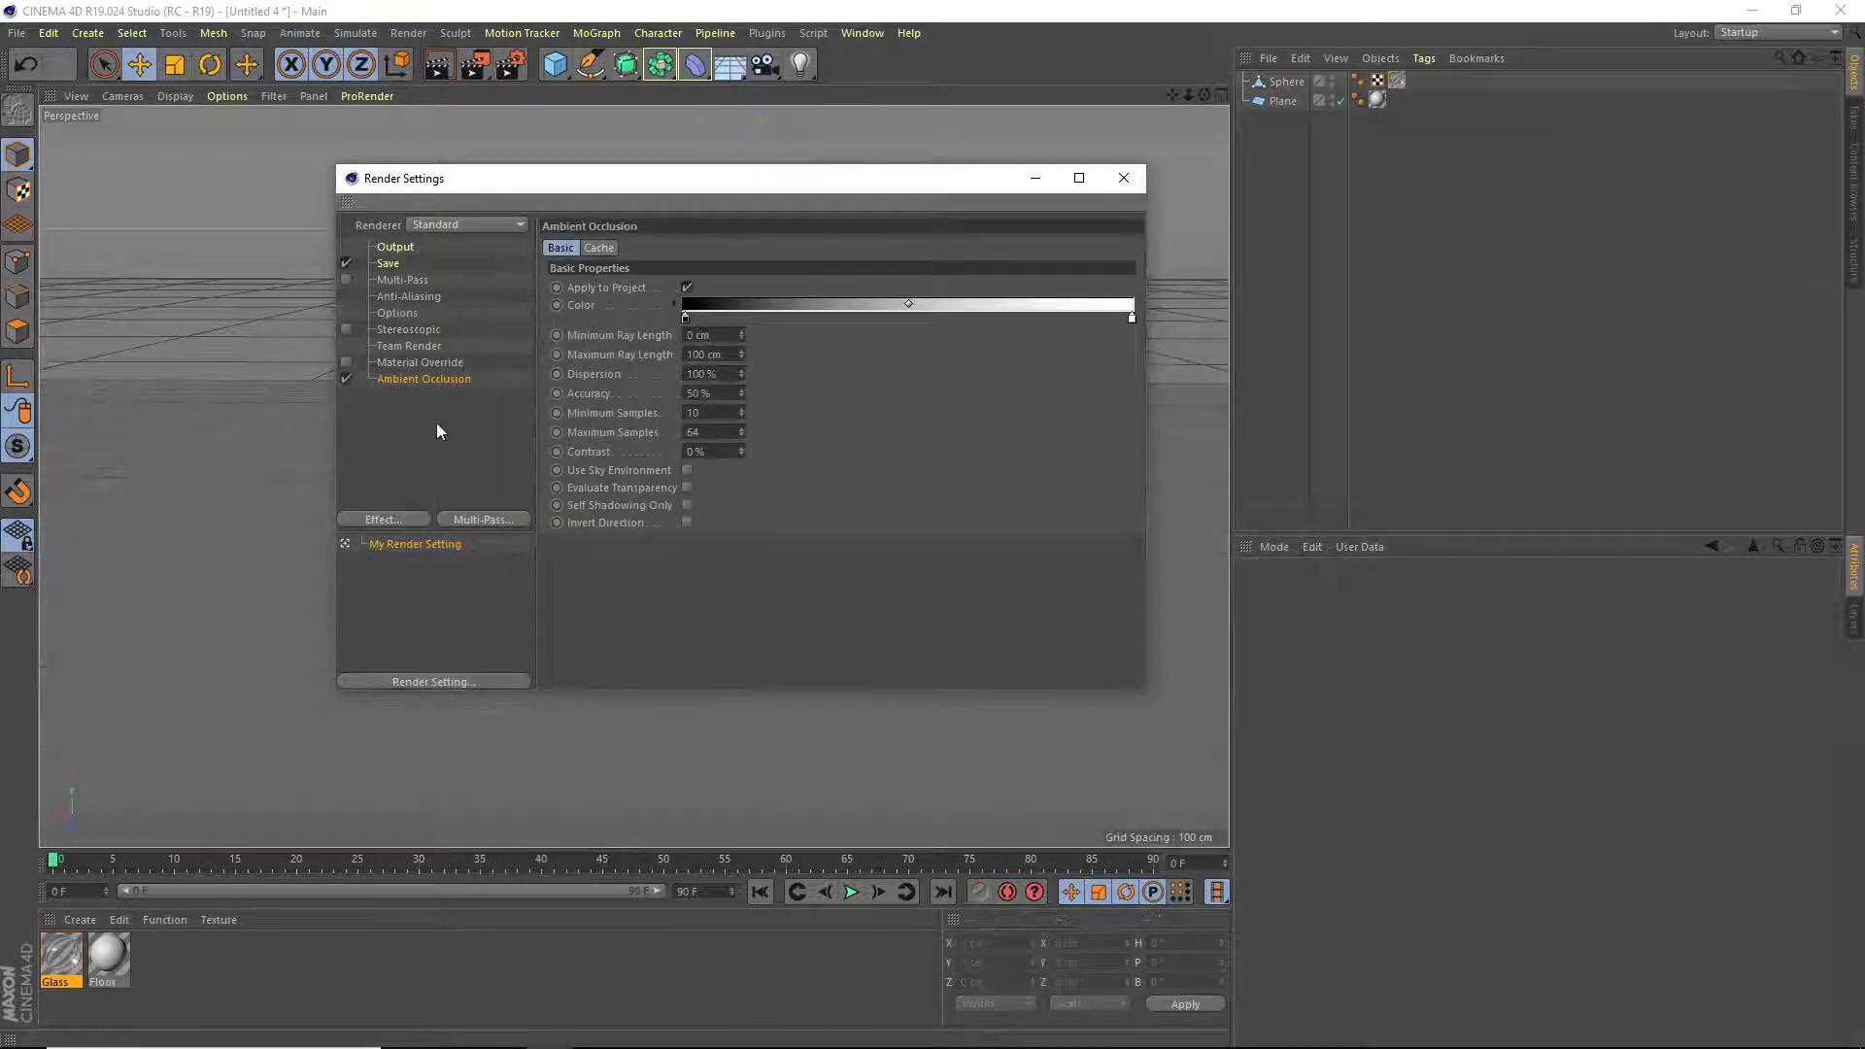
key(ctrl+z)
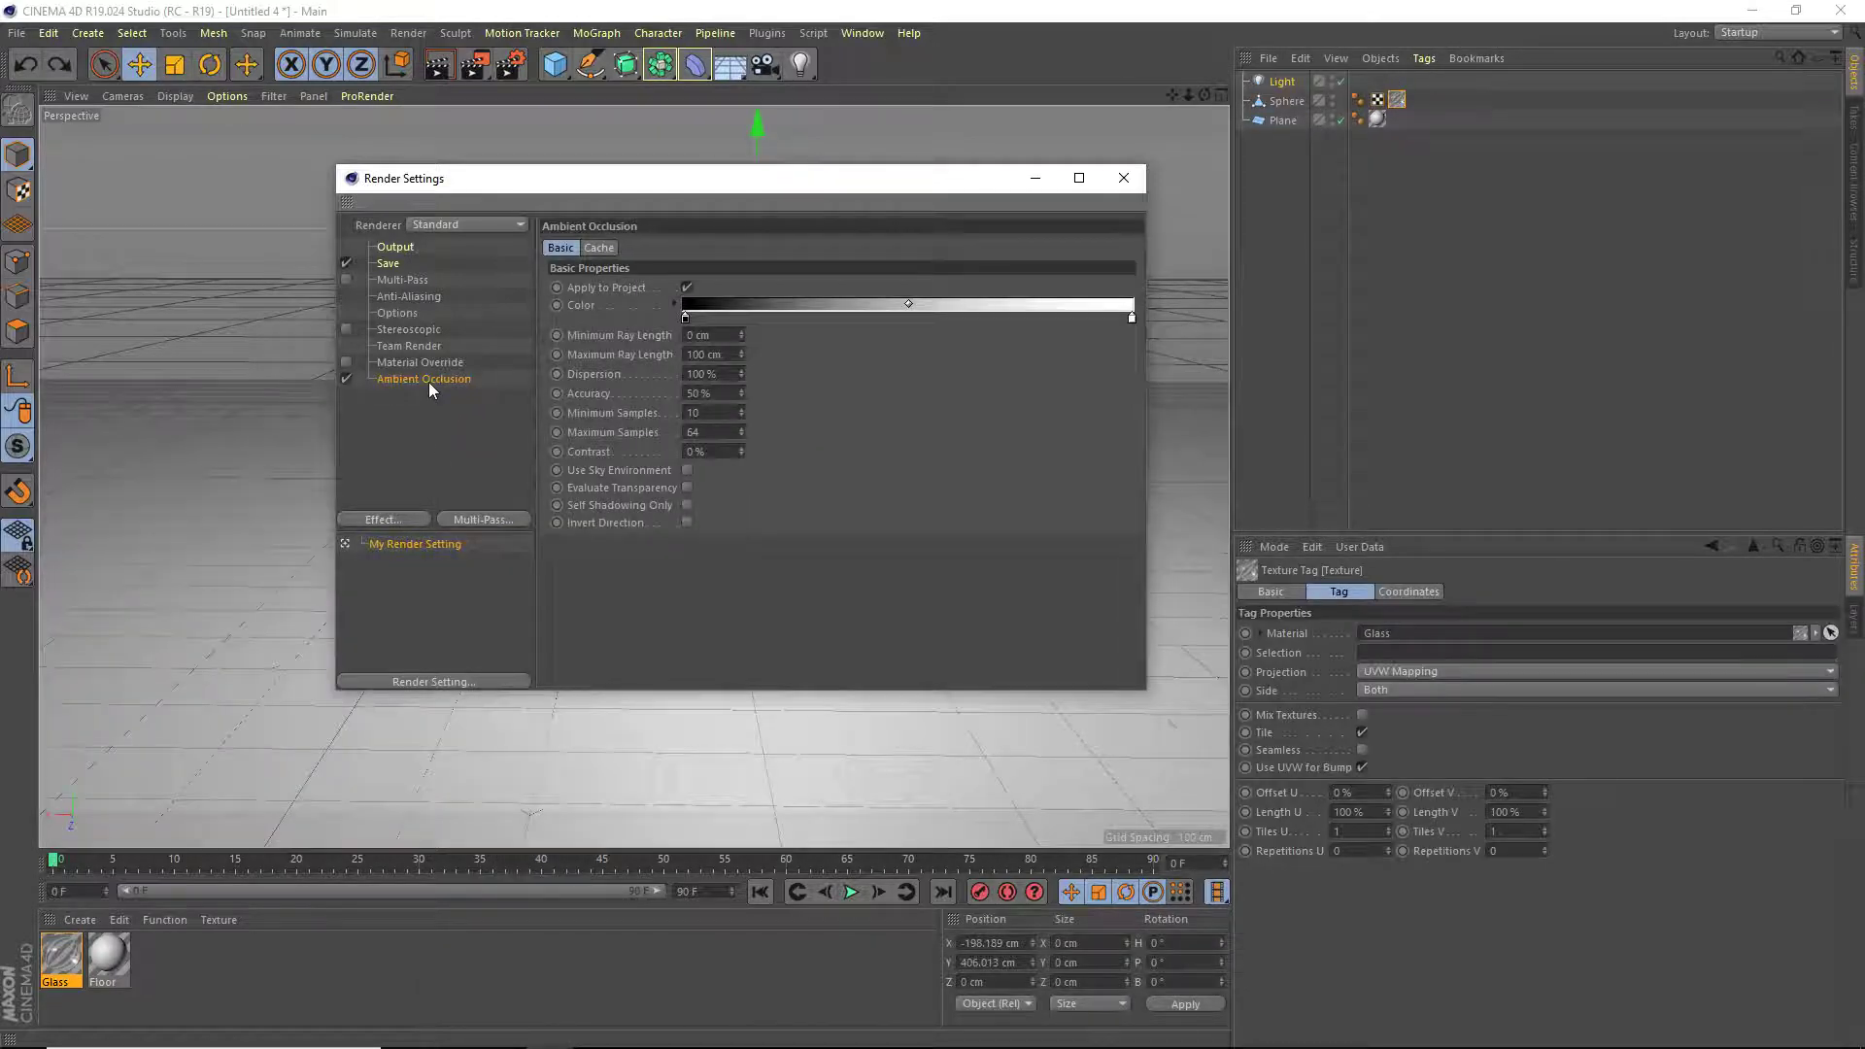
Add Global Illumination to the render settings with the Object Visualization - Preview preset.
click(374, 522)
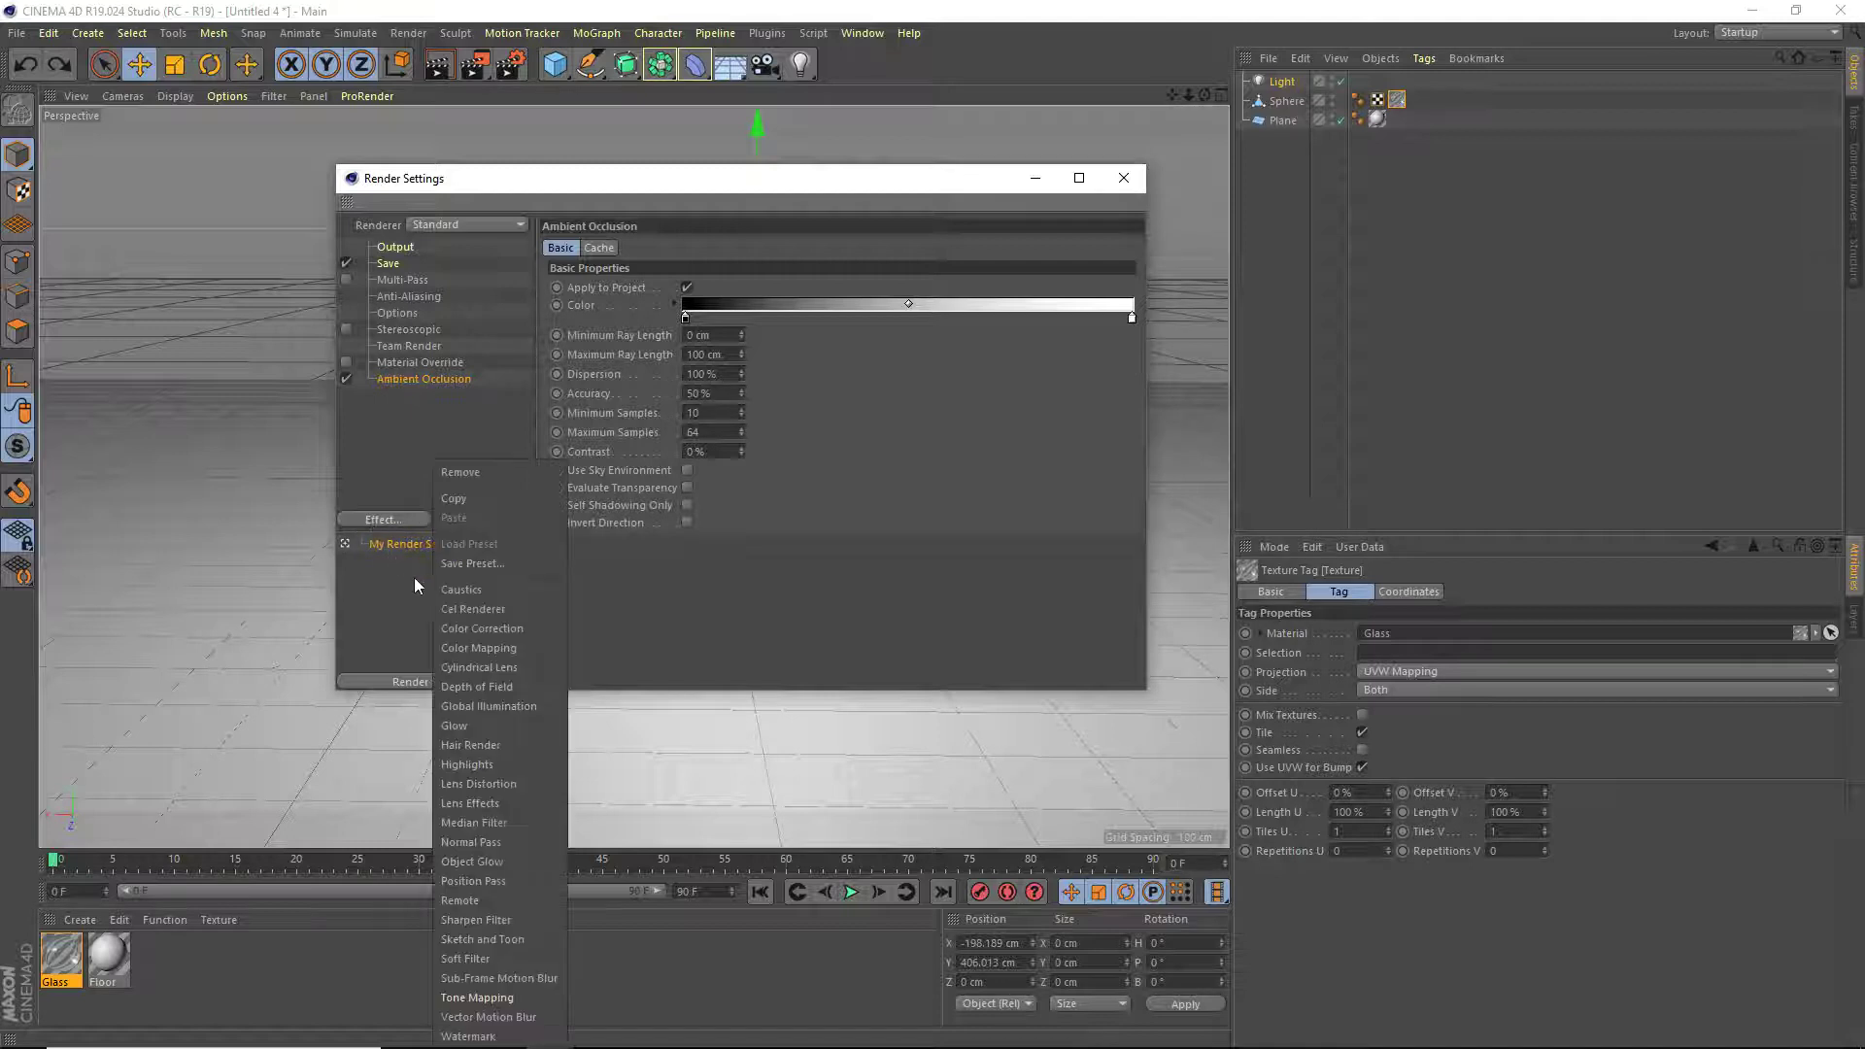
click(497, 701)
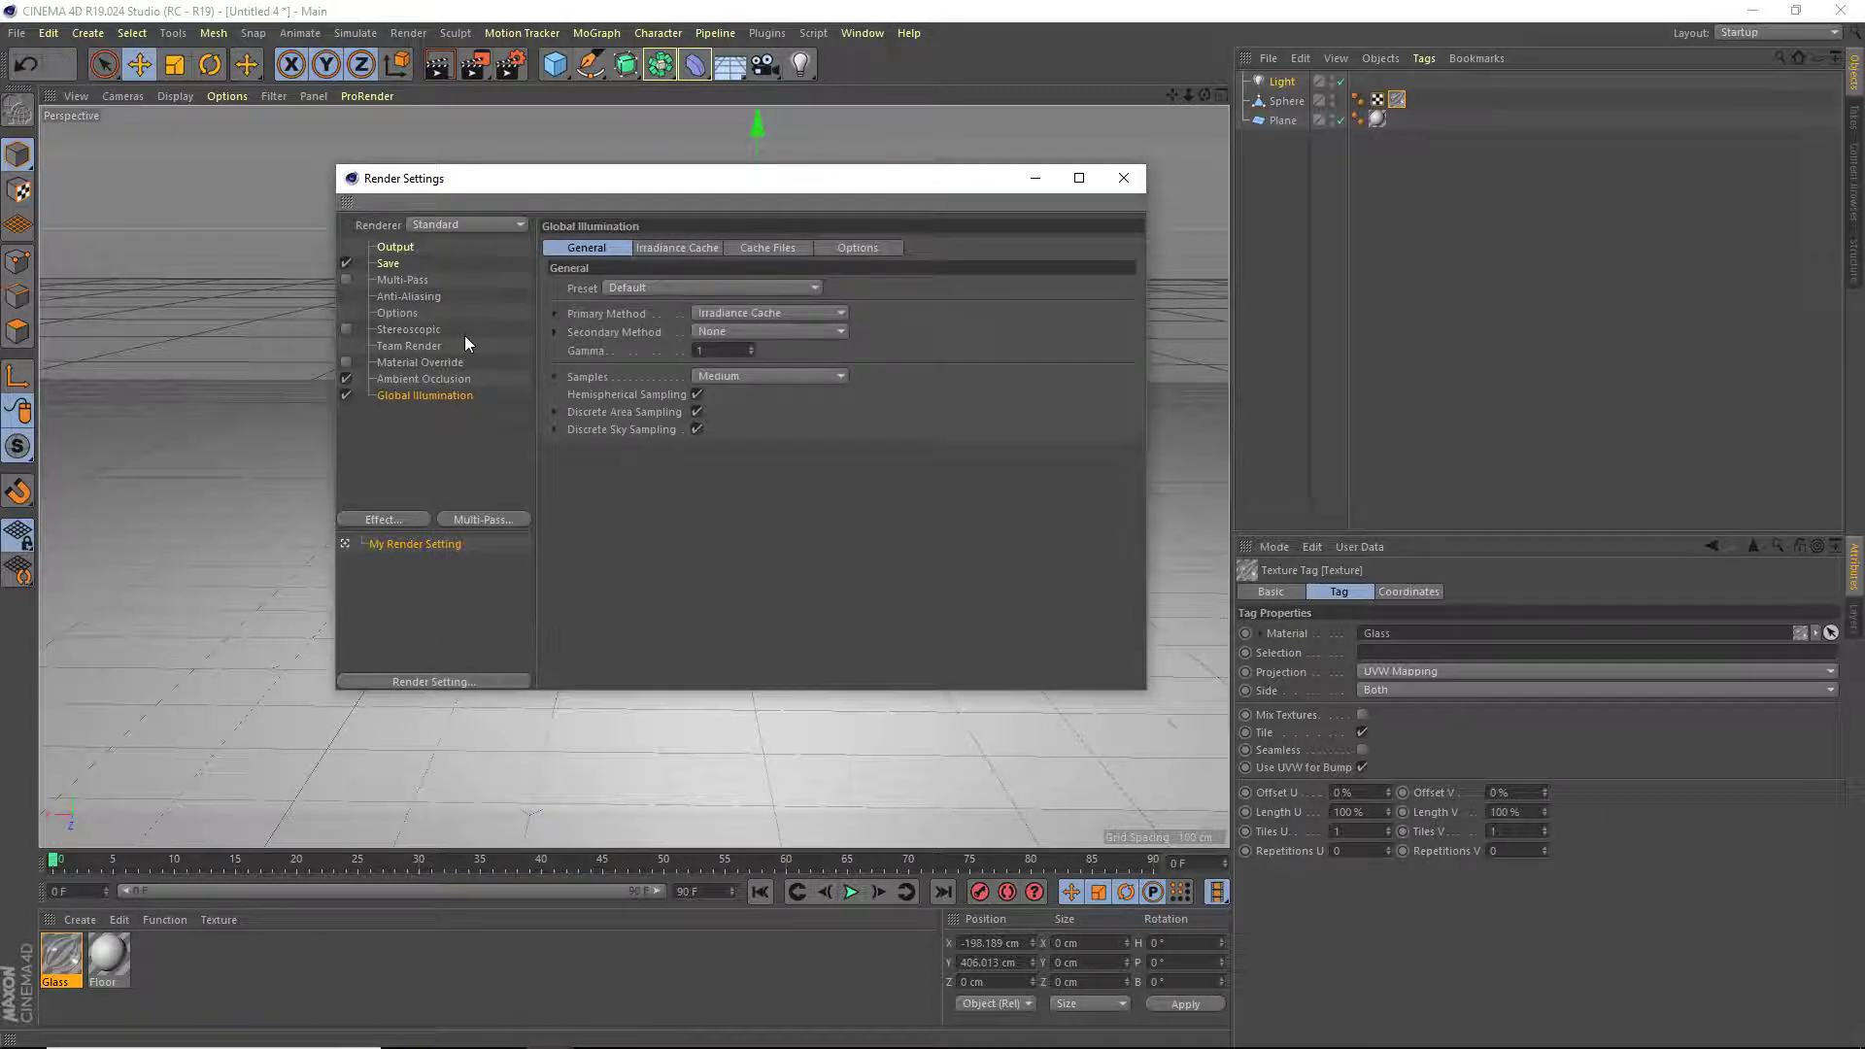
click(637, 288)
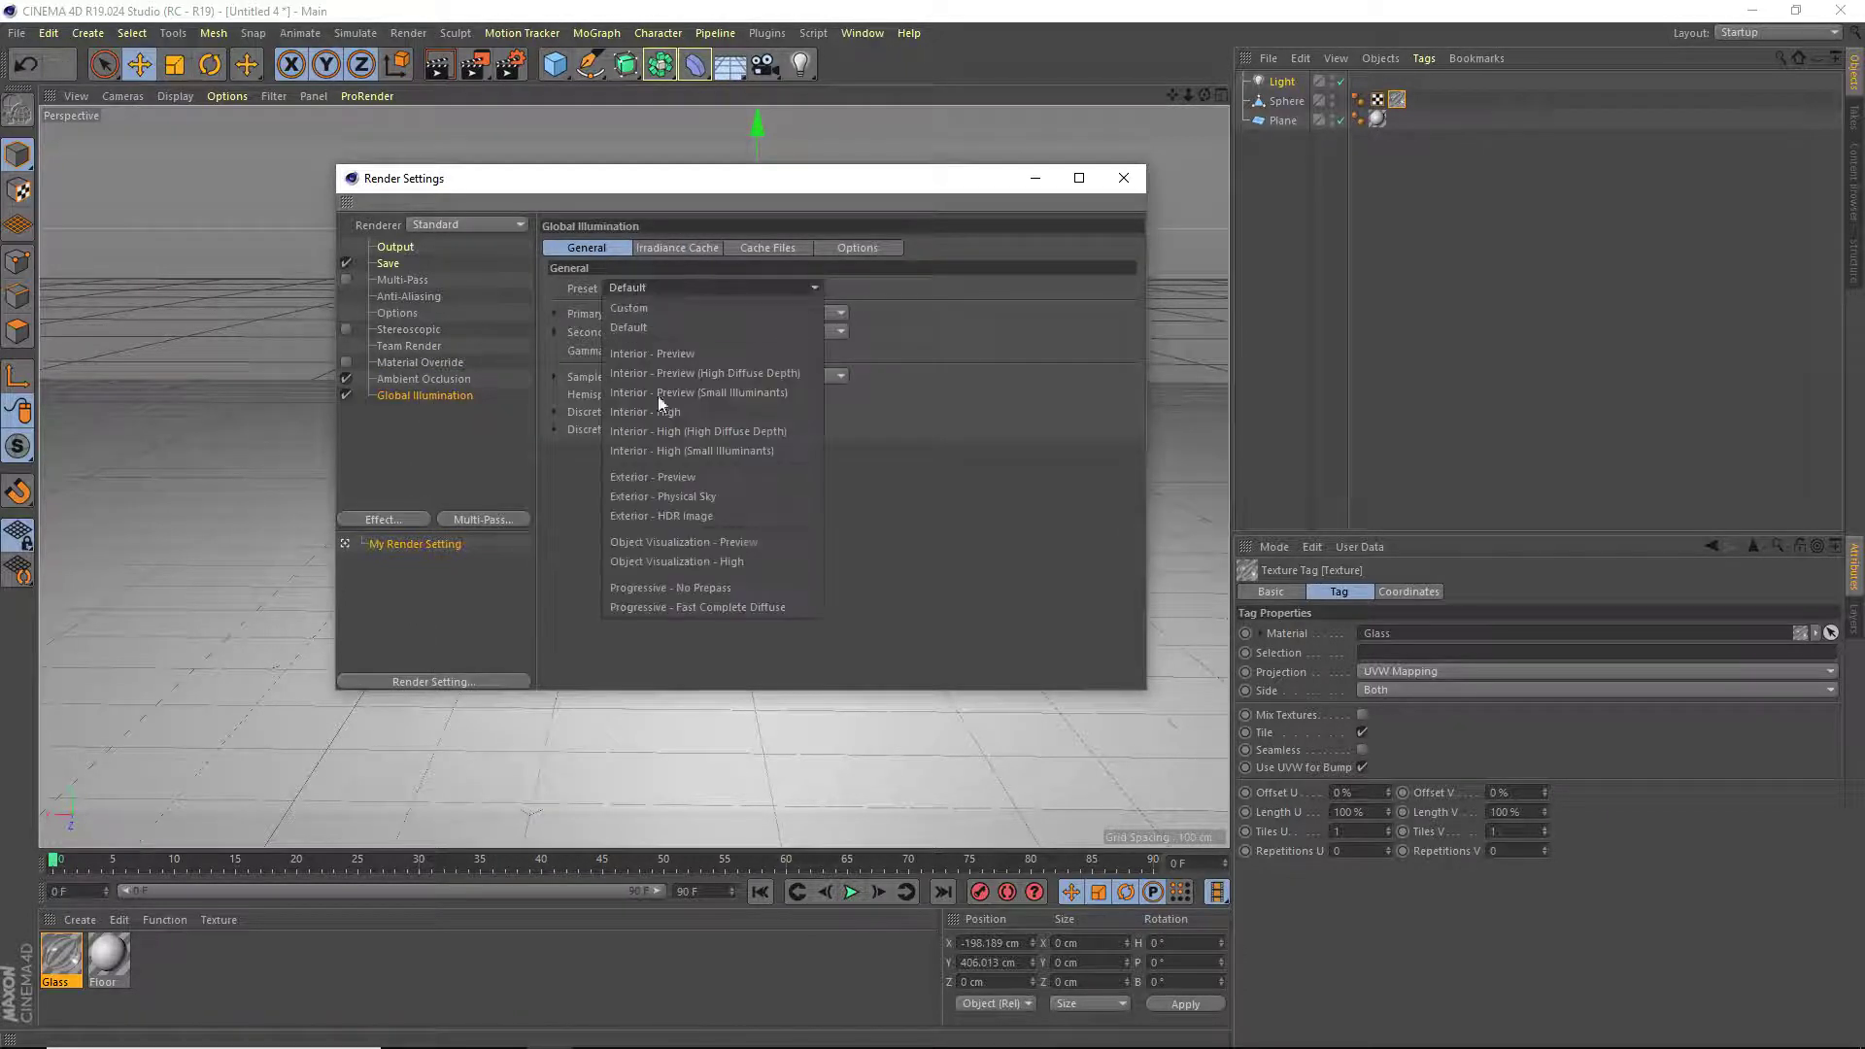
click(701, 542)
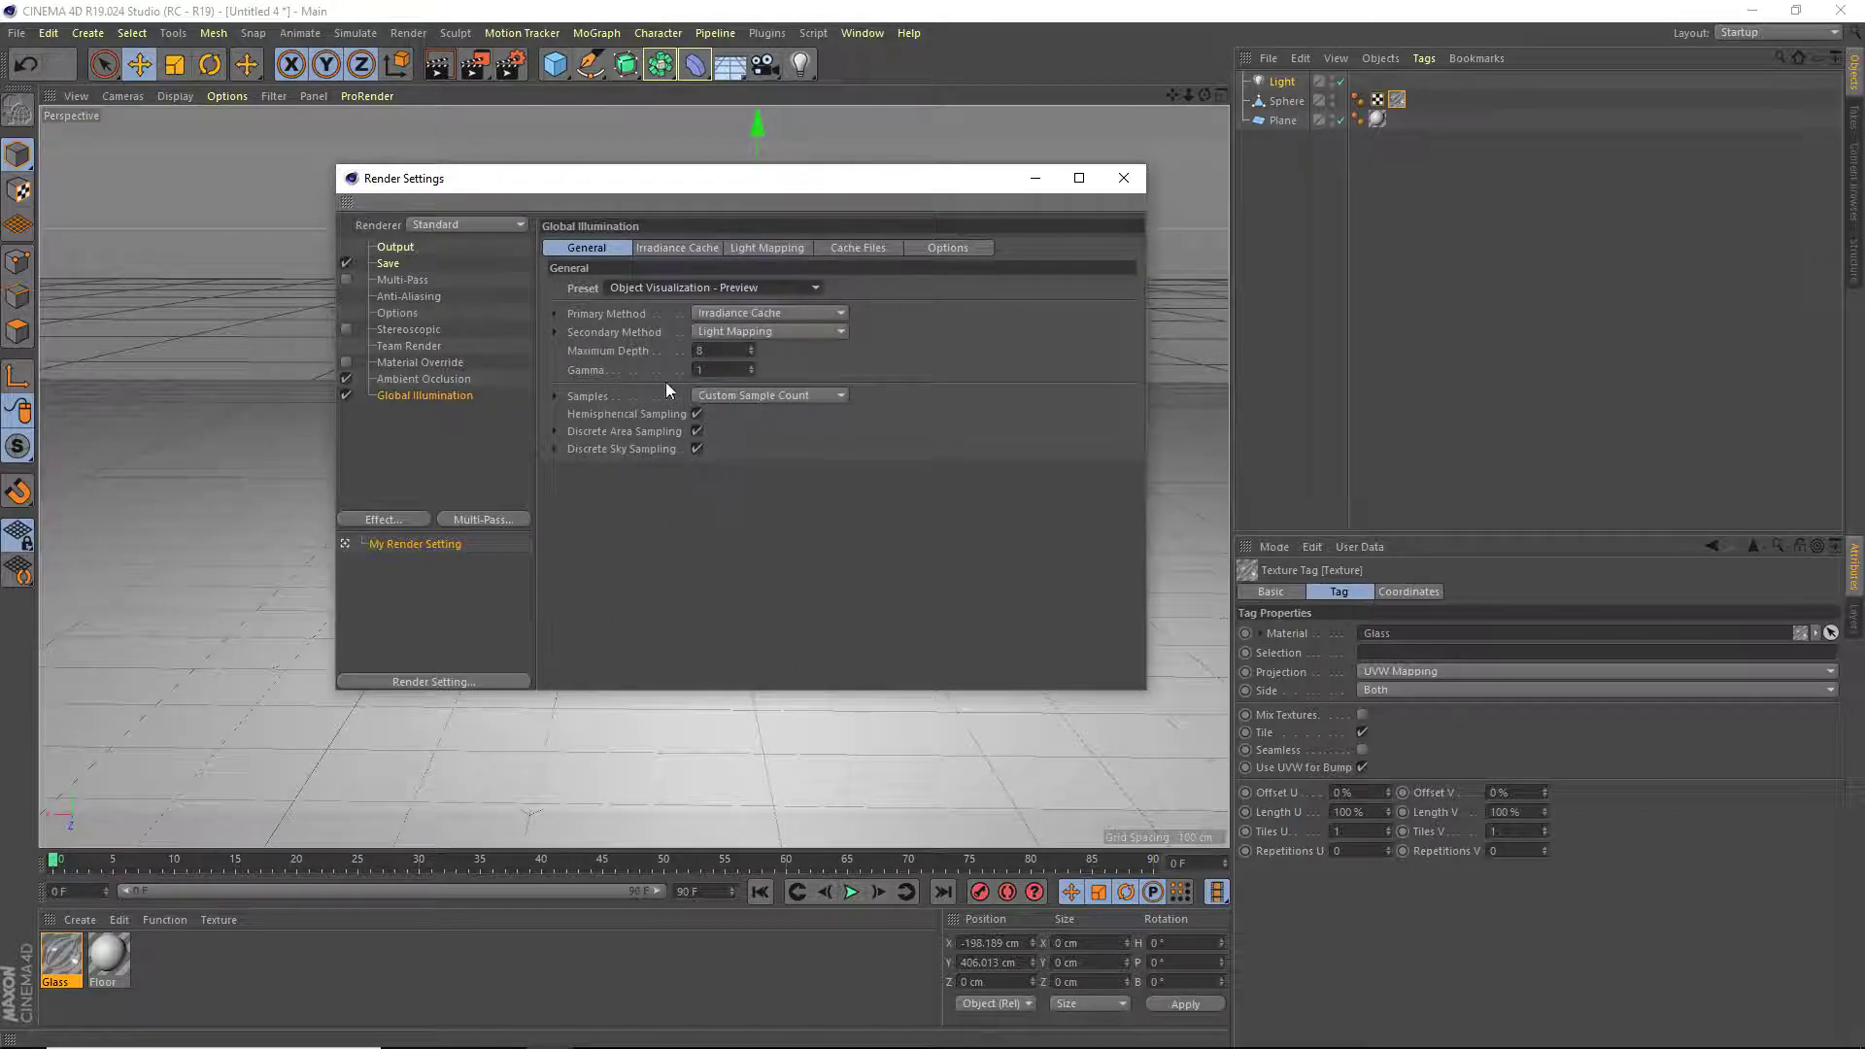
Add the Caustics effect to the render settings and close them.
click(381, 520)
click(476, 609)
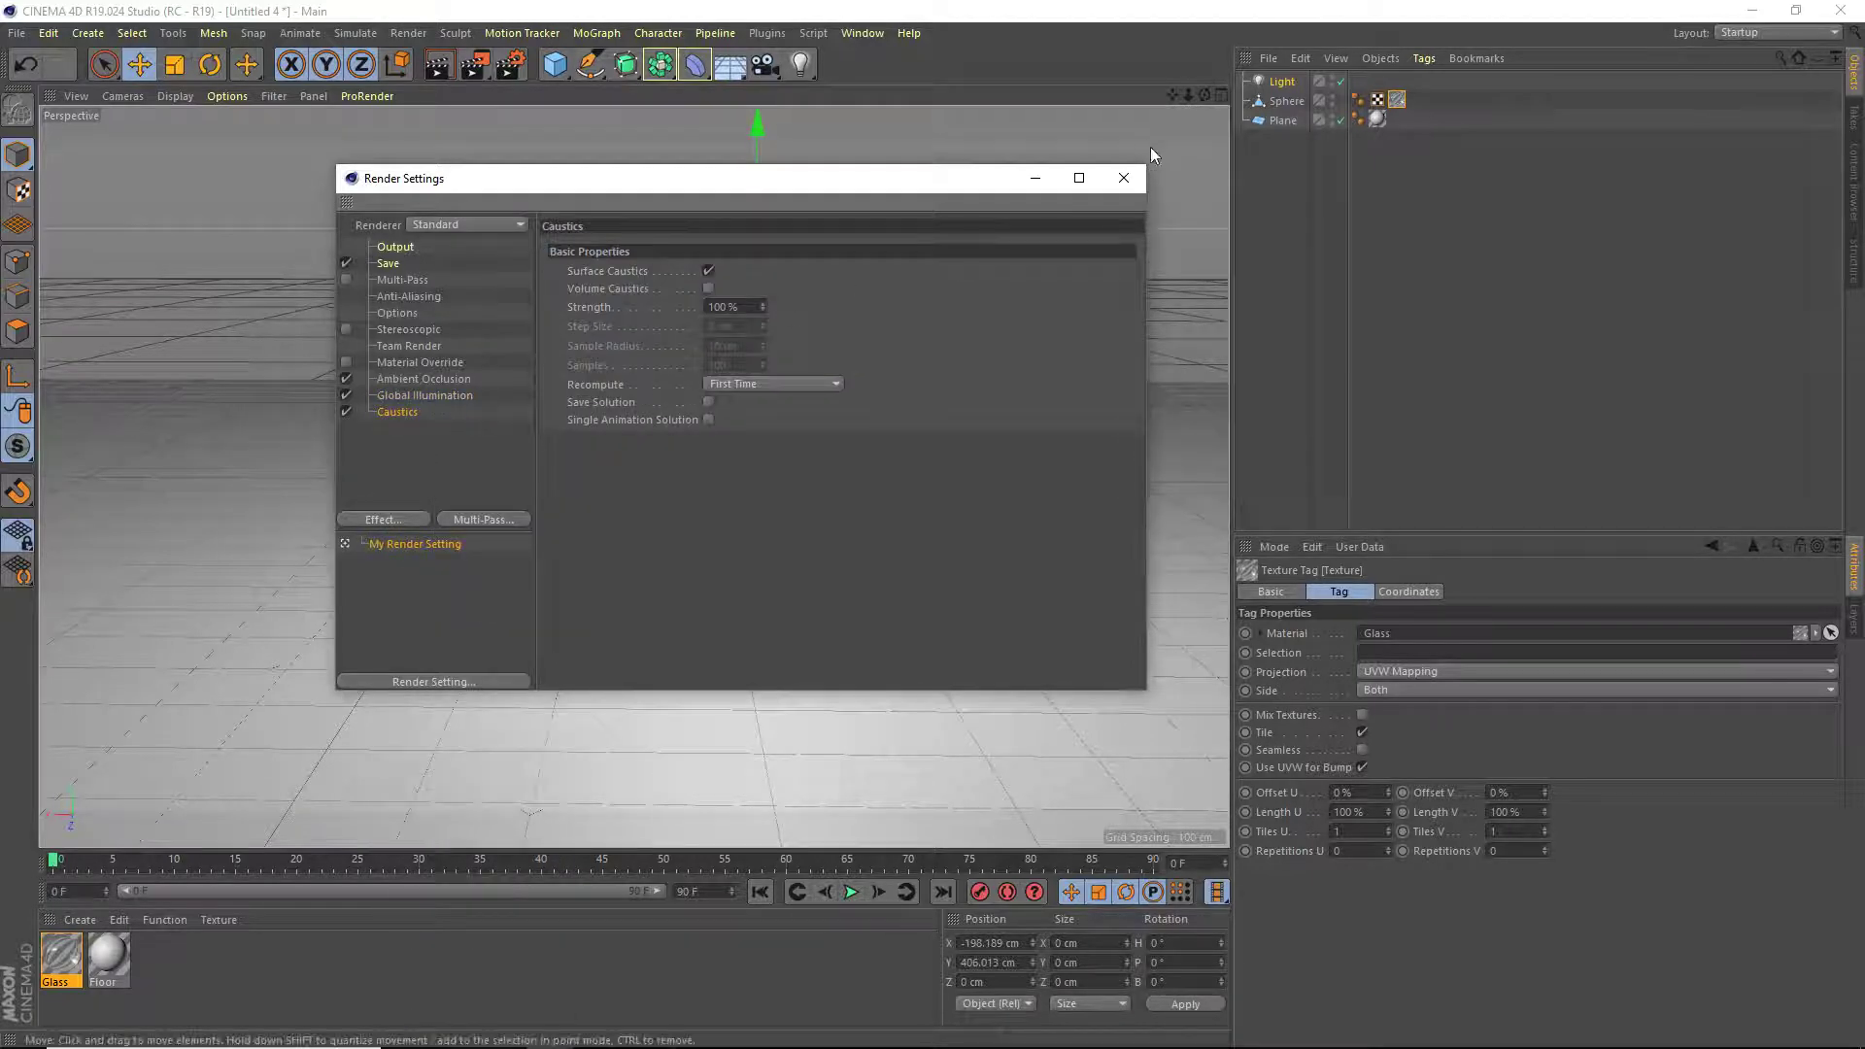
click(1124, 178)
Try different strengths for the Caustics render effect and return the strength to 100%.
click(509, 65)
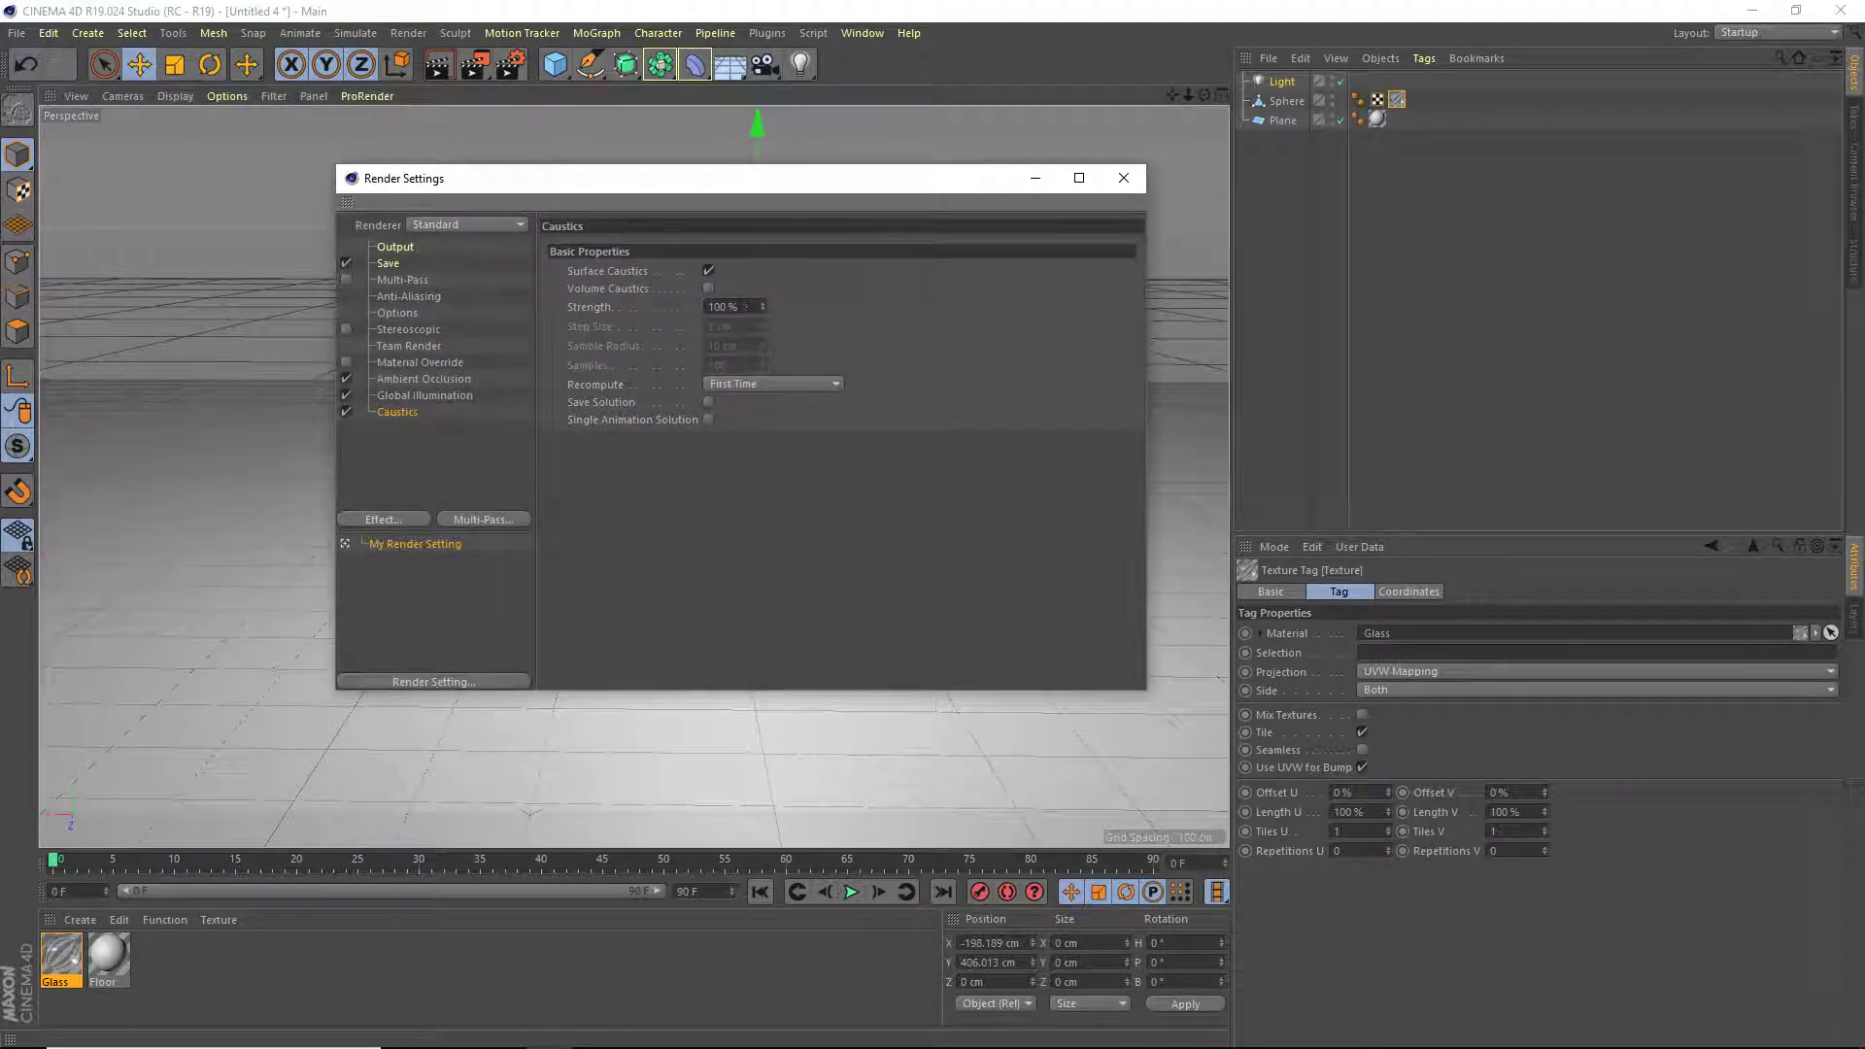
drag(762, 307, 762, 233)
drag(762, 307, 161, 186)
text(100)
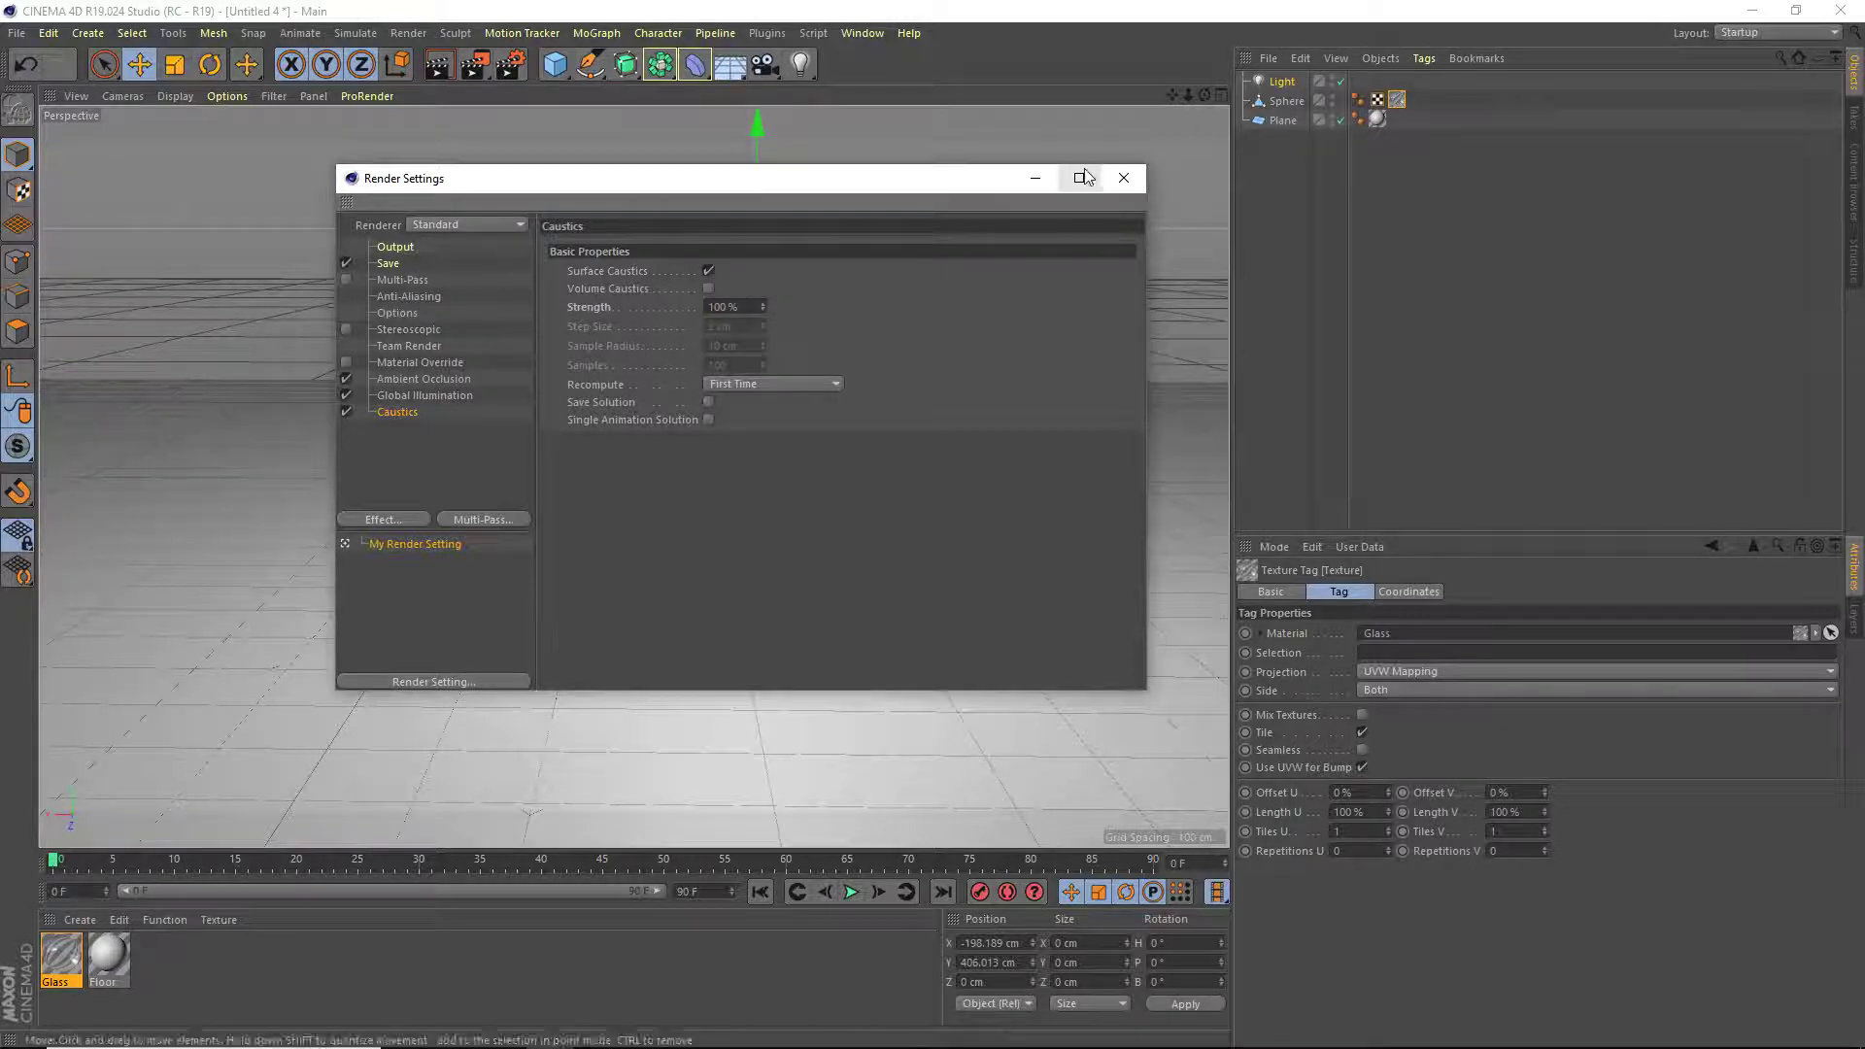
click(1124, 178)
Render the active view of the glass sphere and the floor beside it to check the caustics.
alt+middle_drag(616, 480, 874, 383)
scroll(709, 488, up, 3)
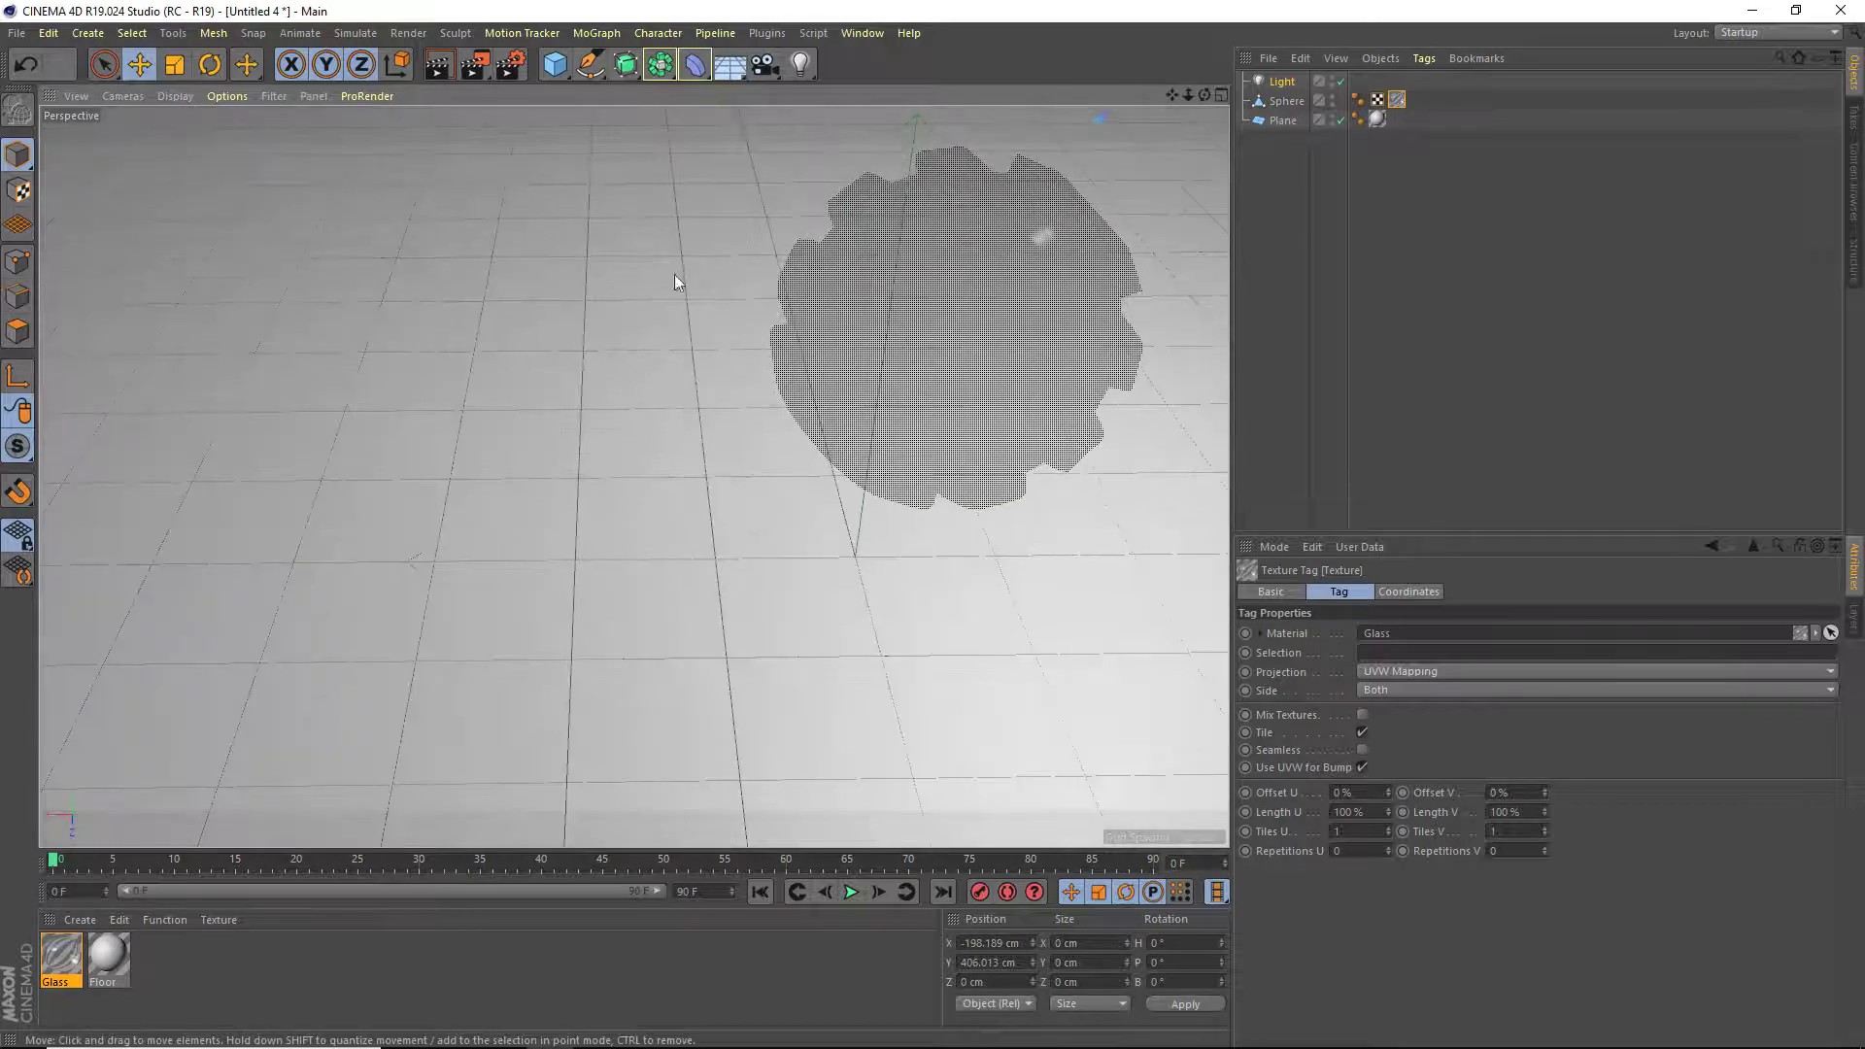
drag(1169, 97, 1123, 101)
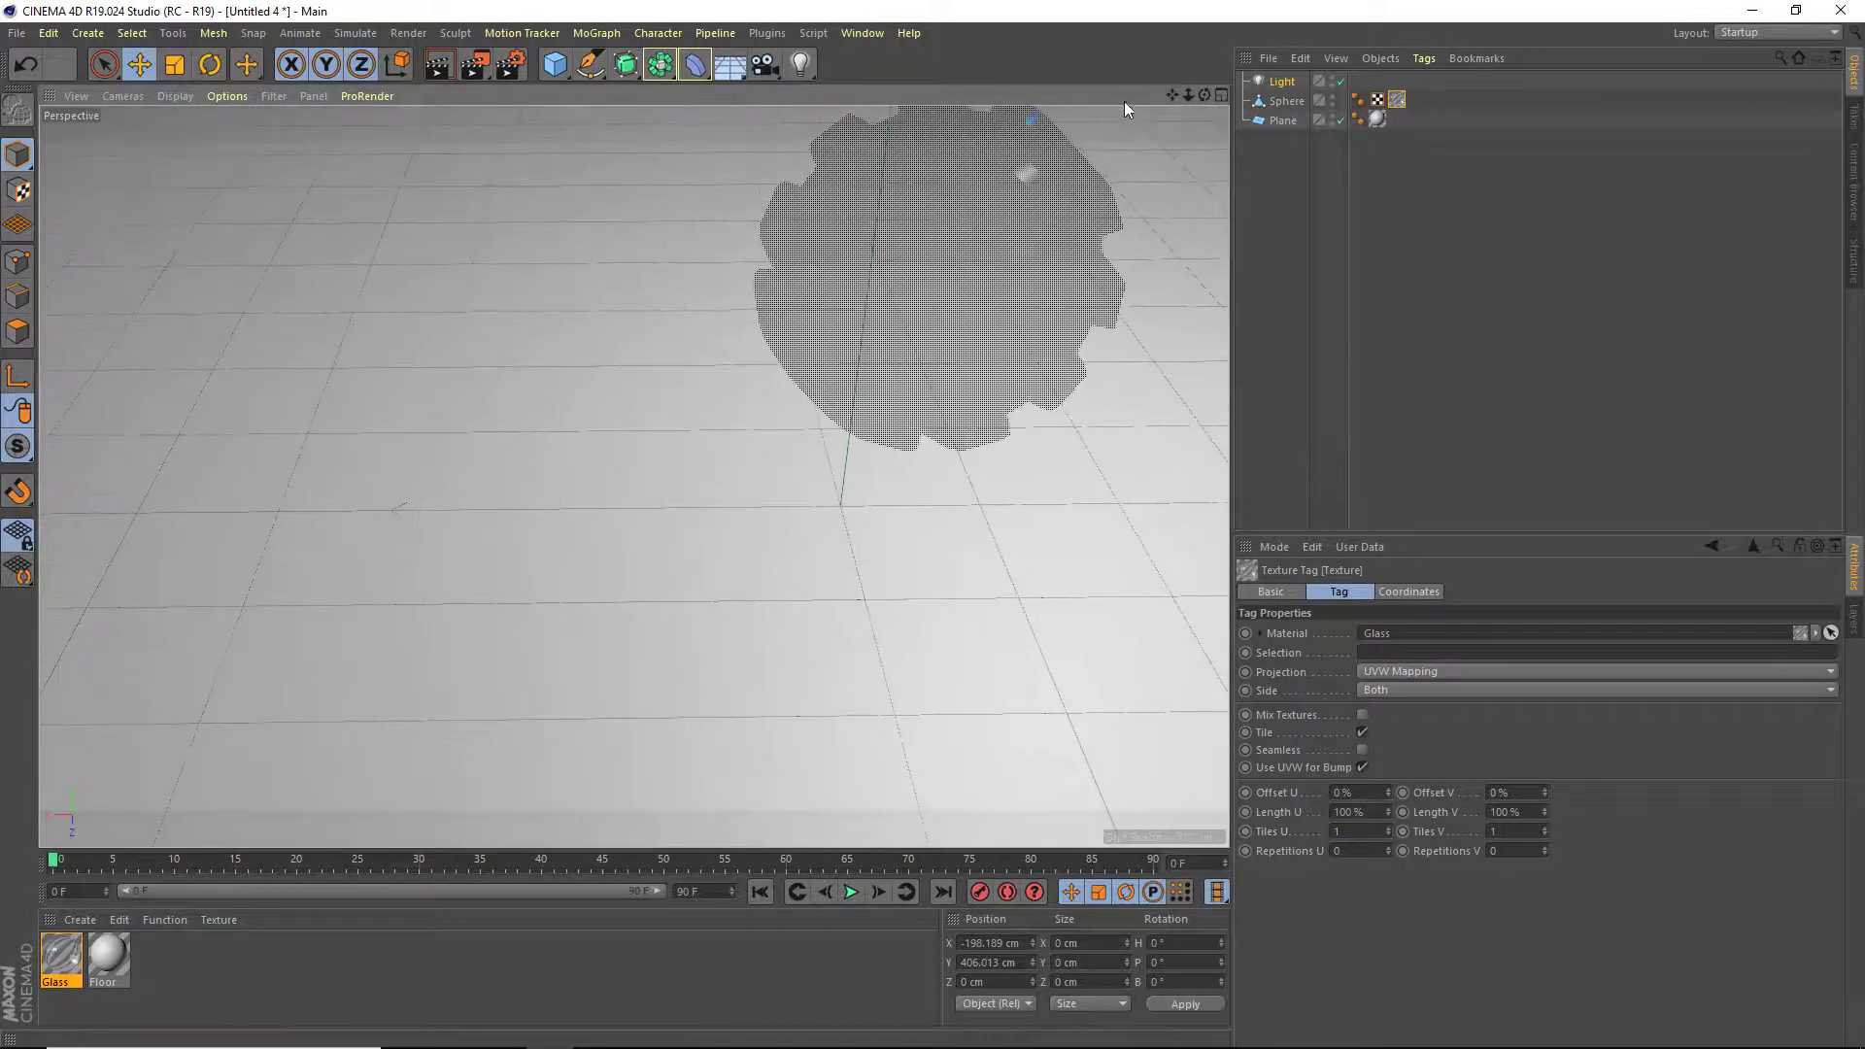
click(442, 72)
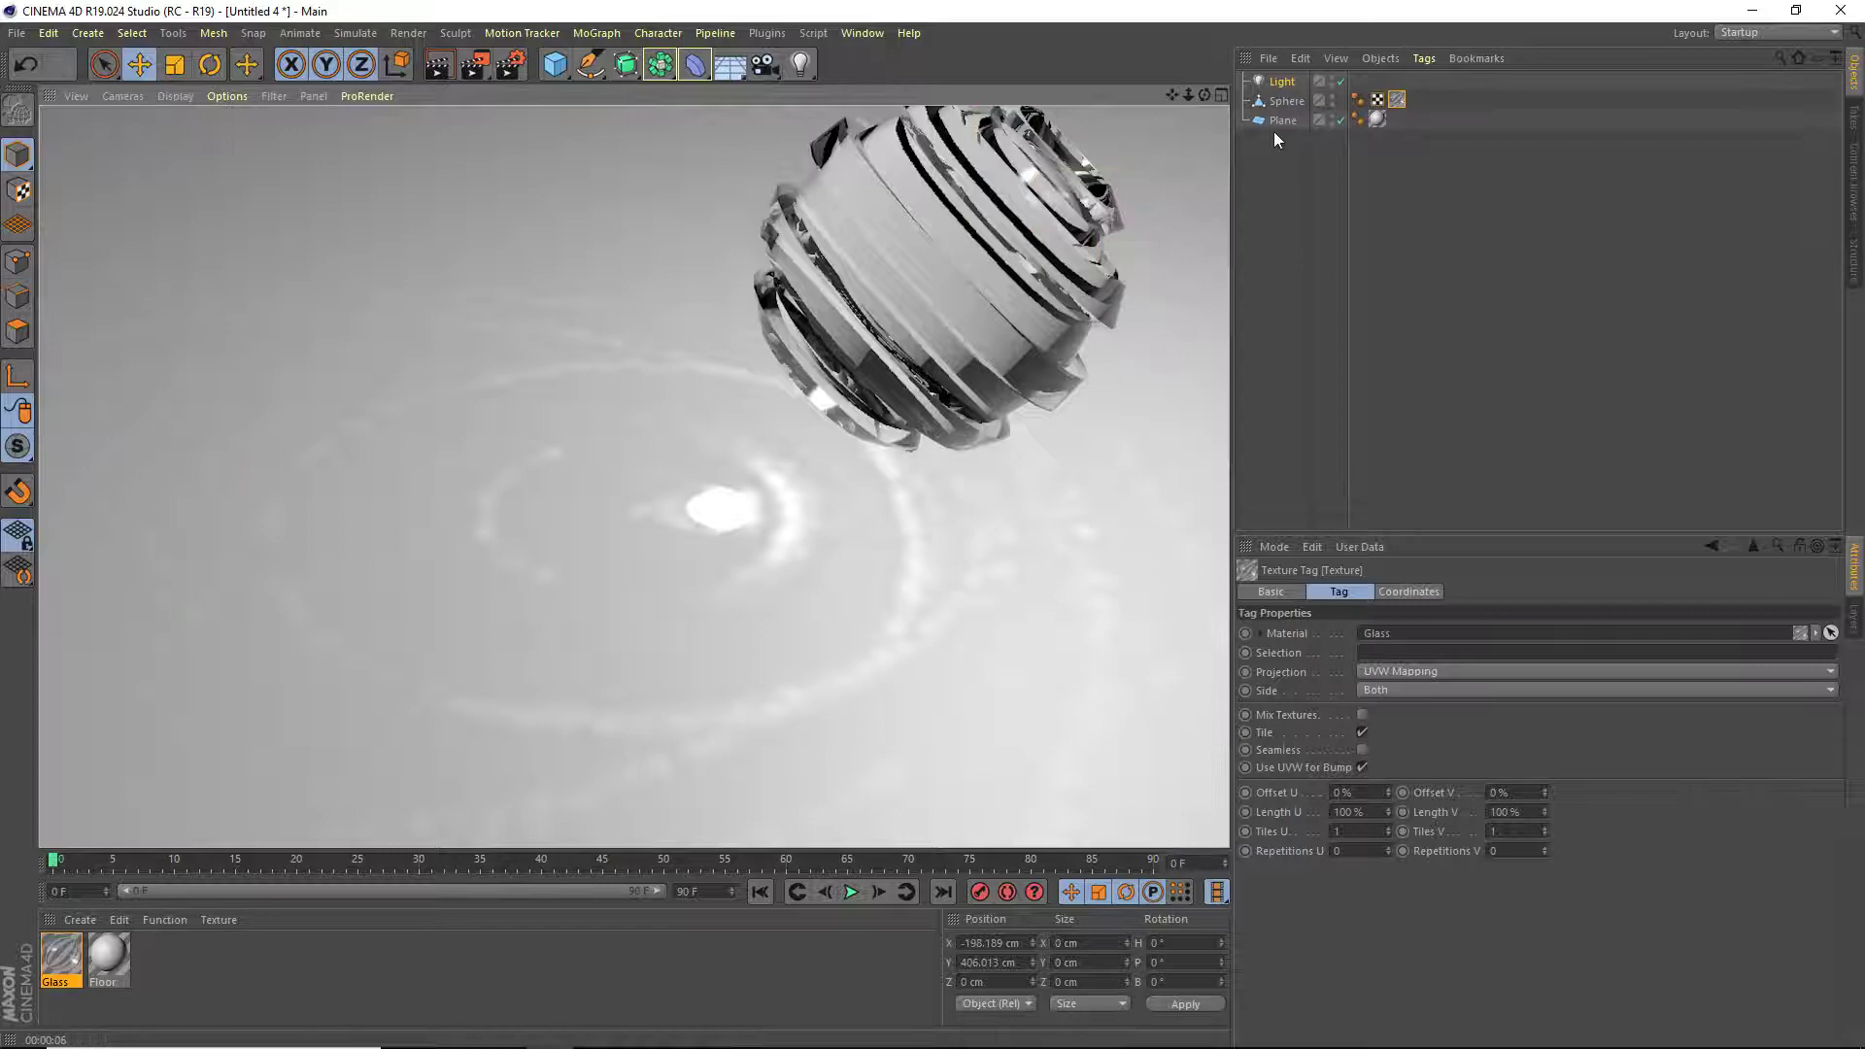
Set the light's surface caustics photons to 20000 and render the view again.
click(1282, 82)
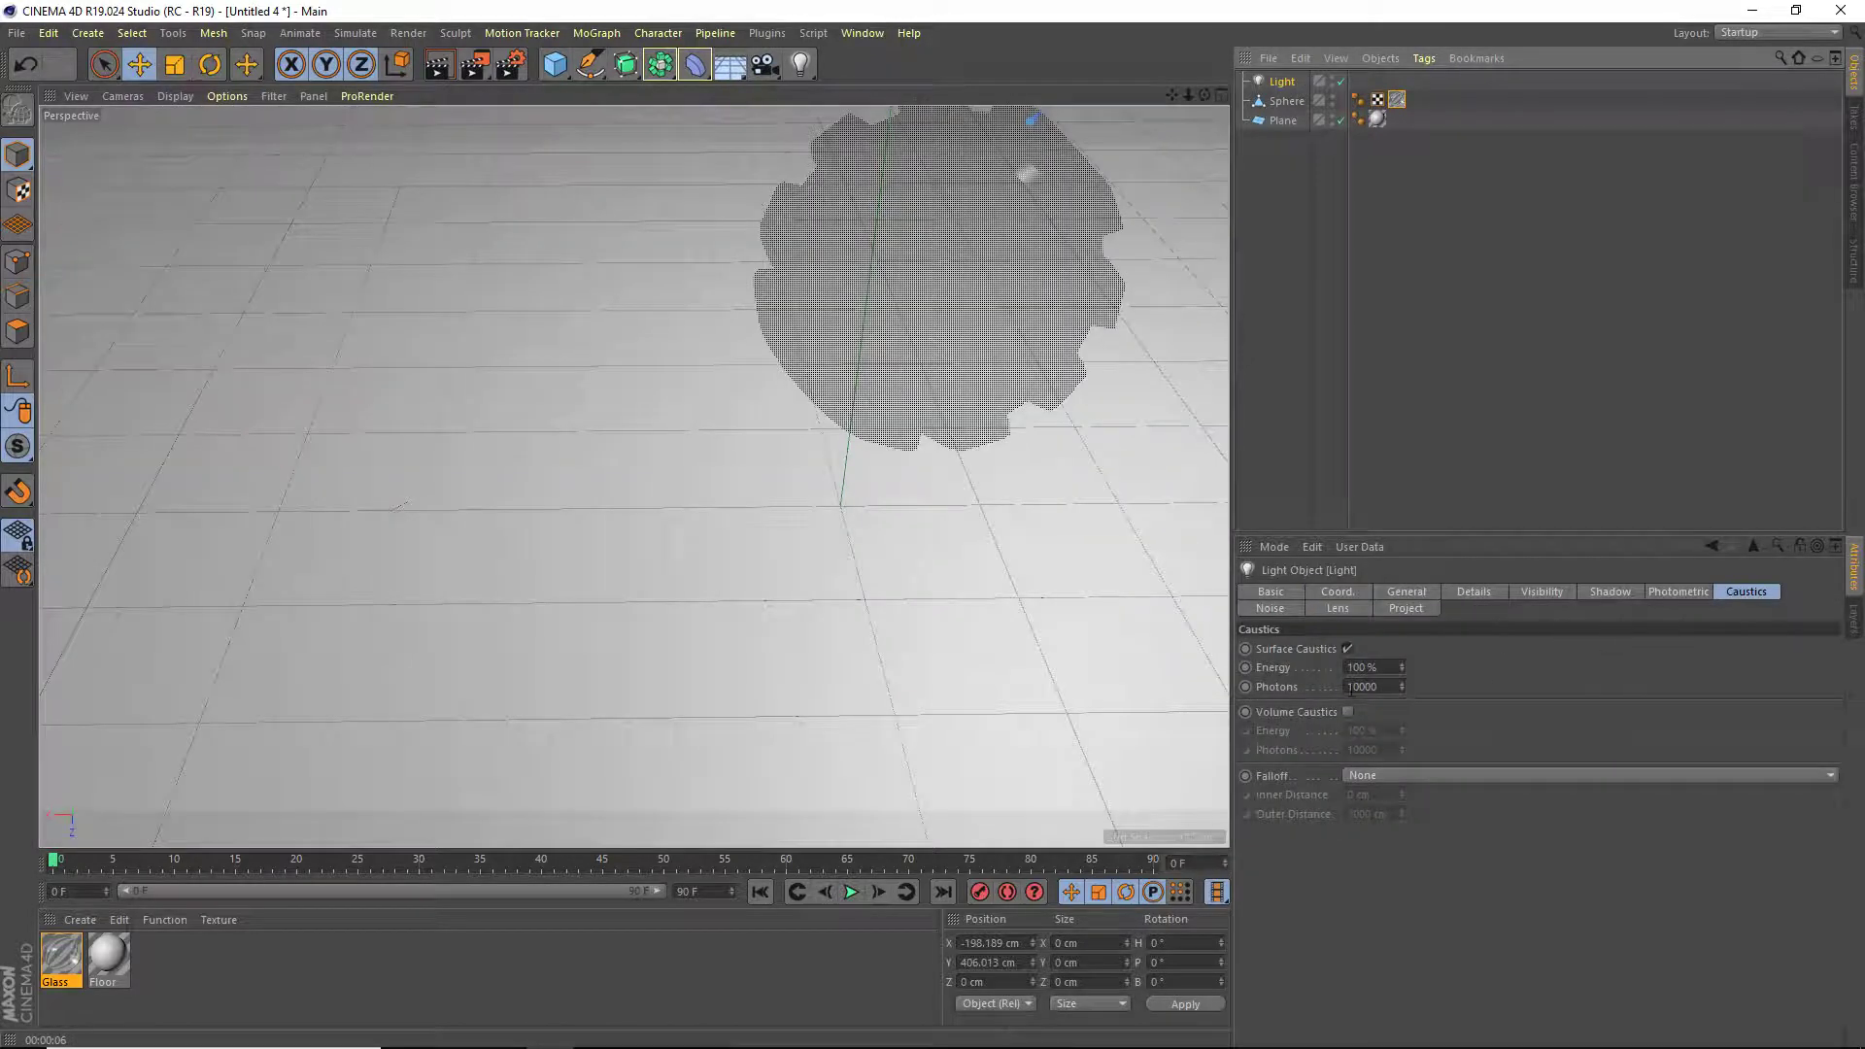
drag(1384, 687, 439, 635)
text(200)
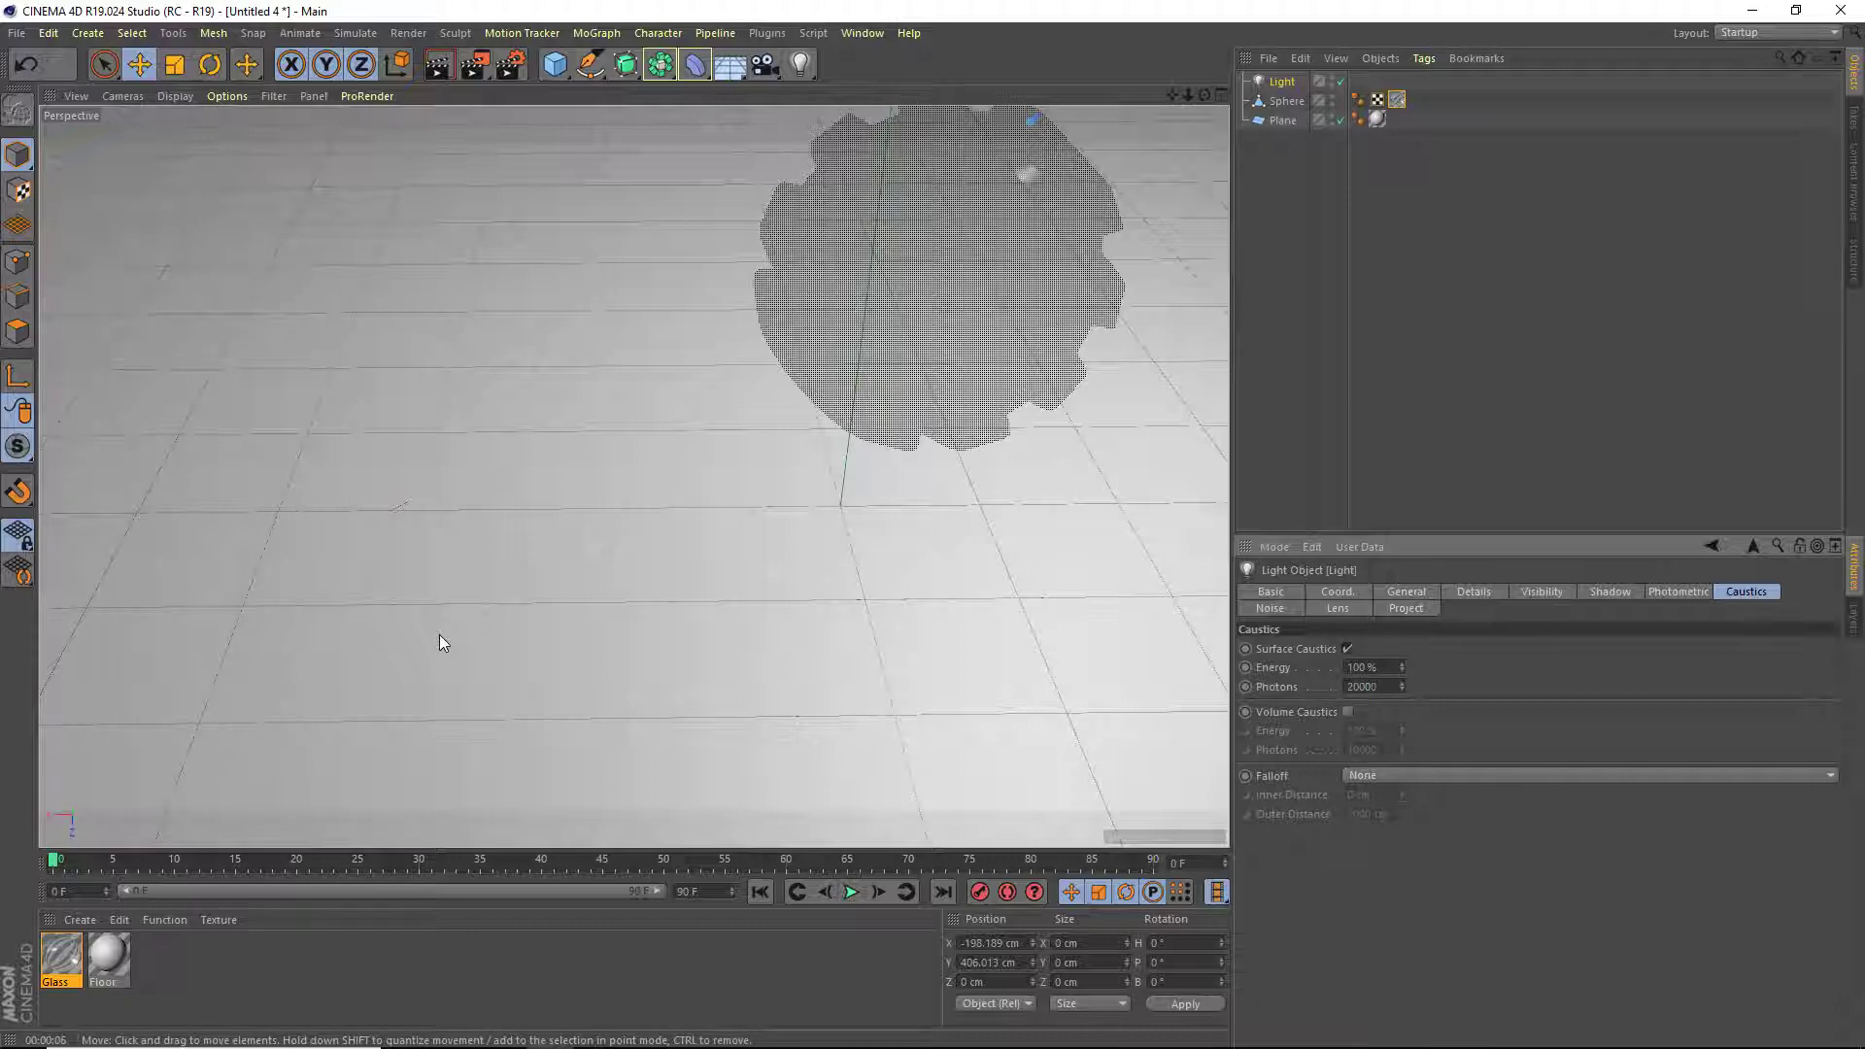
click(438, 64)
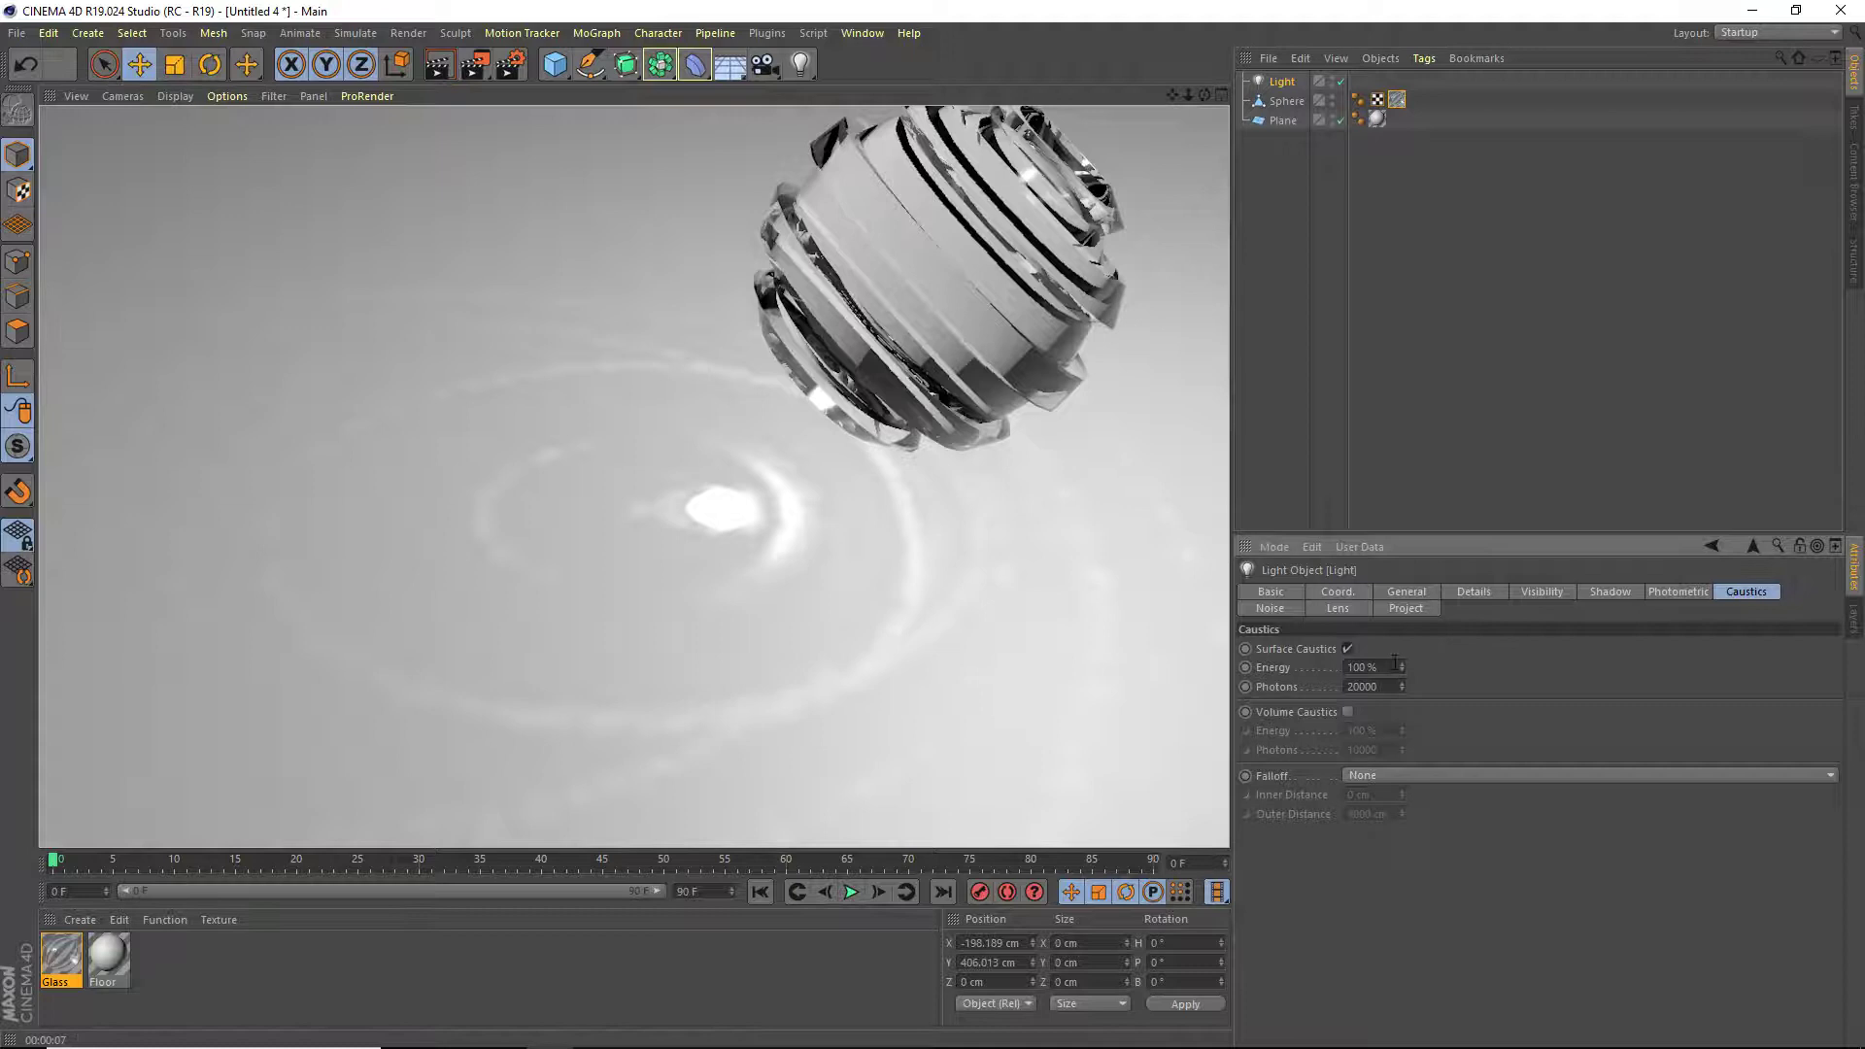
Raise the light's surface caustics photons to 50000 and render the view again.
click(1364, 686)
text(500)
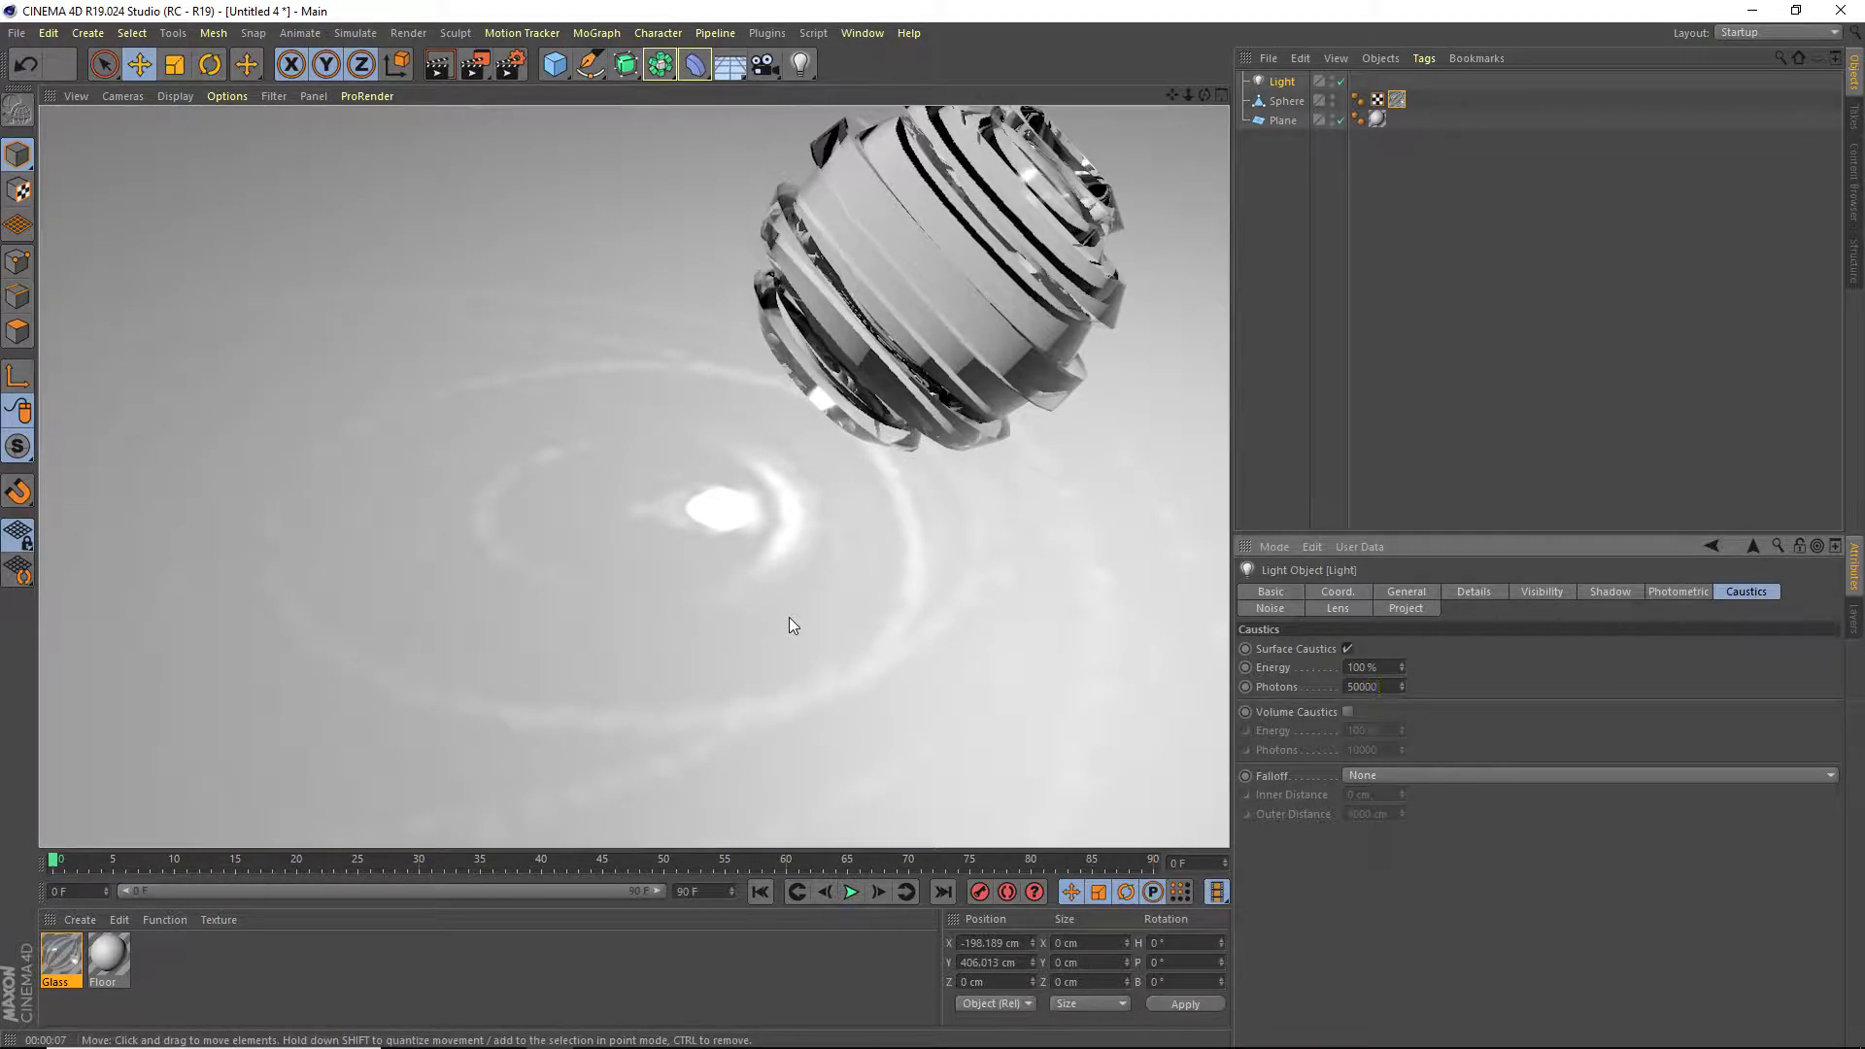
key(Return)
click(442, 65)
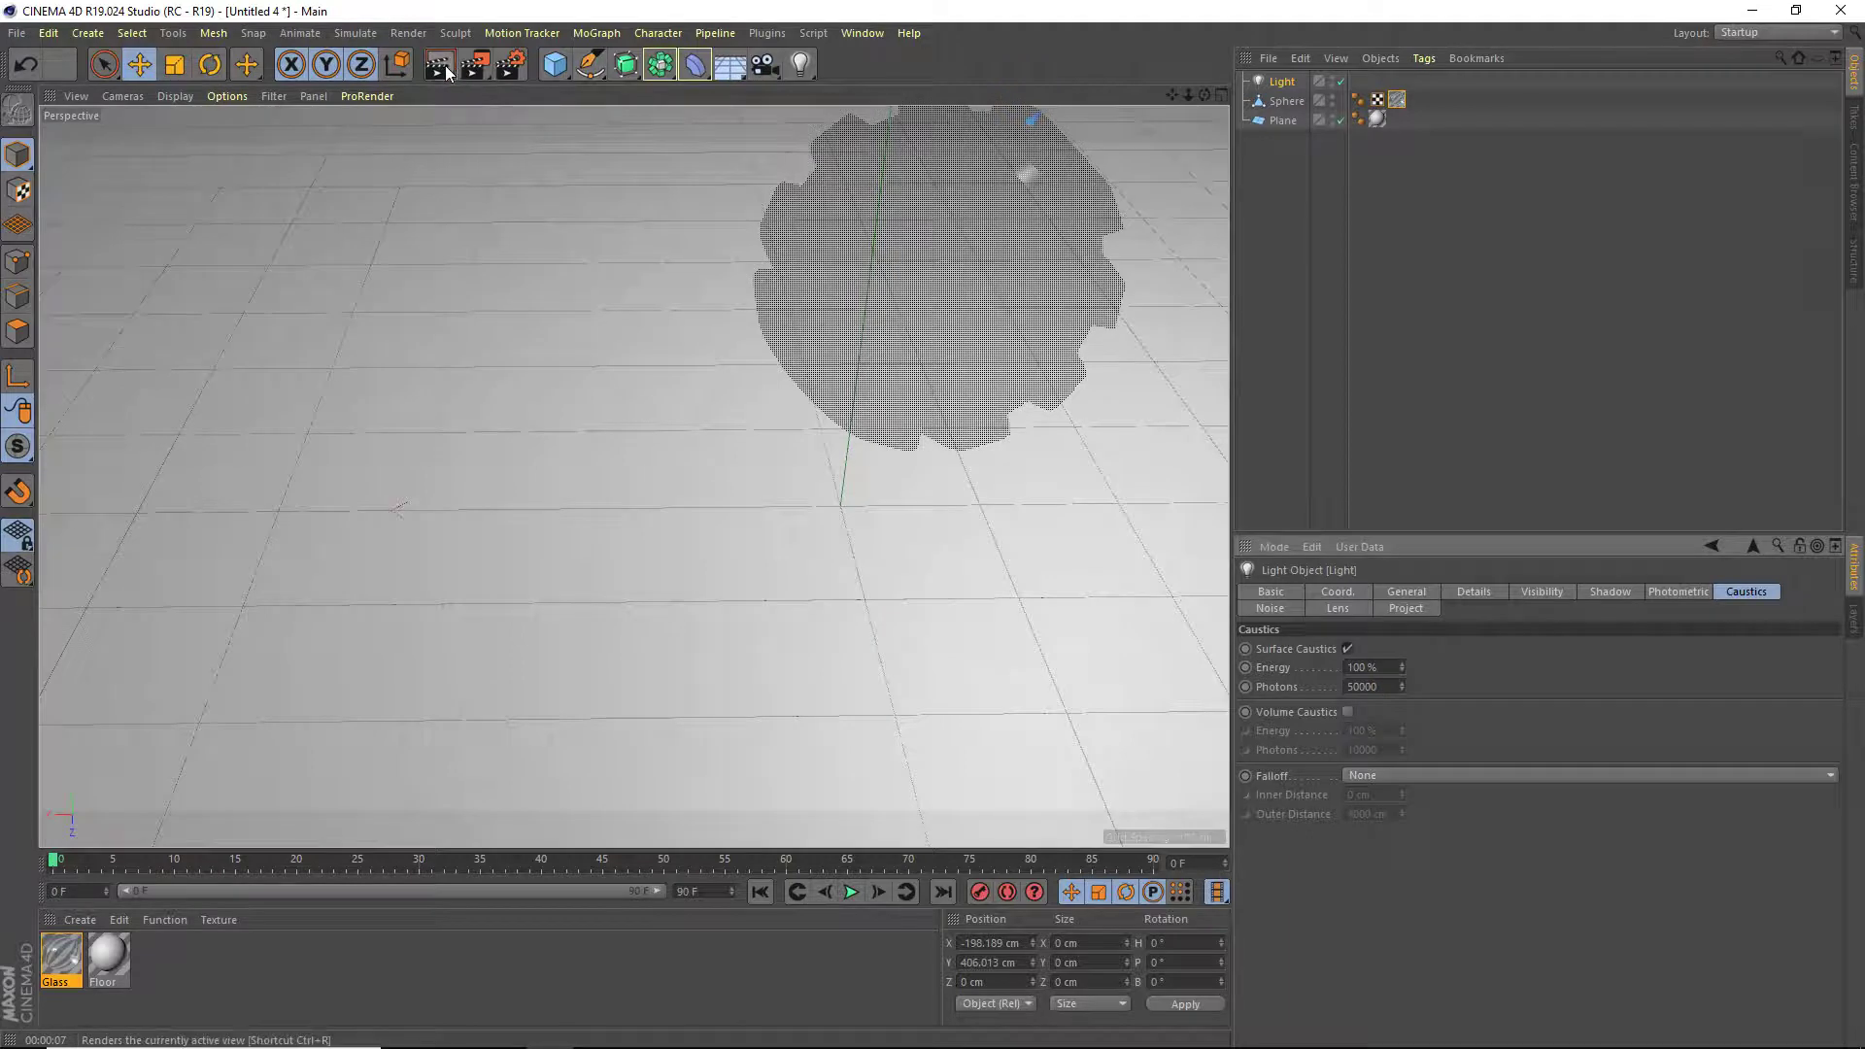